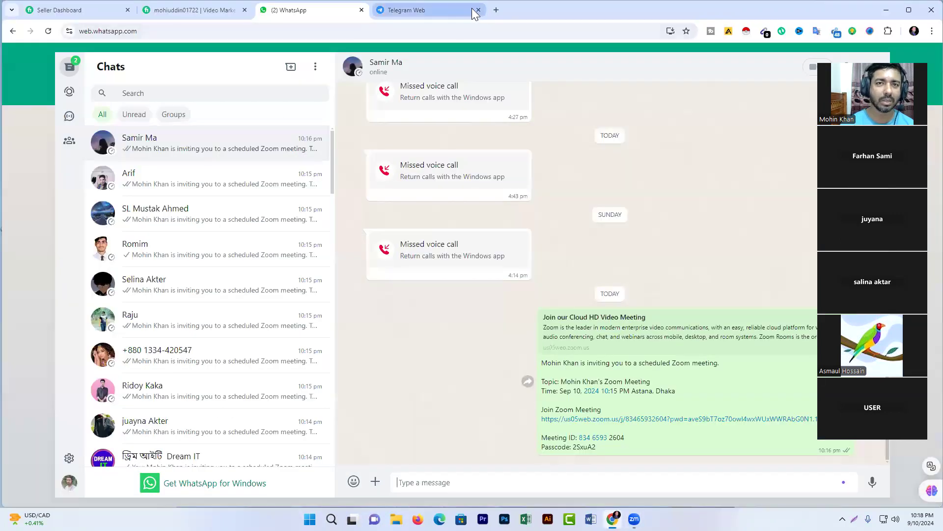
Close the Telegram Web and WhatsApp browser tabs.
{"action": "left_click", "coordinate": [479, 9]}
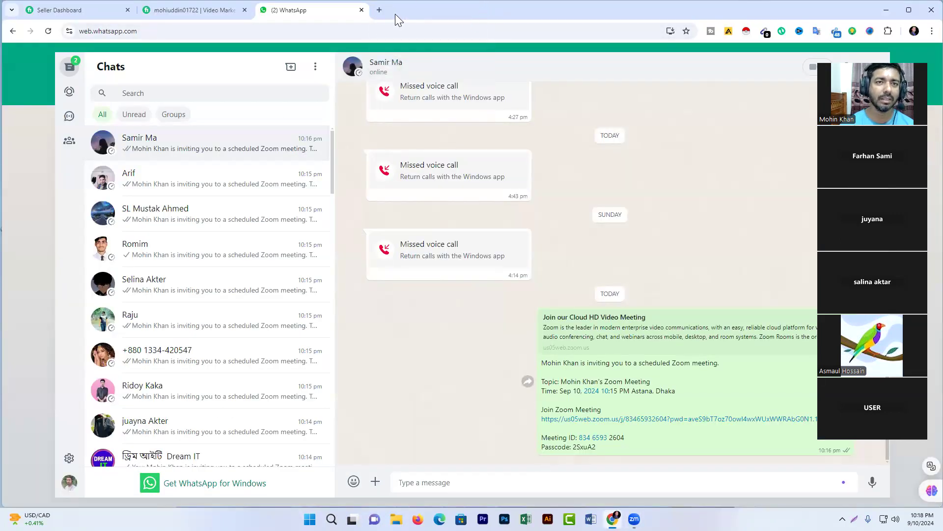
{"action": "left_click", "coordinate": [362, 11]}
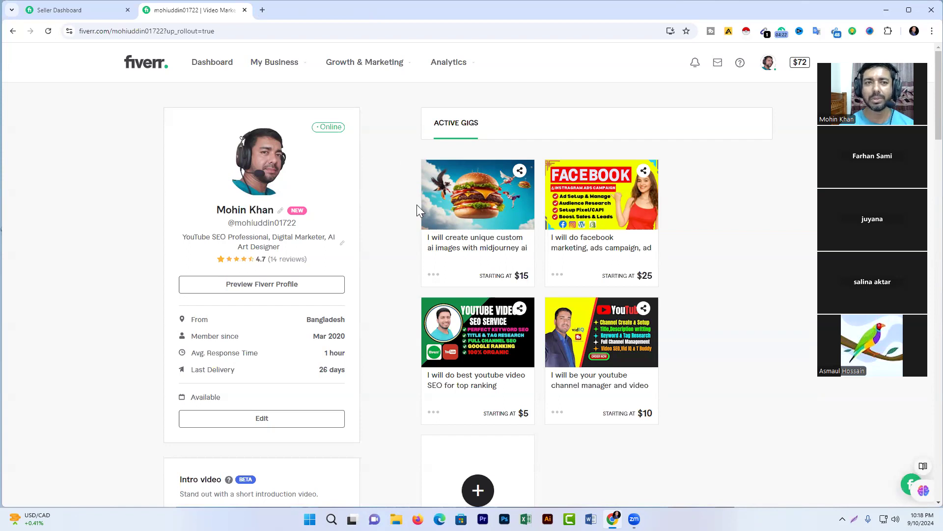
Go to Orders under My Business to reach the Manage Orders page.
{"action": "left_click", "coordinate": [271, 63]}
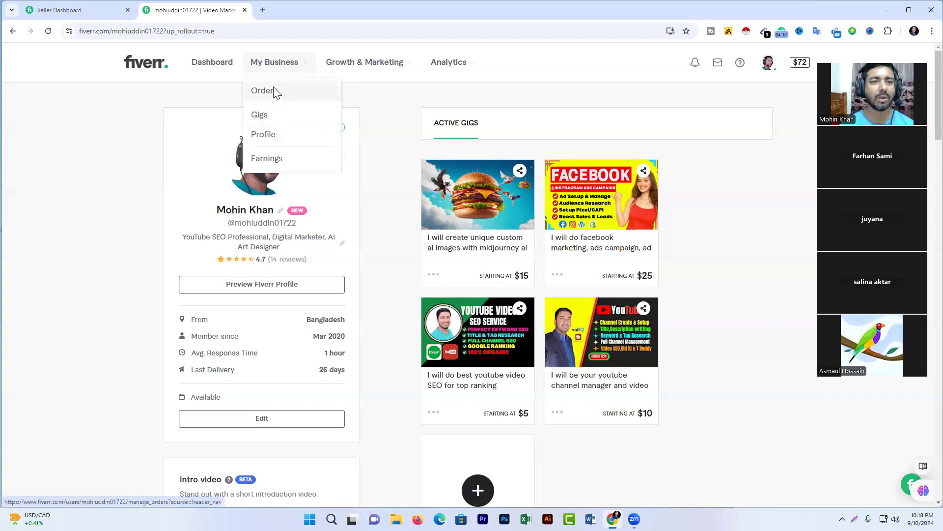
{"action": "left_click", "coordinate": [273, 90]}
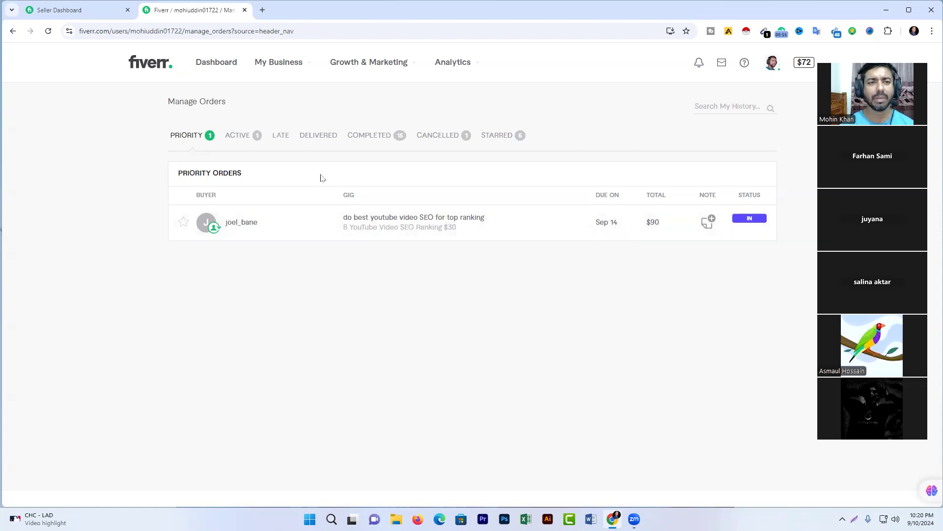
Switch the Manage Orders list to the ACTIVE orders.
{"action": "left_click", "coordinate": [250, 139]}
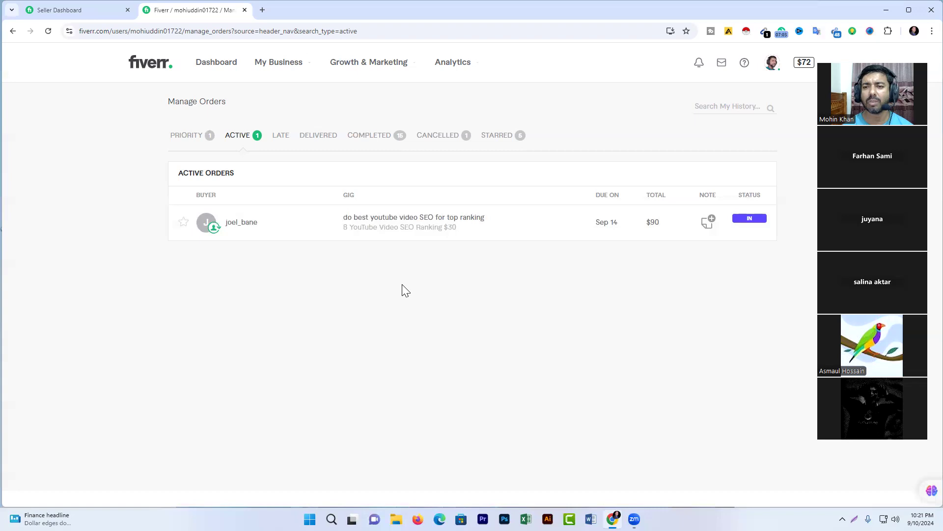
{"action": "mouse_move", "coordinate": [420, 225]}
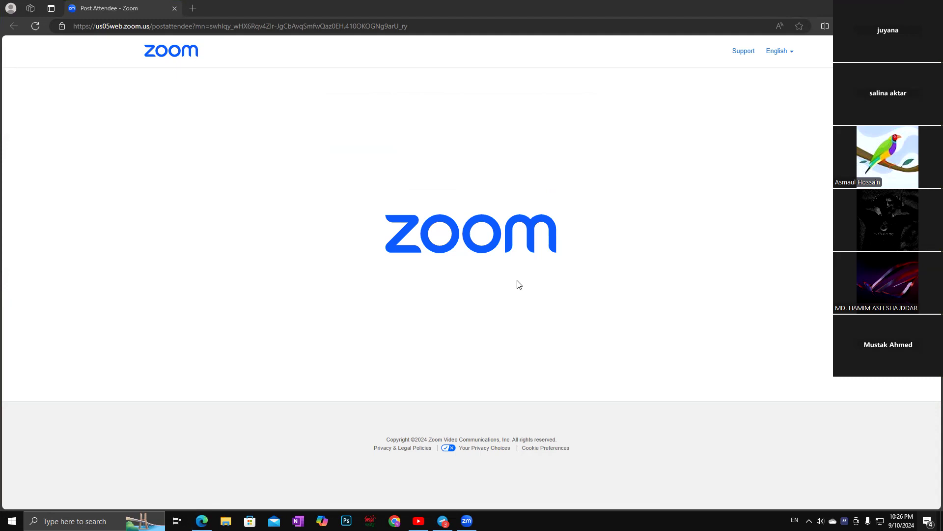
{"action": "left_click", "coordinate": [192, 8]}
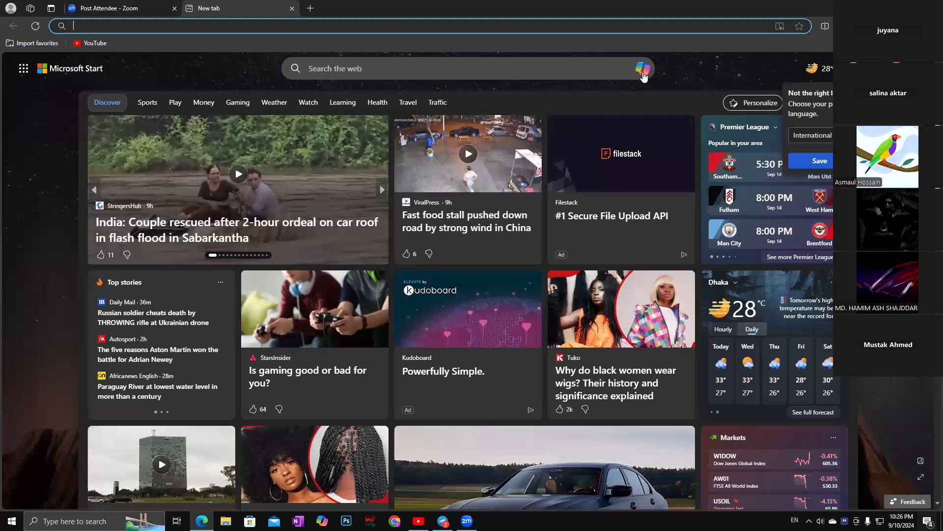
{"action": "left_click", "coordinate": [314, 63]}
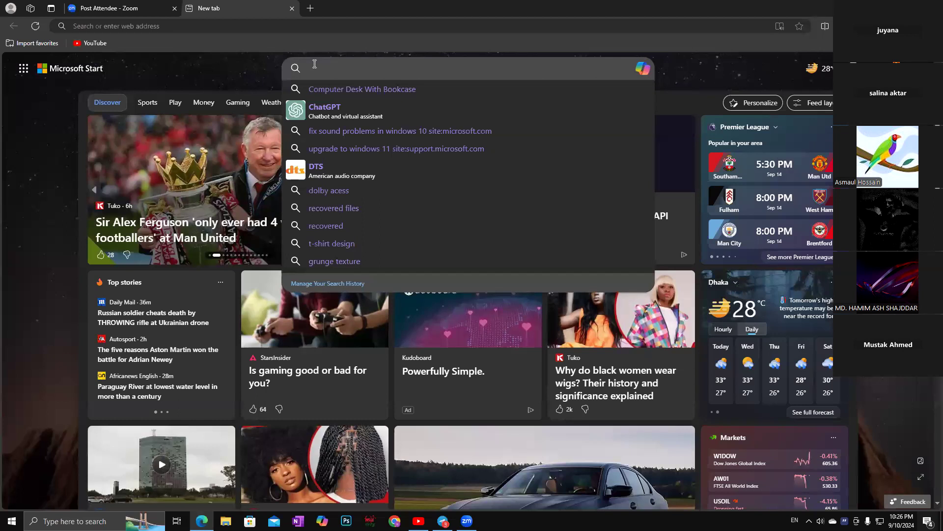
{"action": "type", "text": "www"}
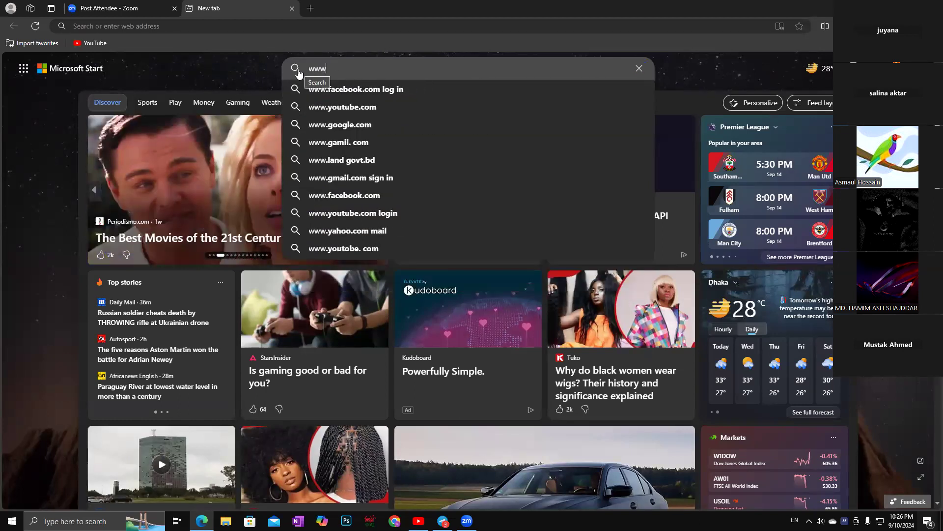
{"action": "type", "text": ".fi"}
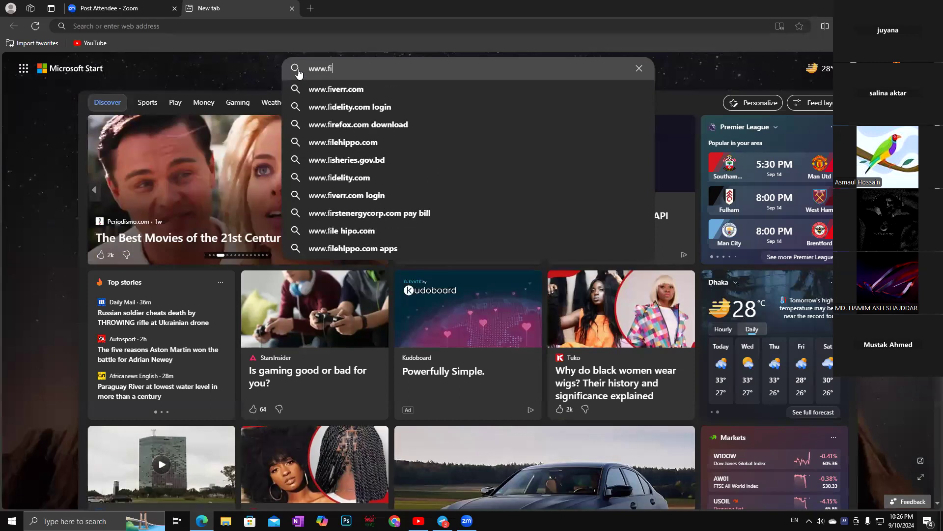
{"action": "type", "text": "v"}
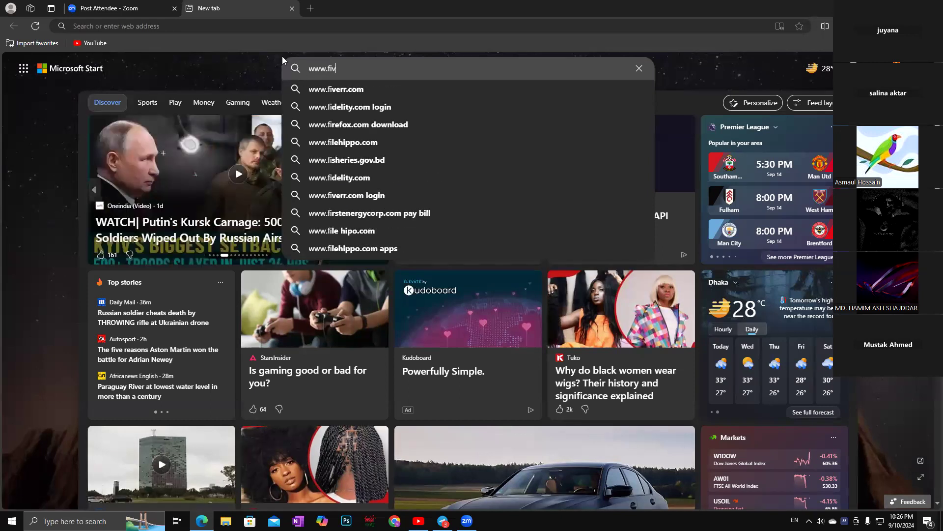
{"action": "type", "text": "err.com"}
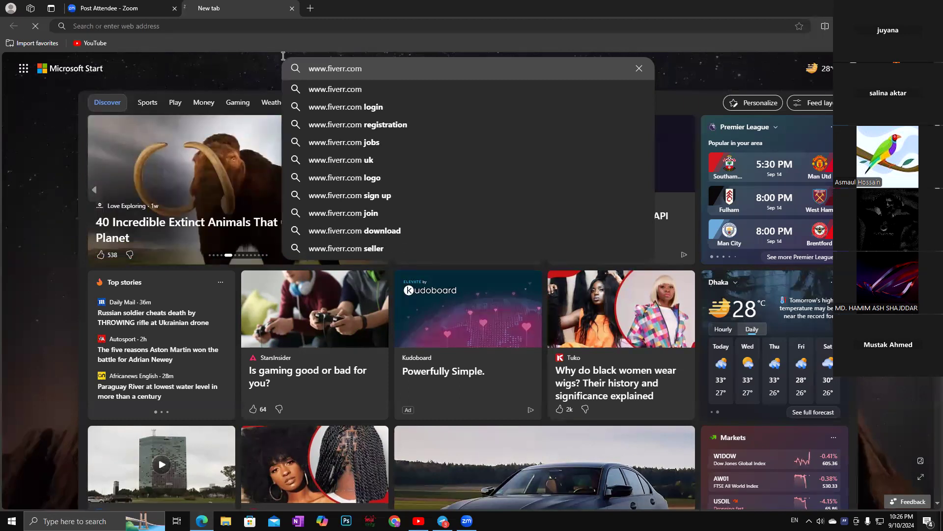
{"action": "key", "text": "Return"}
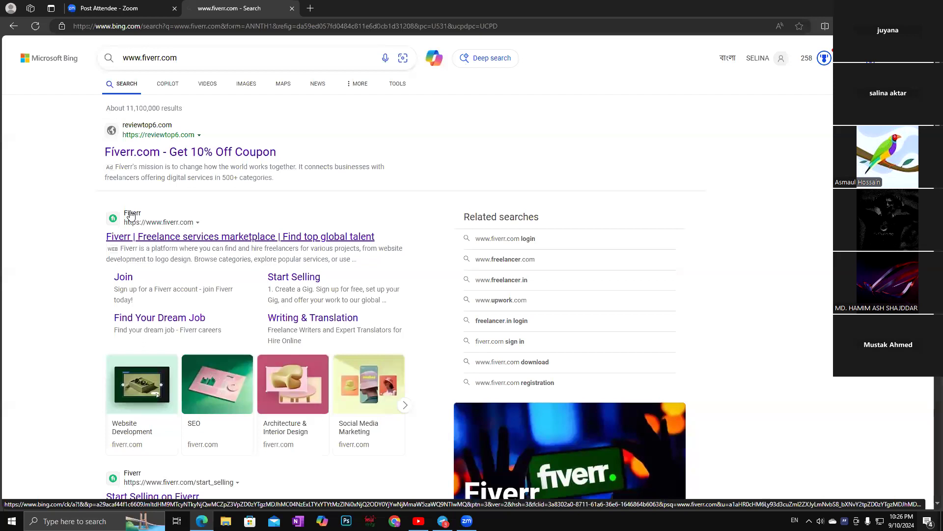
Open the official Fiverr site and sign up with the Google account.
{"action": "left_click", "coordinate": [130, 215]}
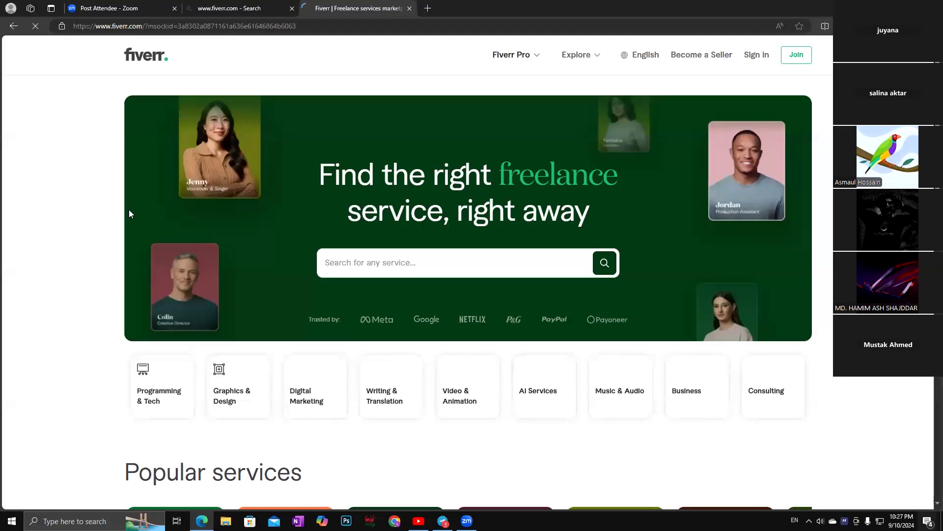
{"action": "left_click", "coordinate": [753, 55]}
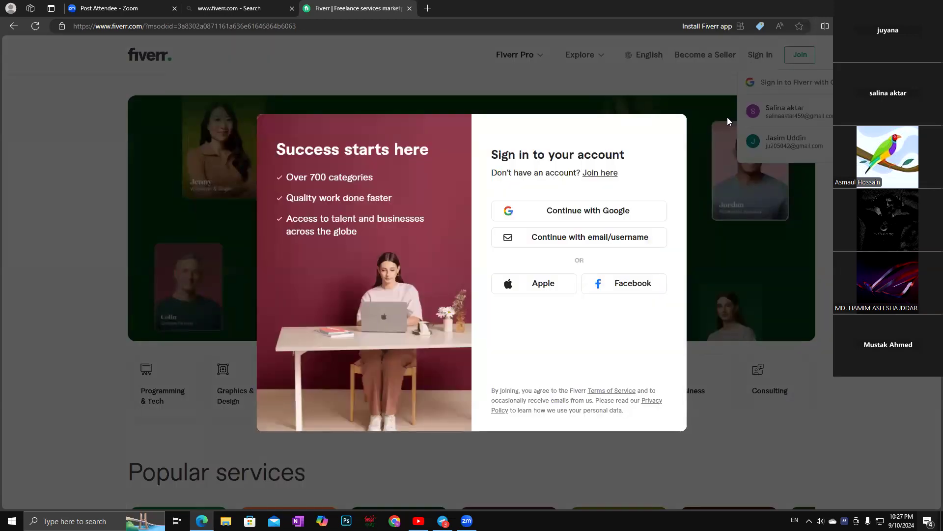
{"action": "left_click", "coordinate": [769, 114]}
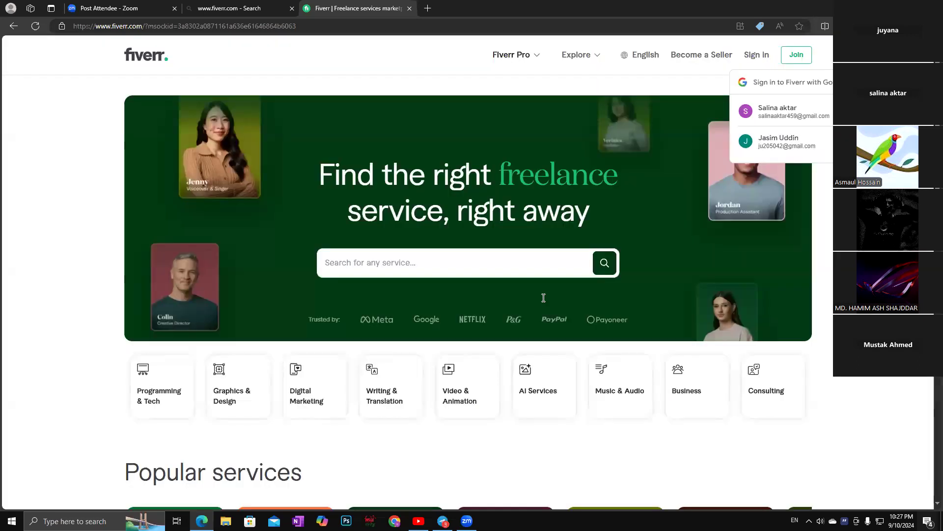
{"action": "left_click", "coordinate": [786, 111]}
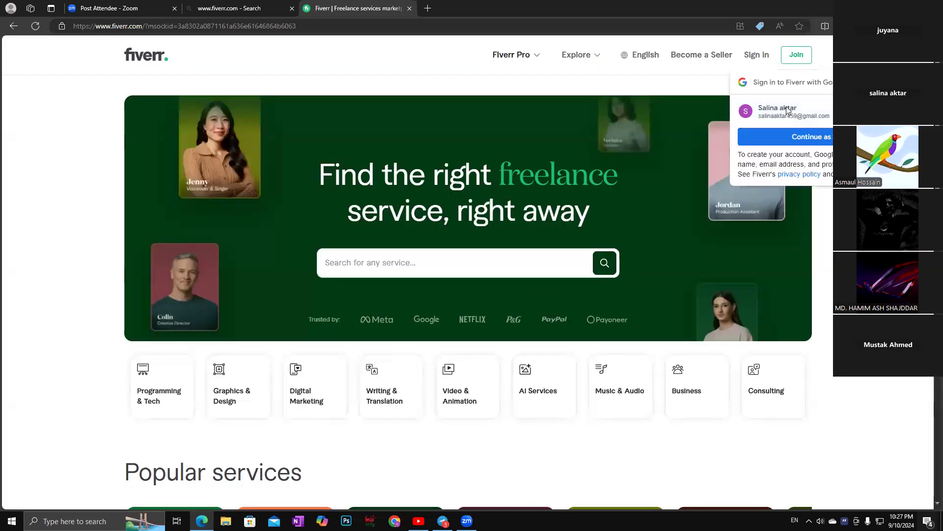
{"action": "left_click", "coordinate": [825, 140]}
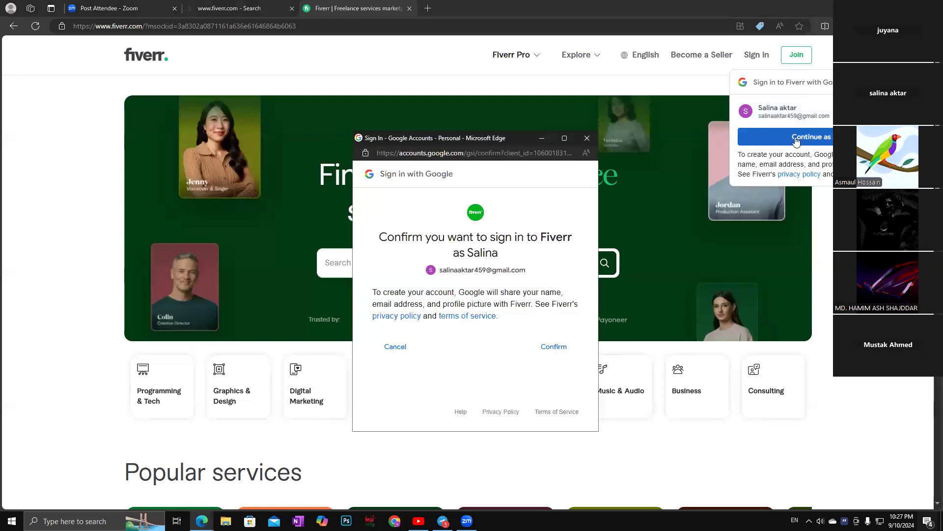
{"action": "left_click", "coordinate": [553, 347]}
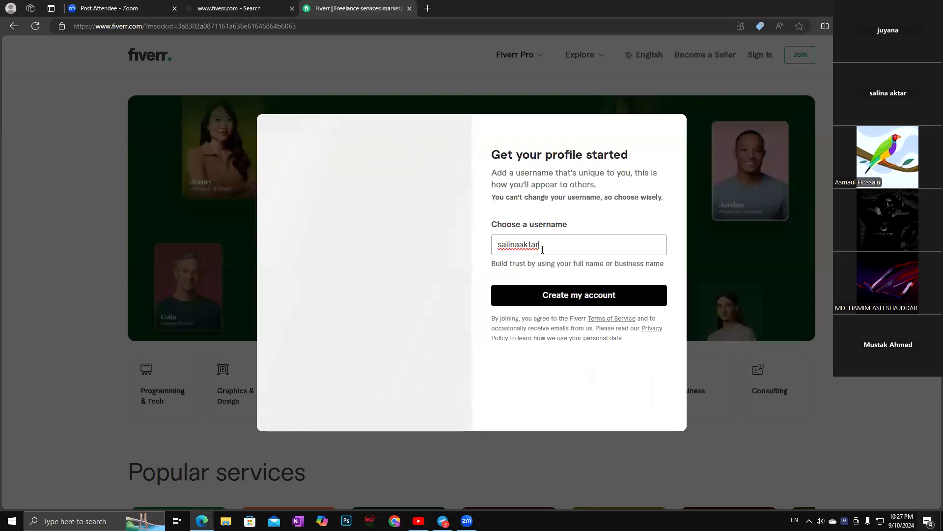
Accept the username spelling fix, append 22 to make it available, and create the account.
{"action": "left_click", "coordinate": [520, 246]}
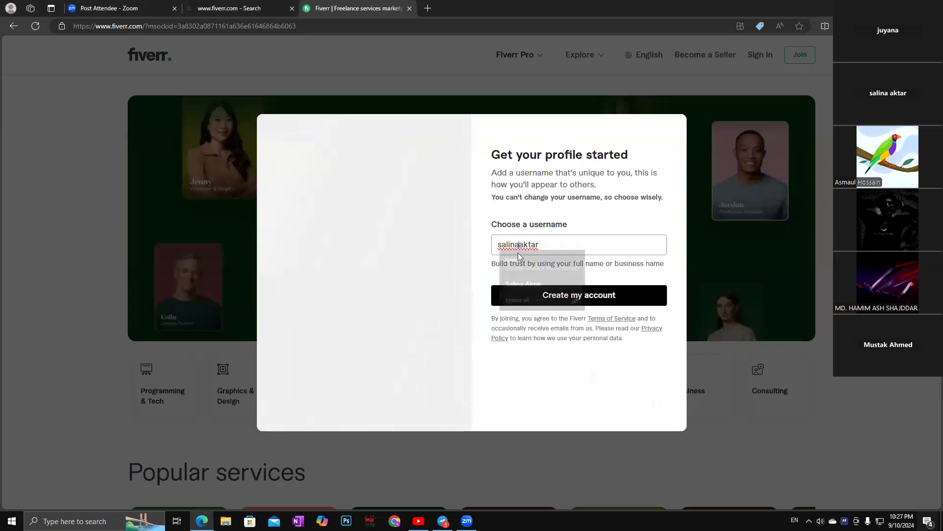
{"action": "left_click", "coordinate": [520, 279]}
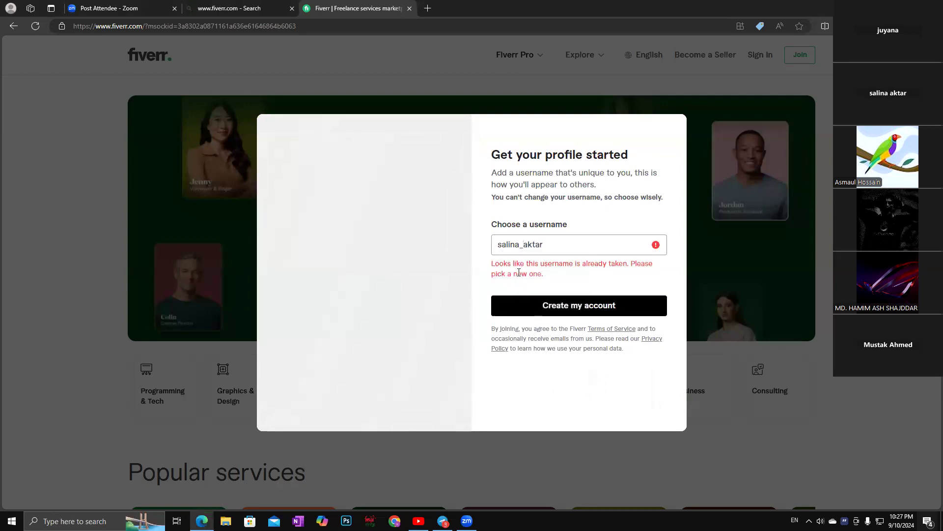
{"action": "left_click", "coordinate": [547, 245]}
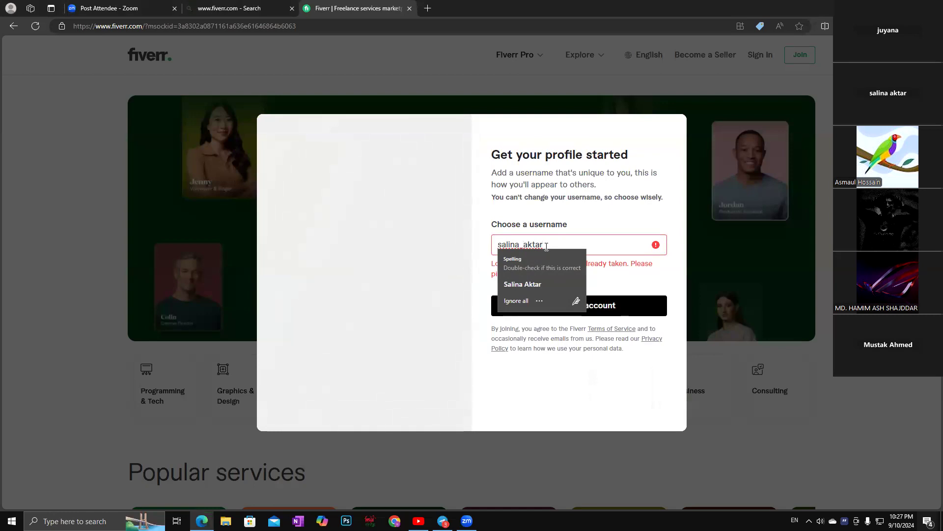
{"action": "type", "text": "22"}
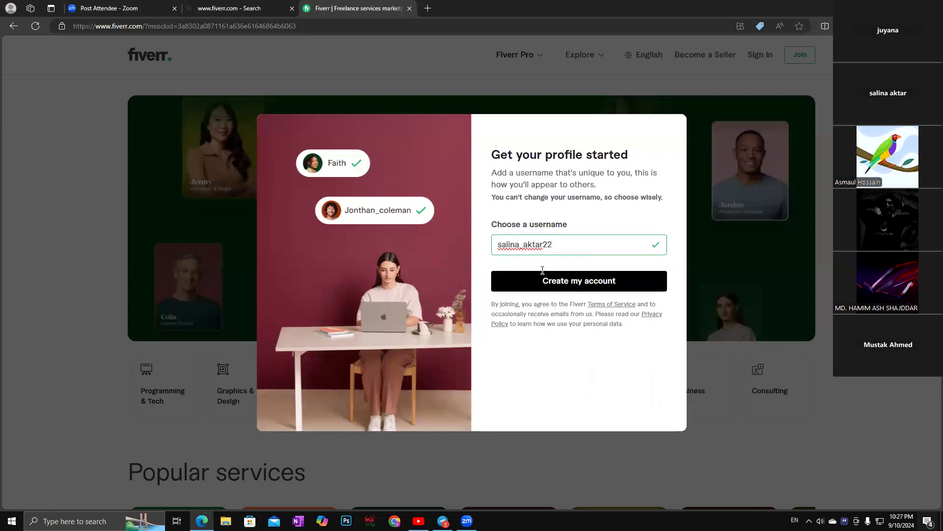
{"action": "left_click", "coordinate": [584, 284]}
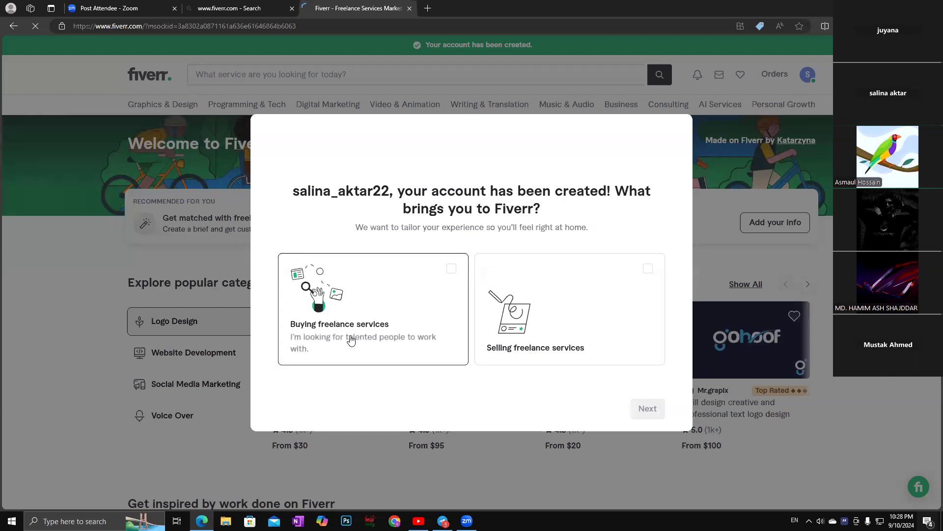
Answer that you're on Fiverr to sell freelance services.
{"action": "left_click", "coordinate": [546, 318]}
{"action": "left_click", "coordinate": [537, 302]}
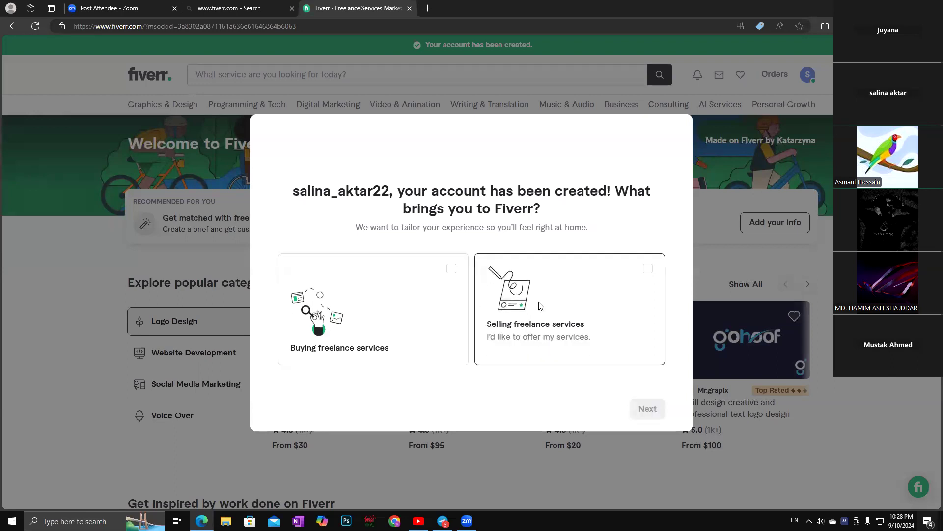
{"action": "left_click", "coordinate": [590, 300]}
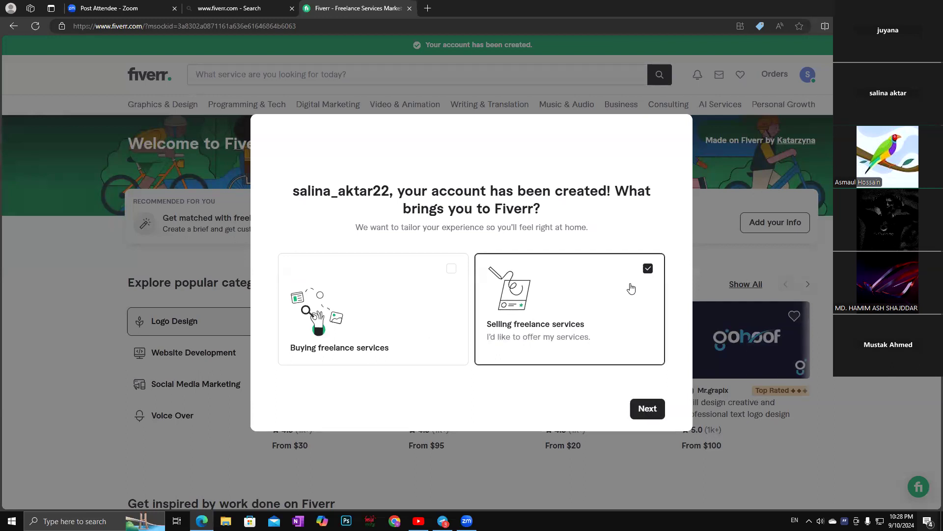
{"action": "left_click", "coordinate": [648, 409]}
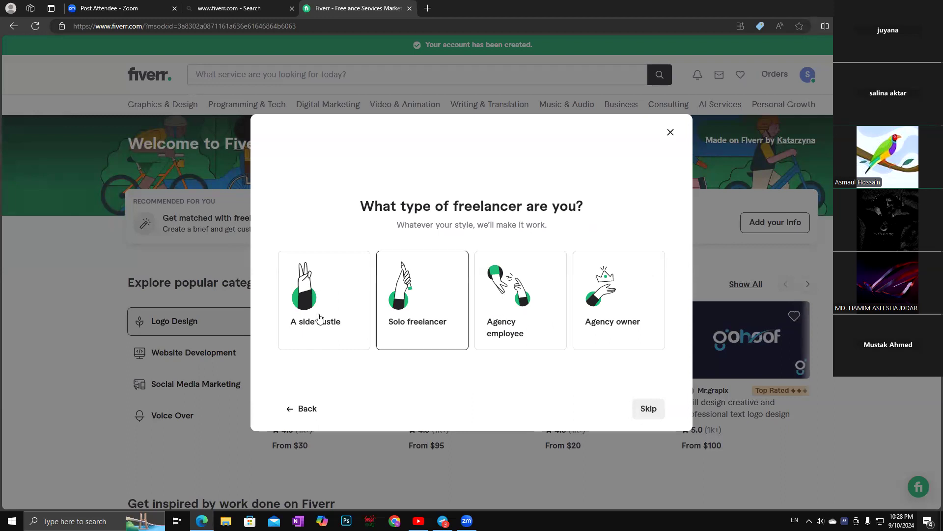
Choose Agency employee as freelancer type and Freelancing online as experience, then finish.
{"action": "left_click", "coordinate": [513, 320]}
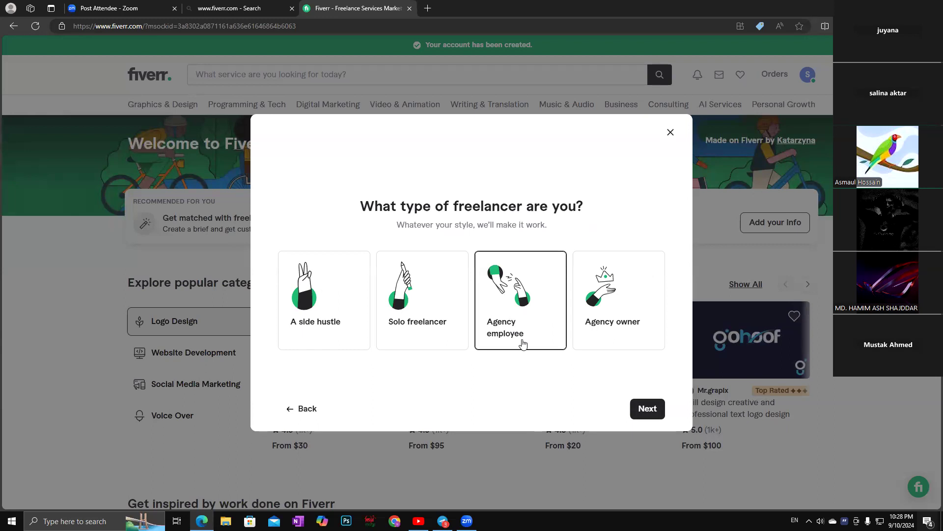
{"action": "left_click", "coordinate": [646, 409]}
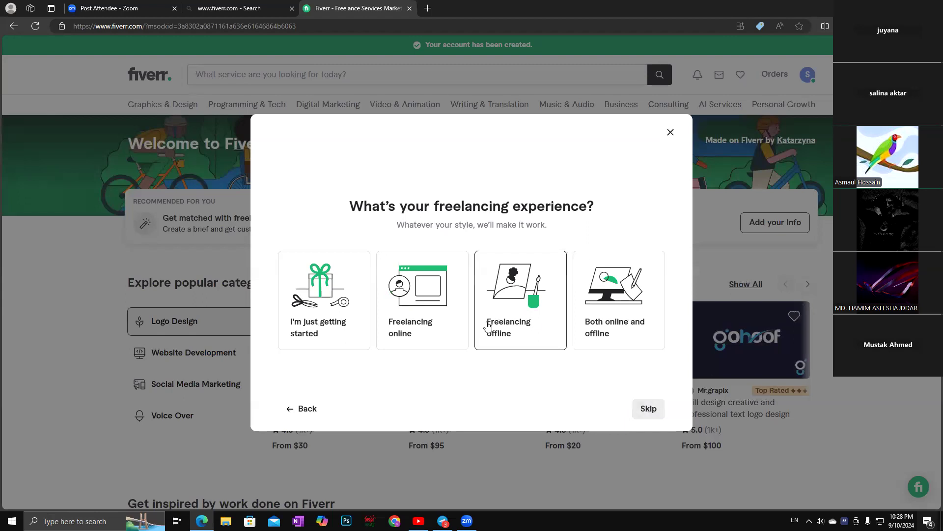
{"action": "left_click", "coordinate": [418, 309]}
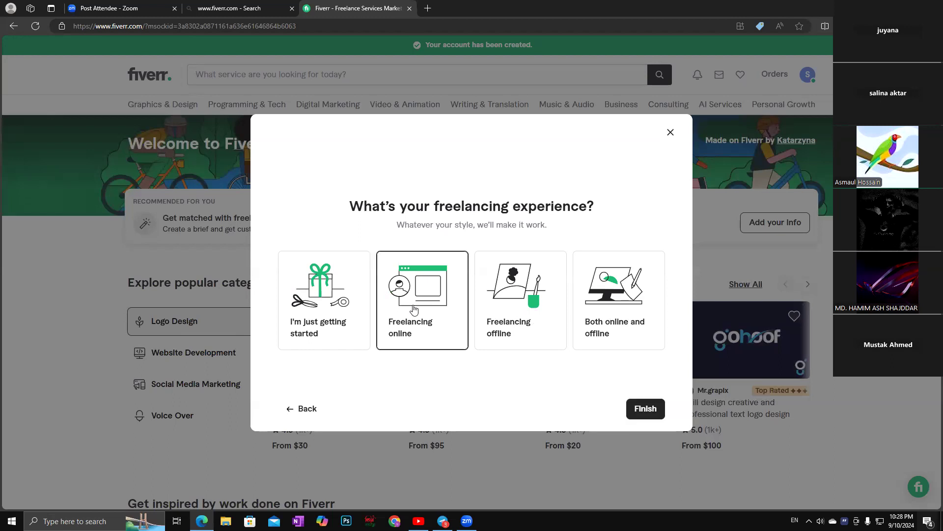
{"action": "left_click", "coordinate": [647, 409]}
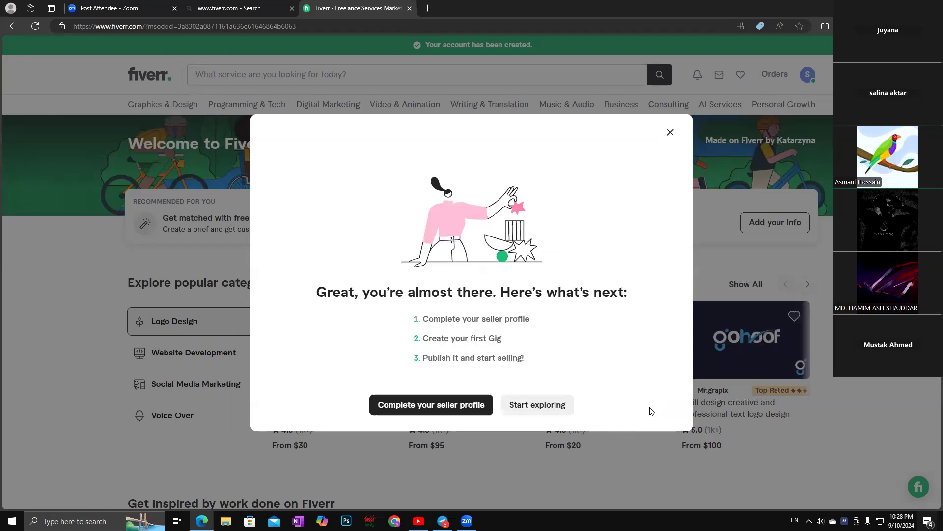
Choose 'Complete your seller profile' from the next-steps dialog.
{"action": "left_click", "coordinate": [452, 407]}
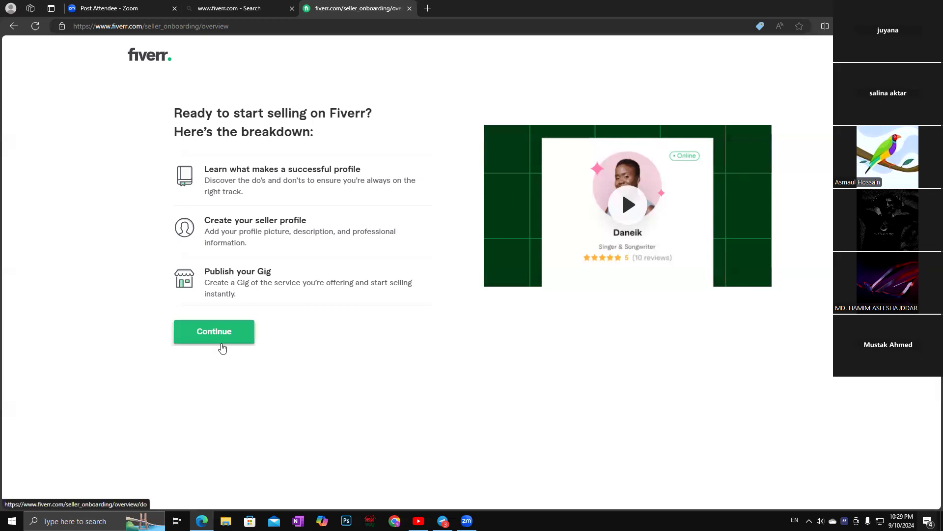
Continue past the overview, successful-profile tips and things-to-avoid pages to Personal Info.
{"action": "left_click", "coordinate": [219, 331]}
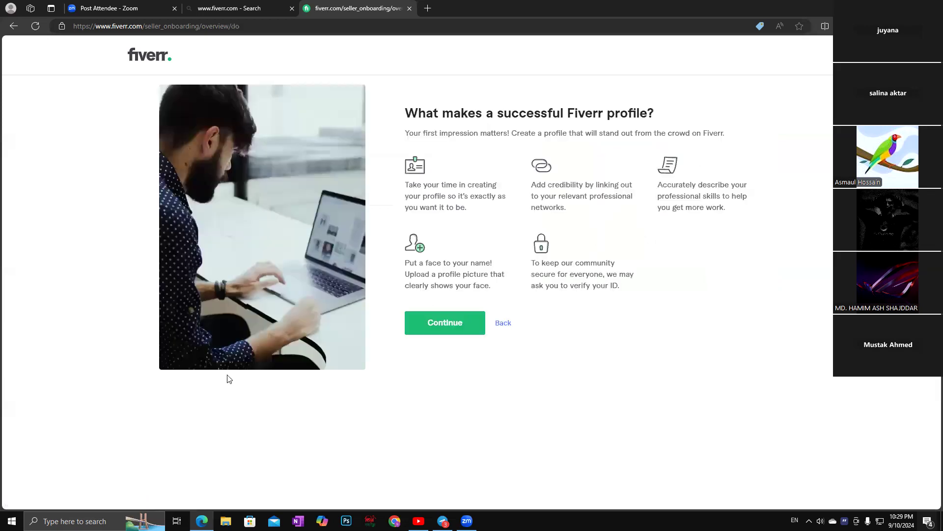
{"action": "left_click", "coordinate": [473, 327]}
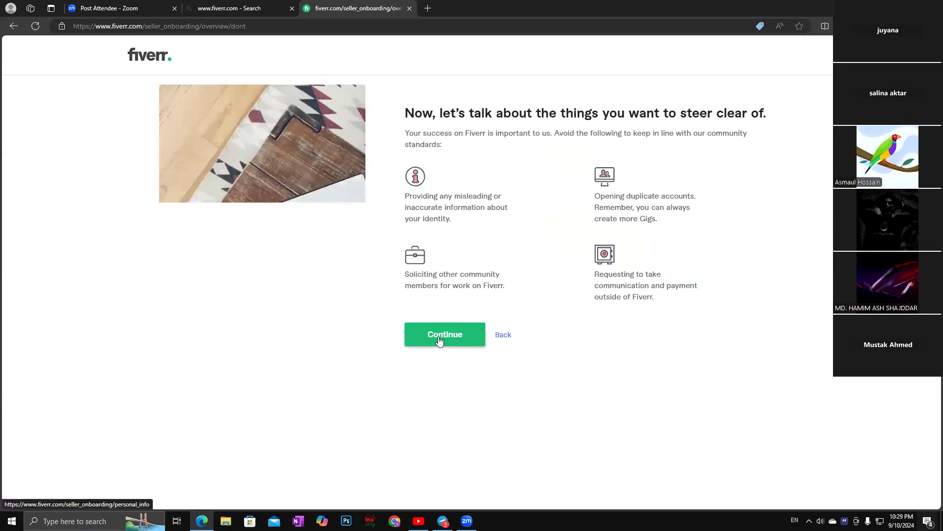
{"action": "left_click", "coordinate": [439, 336]}
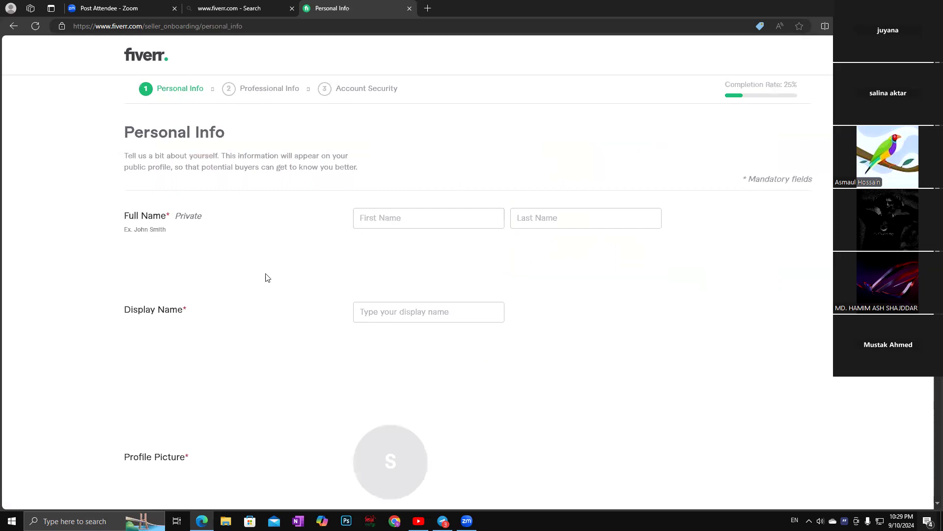
{"action": "left_click", "coordinate": [376, 217]}
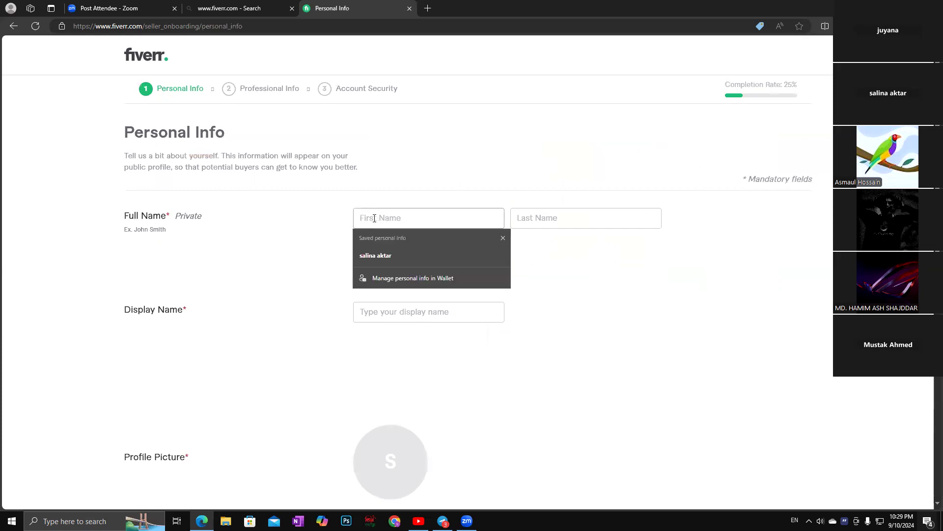
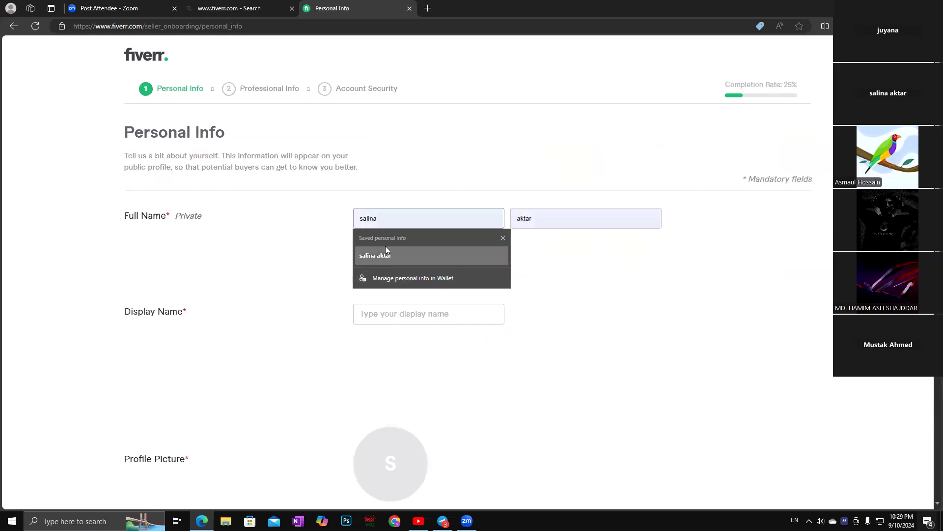
Enter the seller's first and last name, correcting a typo in the surname.
{"action": "left_click", "coordinate": [531, 217]}
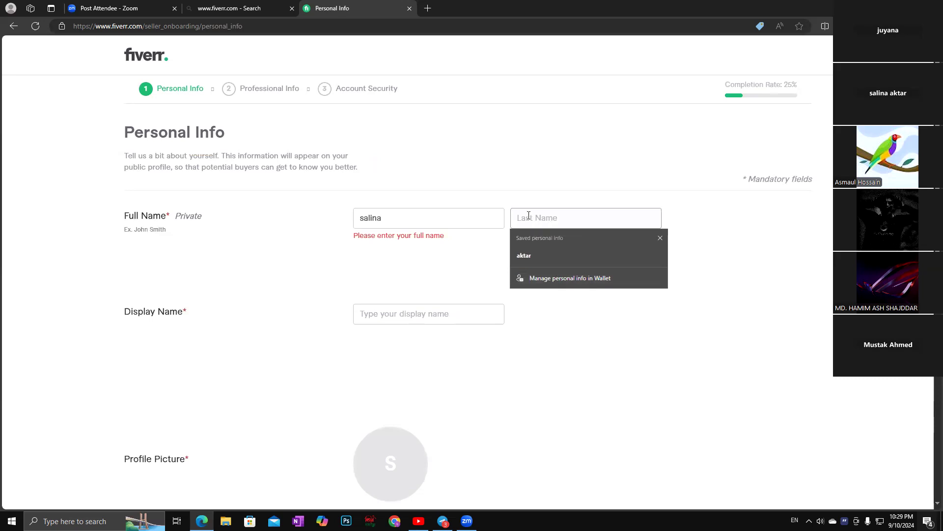
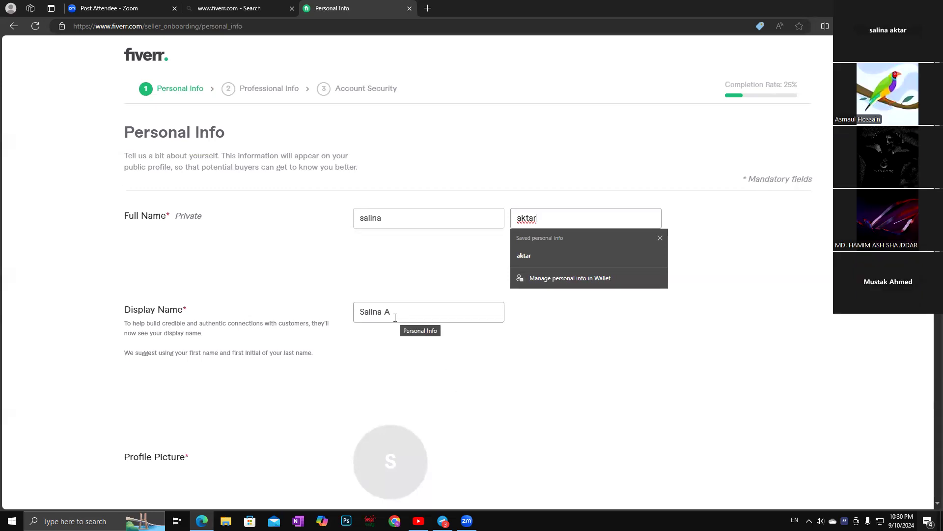
{"action": "left_click", "coordinate": [588, 322]}
{"action": "scroll", "coordinate": [552, 374], "scroll_direction": "down", "scroll_amount": 4}
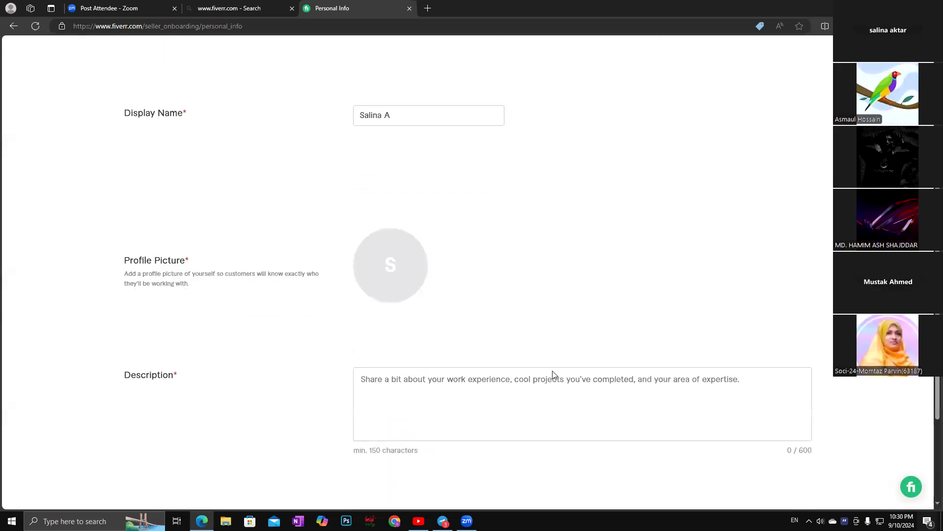
{"action": "scroll", "coordinate": [553, 374], "scroll_direction": "down", "scroll_amount": 1}
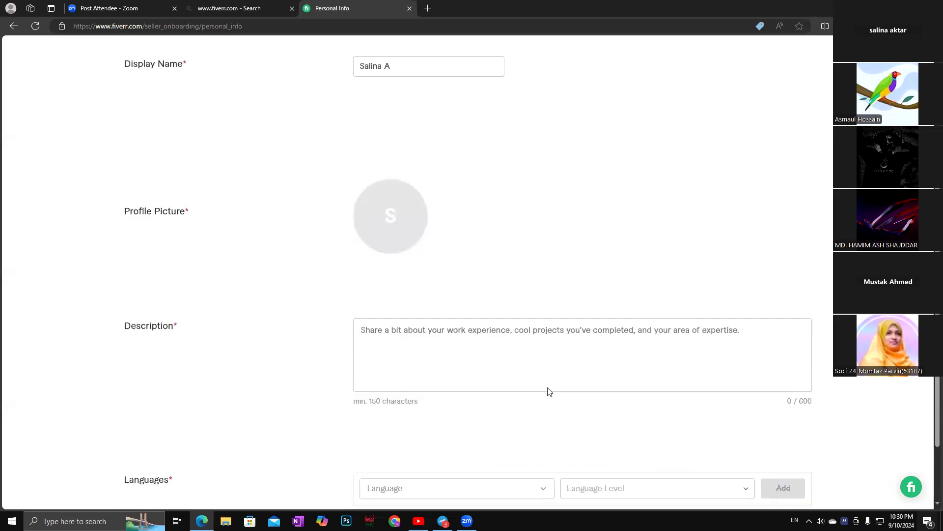
{"action": "scroll", "coordinate": [486, 281], "scroll_direction": "down", "scroll_amount": 2}
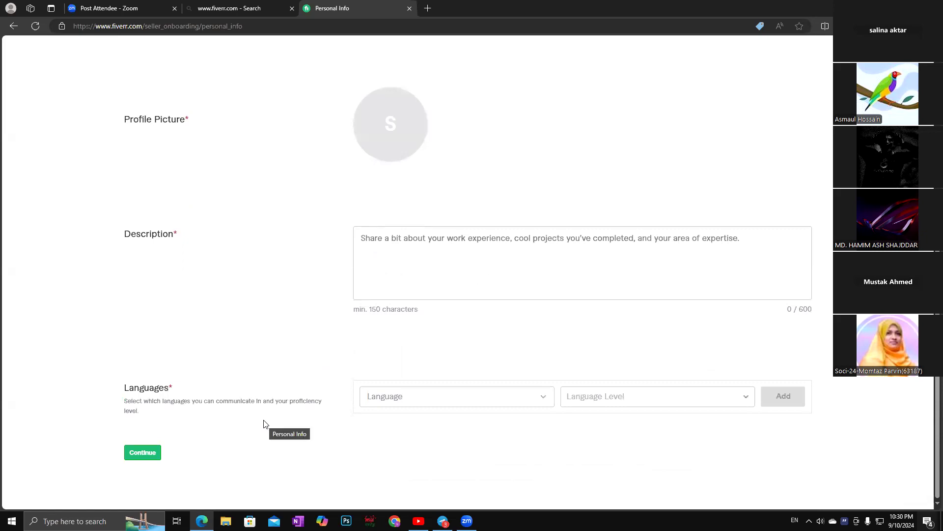
{"action": "scroll", "coordinate": [280, 413], "scroll_direction": "up", "scroll_amount": 1}
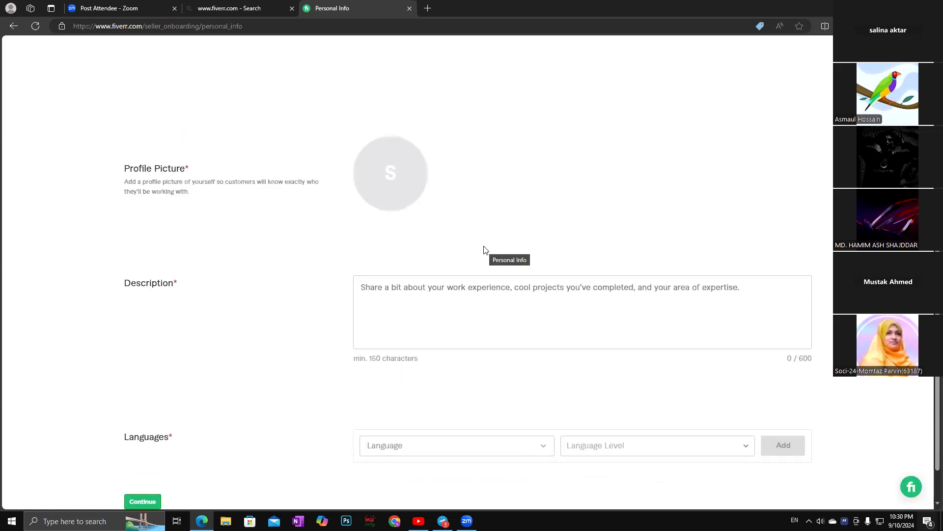
{"action": "left_click", "coordinate": [414, 285]}
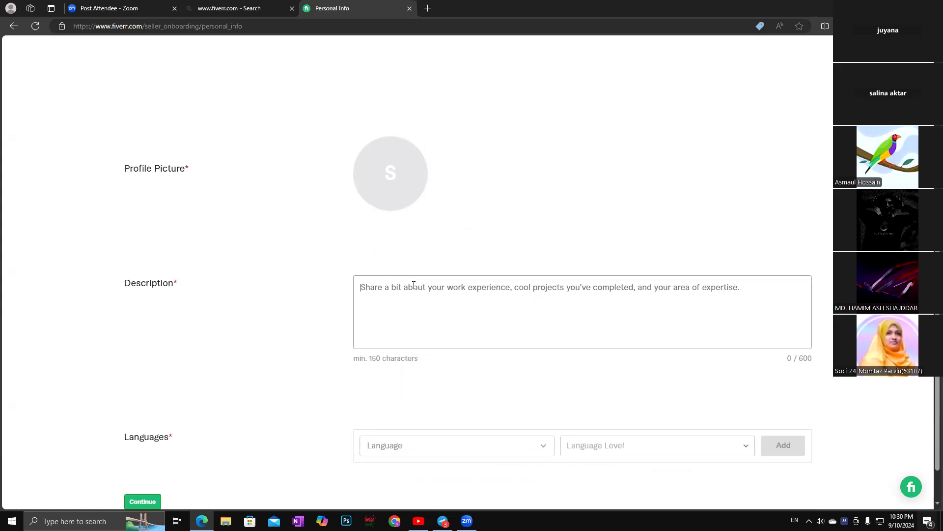
Type the greeting 'Hi! I am' with the seller's capitalized full name, 'a full time frellancer'.
{"action": "type", "text": "Hi"}
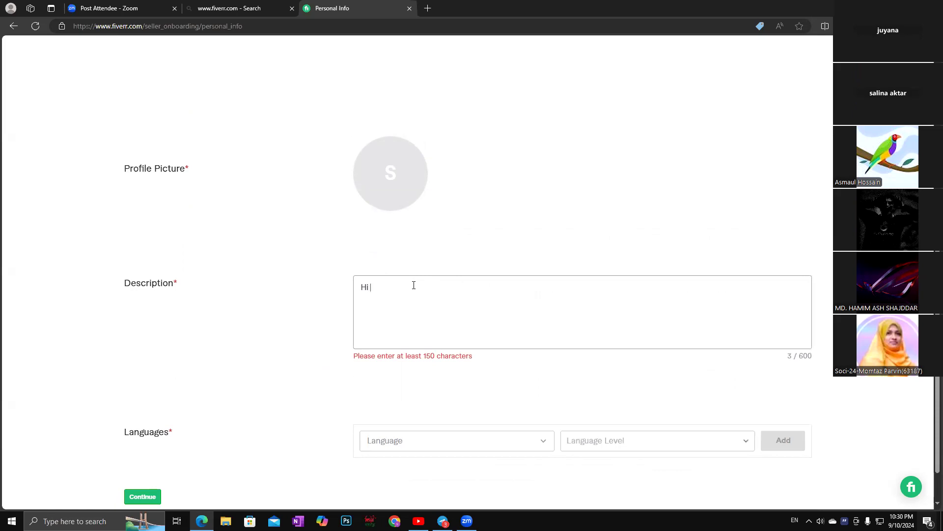
{"action": "type", "text": "! I "}
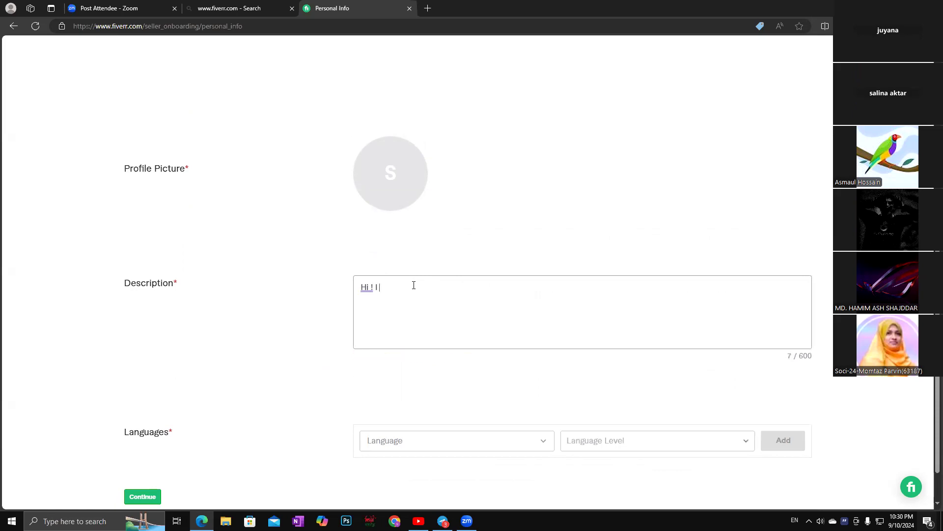
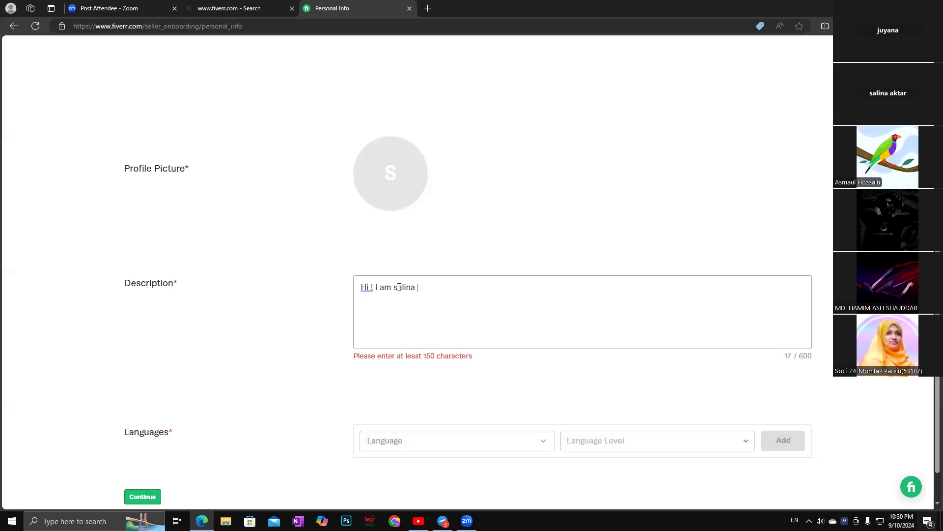
{"action": "left_click", "coordinate": [398, 285]}
{"action": "key", "text": "BackSpace"}
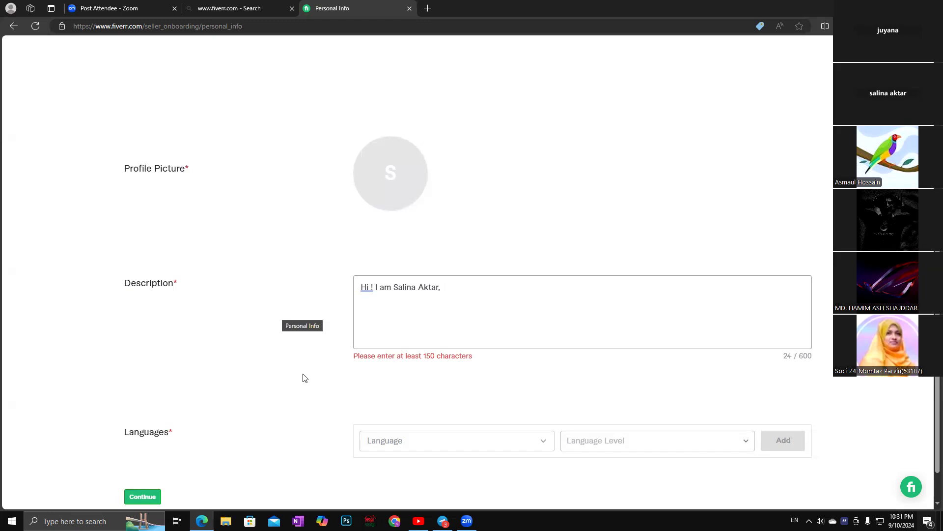
{"action": "type", "text": "a f"}
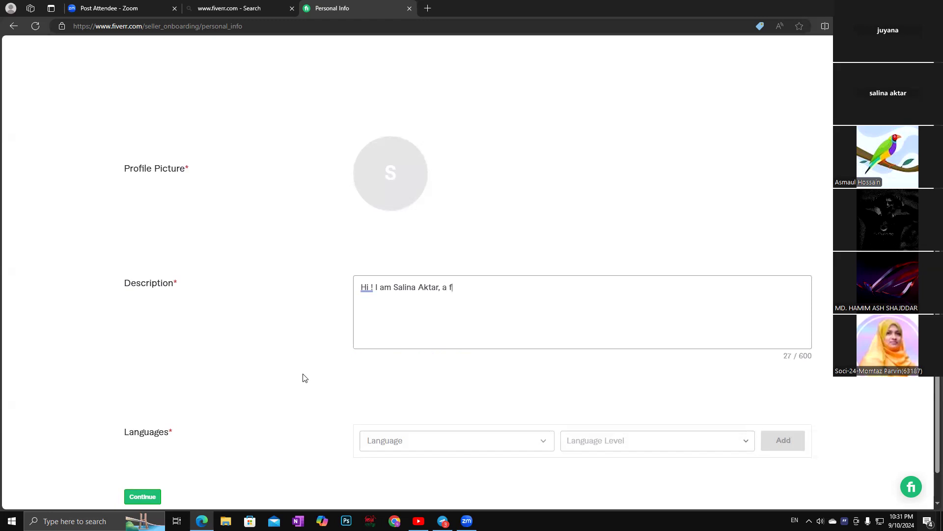
{"action": "type", "text": "ull time frellancer"}
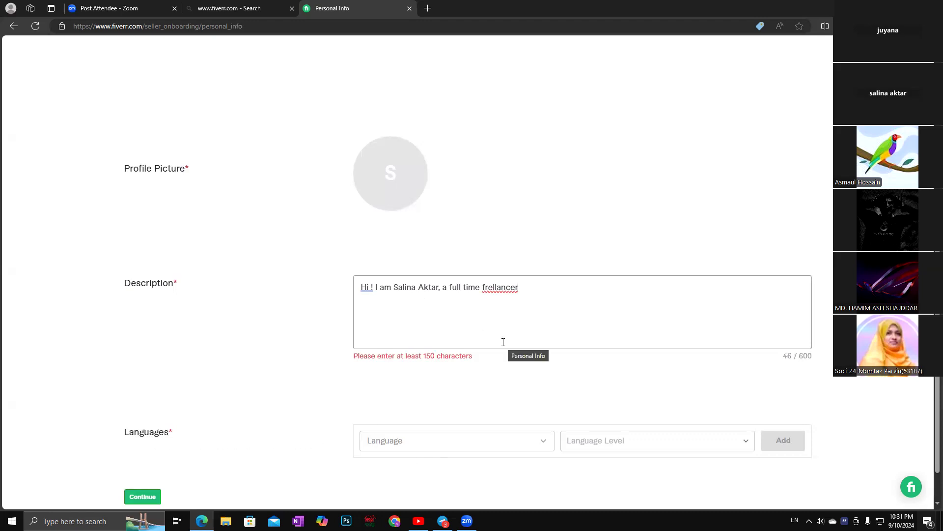
Correct 'frellancer' to freelancer and add 'I am expert in Graphics design, Digital Marketing, YouTube SEO,'.
{"action": "right_click", "coordinate": [502, 283]}
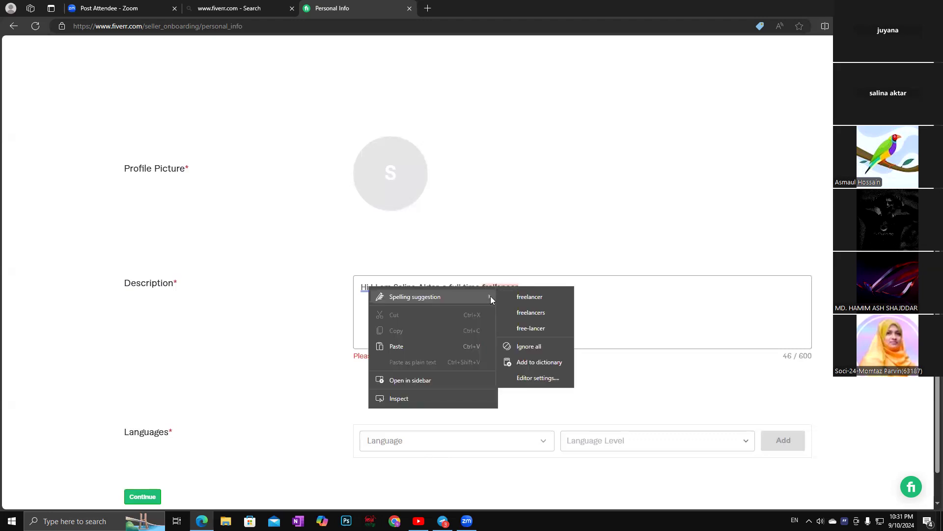
{"action": "left_click", "coordinate": [530, 297]}
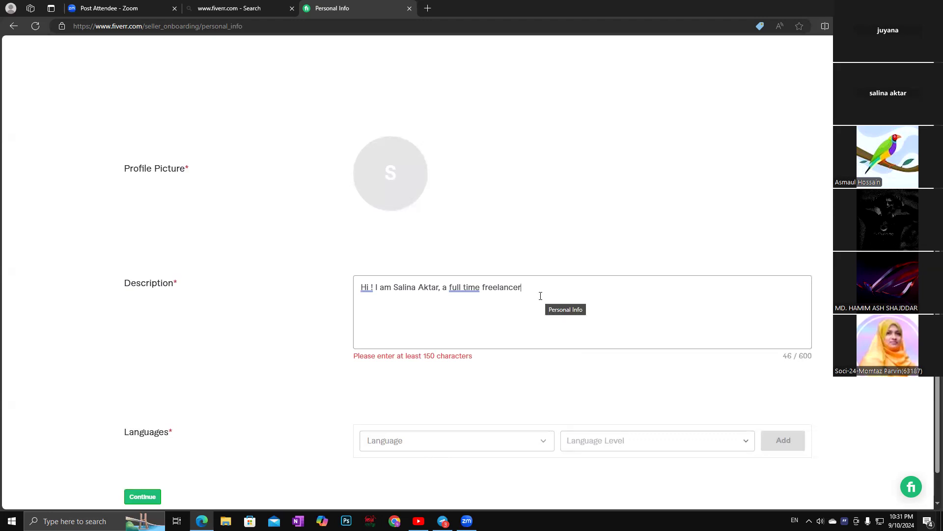
{"action": "type", "text": ", I am expert in Graphics "}
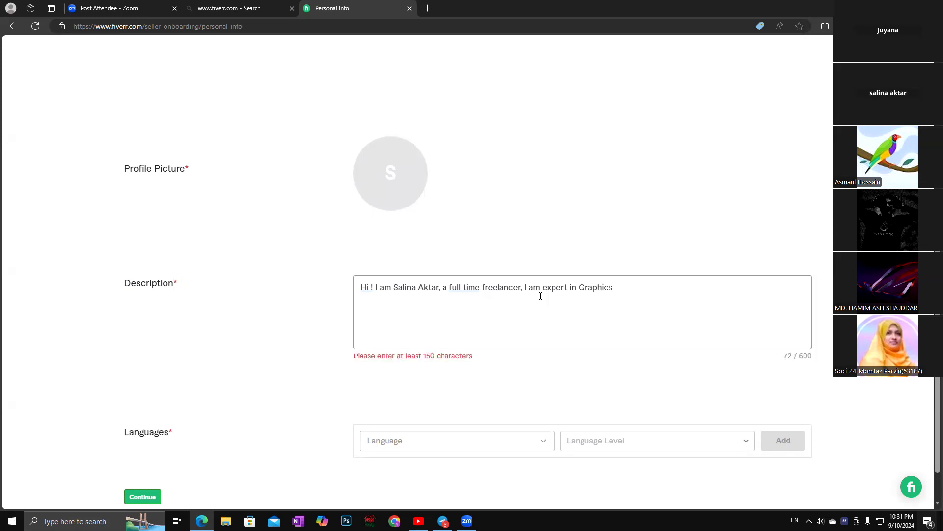
{"action": "type", "text": "de"}
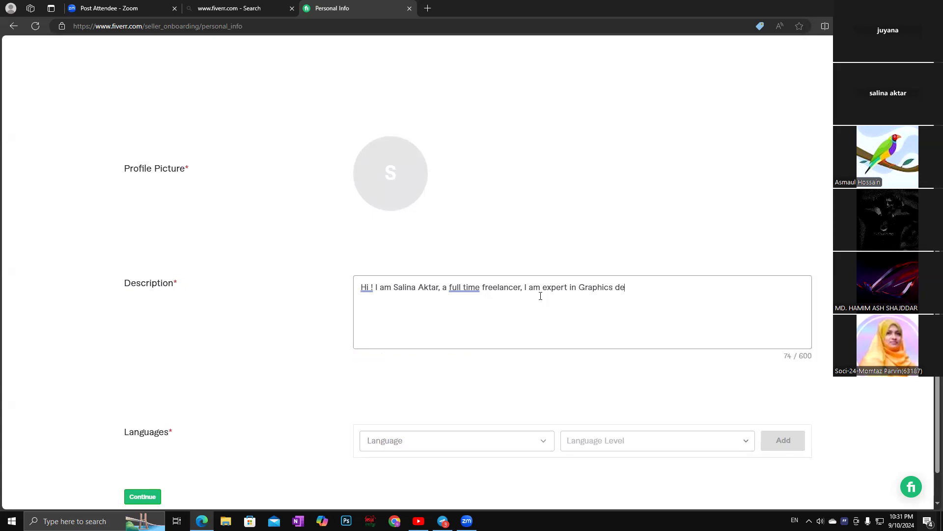
{"action": "type", "text": "sign"}
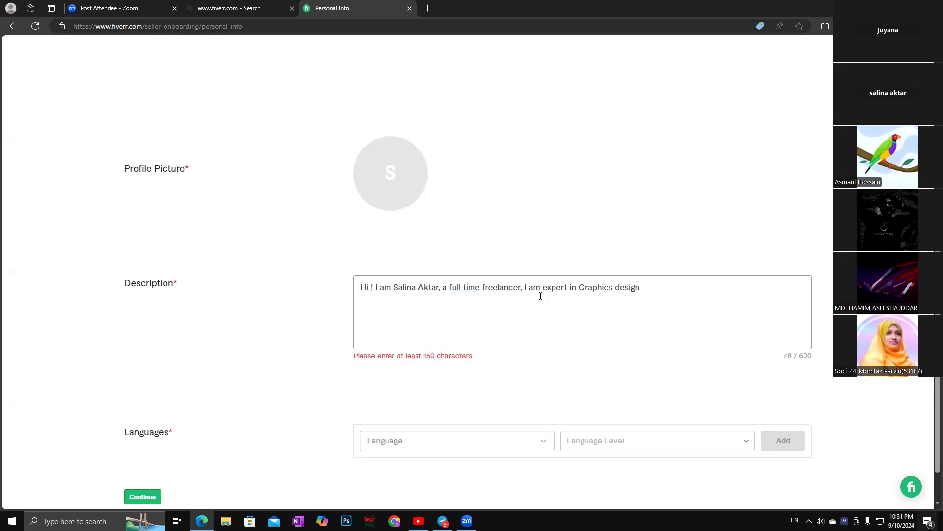
{"action": "type", "text": ", "}
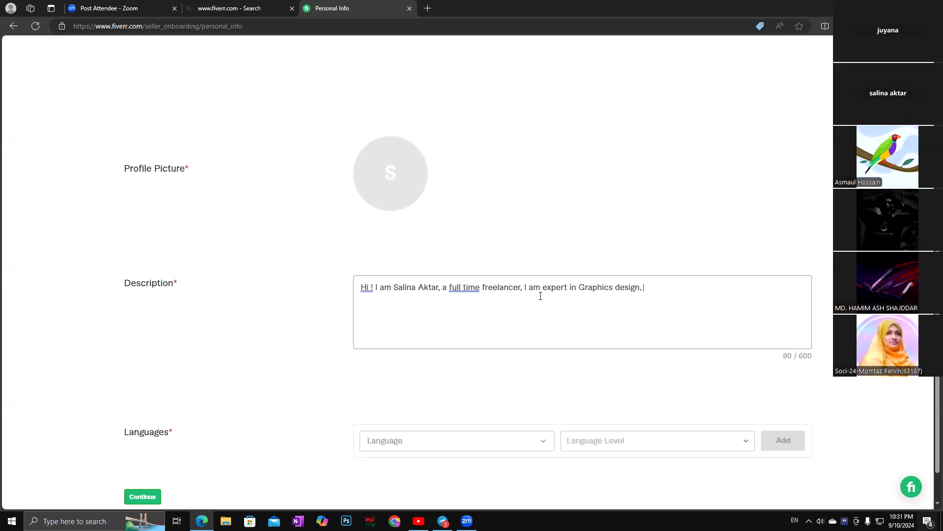
{"action": "type", "text": "Digi"}
{"action": "type", "text": "ta"}
{"action": "type", "text": "l "}
{"action": "type", "text": "Market"}
{"action": "type", "text": "ing"}
{"action": "type", "text": "Marketing,"}
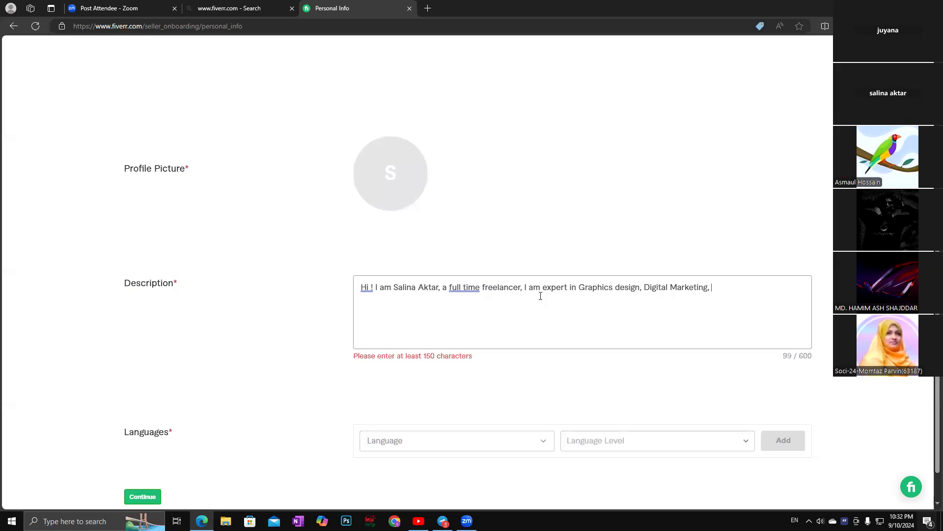
{"action": "type", "text": " Yo"}
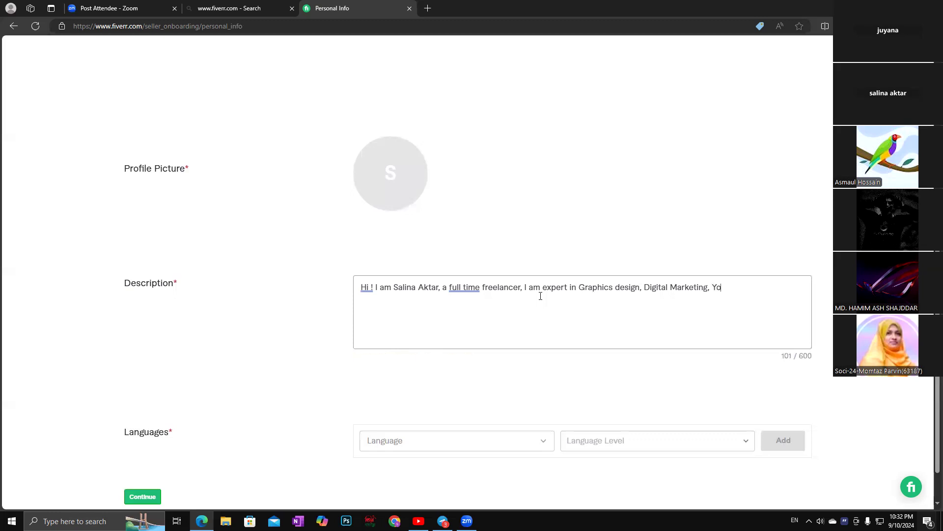
{"action": "type", "text": "uTube"}
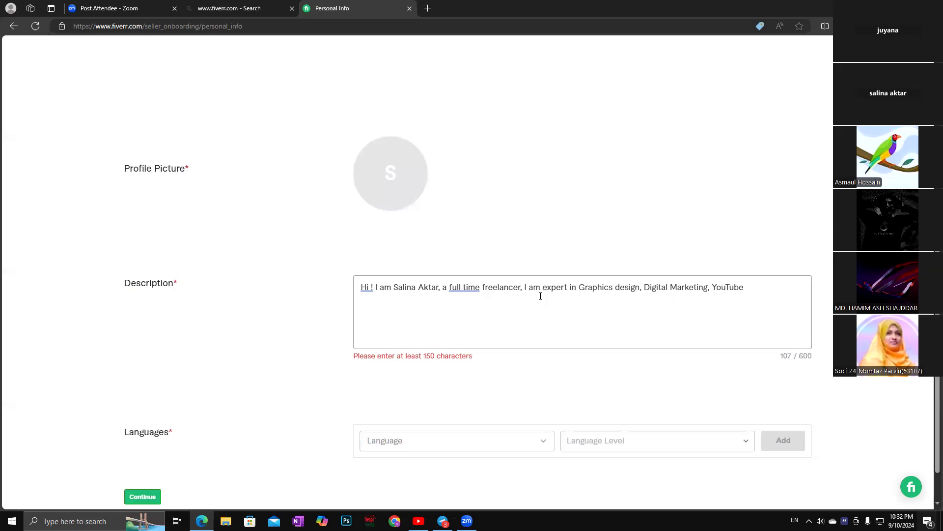
{"action": "type", "text": " SEO"}
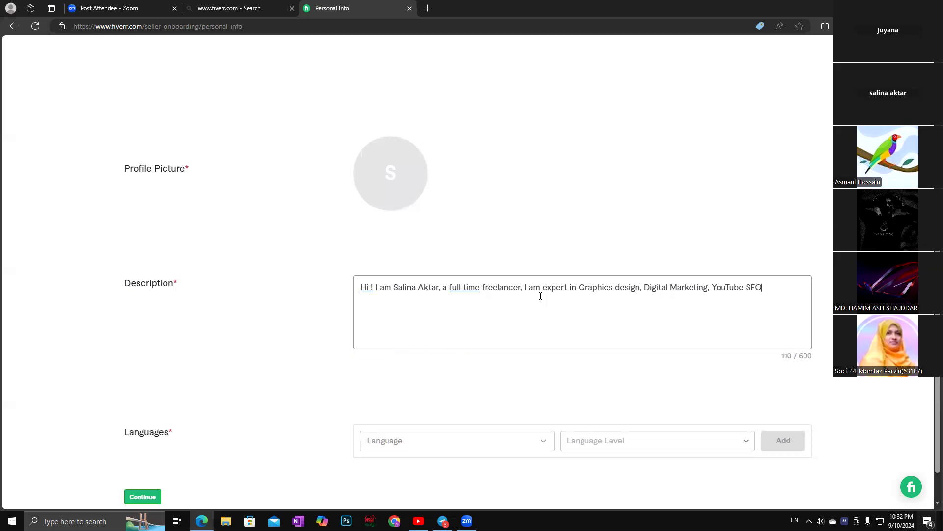
{"action": "type", "text": ","}
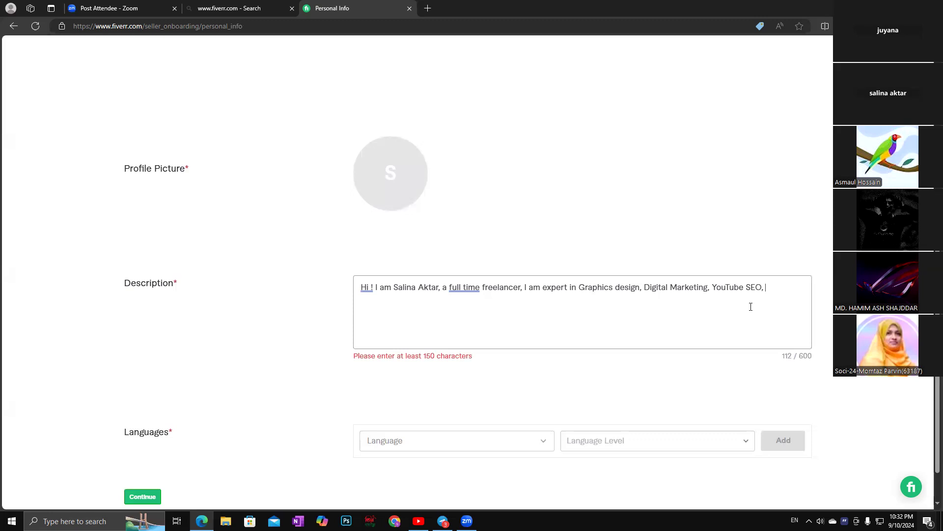
Apply grammar suggestions changing 'full time' to 'full-time' and 'Hi !' to 'Hi!'.
{"action": "right_click", "coordinate": [464, 289]}
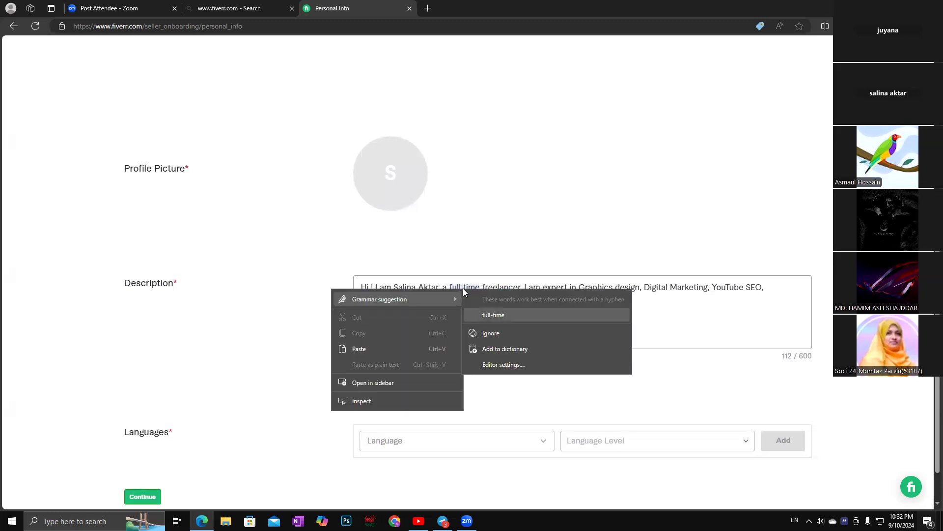
{"action": "left_click", "coordinate": [498, 316]}
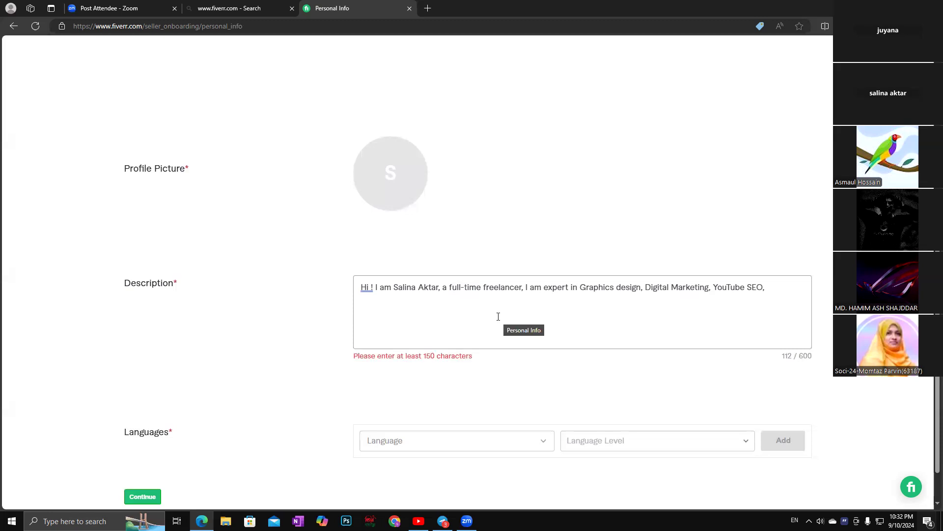
{"action": "right_click", "coordinate": [366, 289]}
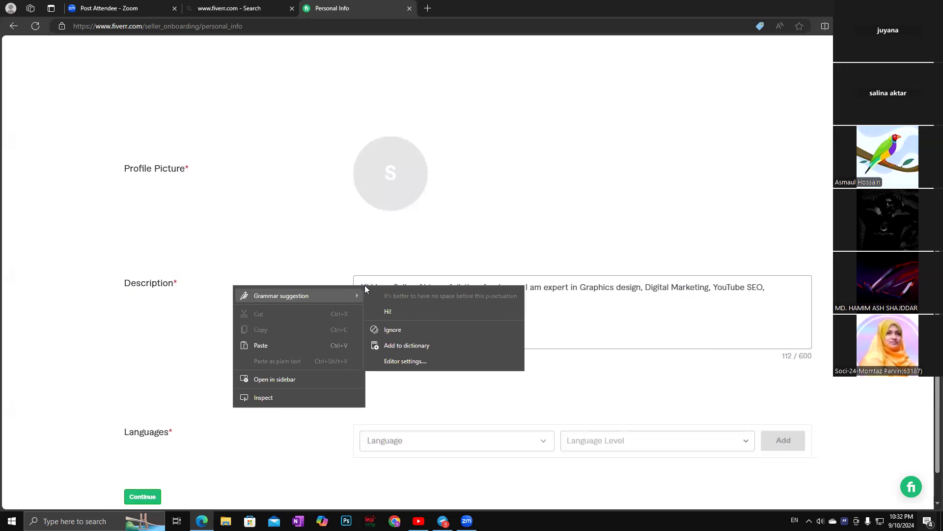
{"action": "left_click", "coordinate": [387, 312]}
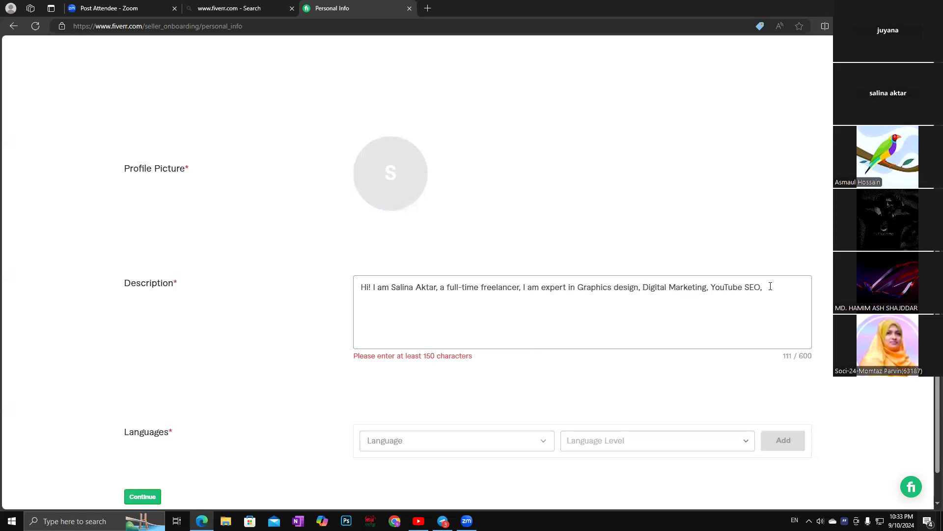
Insert 'T shirt Design,' after Graphics design in the expertise list.
{"action": "type", "text": "I have"}
{"action": "left_click", "coordinate": [642, 286]}
{"action": "type", "text": "T s"}
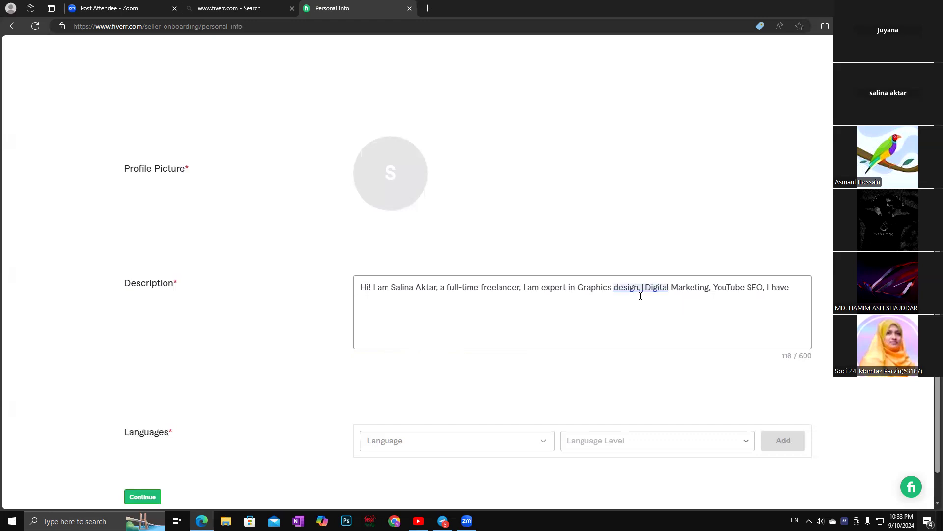
{"action": "type", "text": "hirt"}
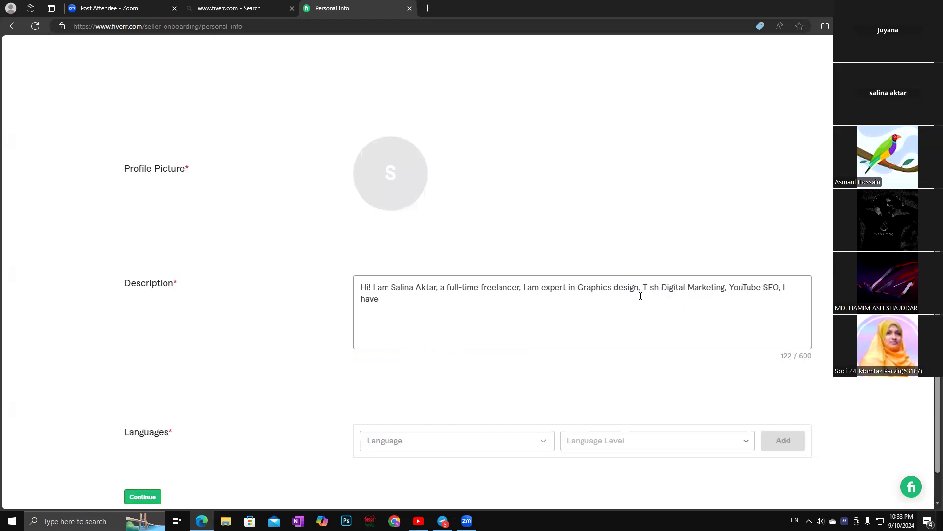
{"action": "type", "text": " Design"}
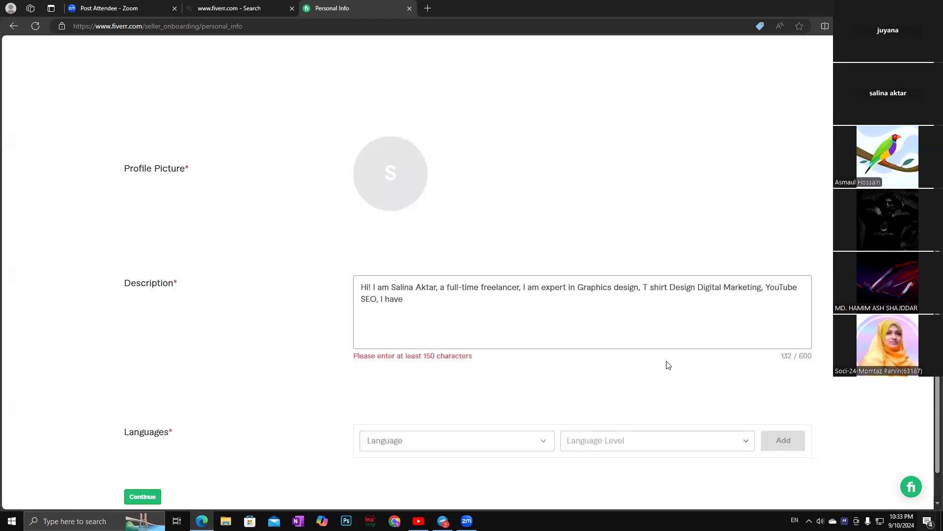
{"action": "type", "text": ","}
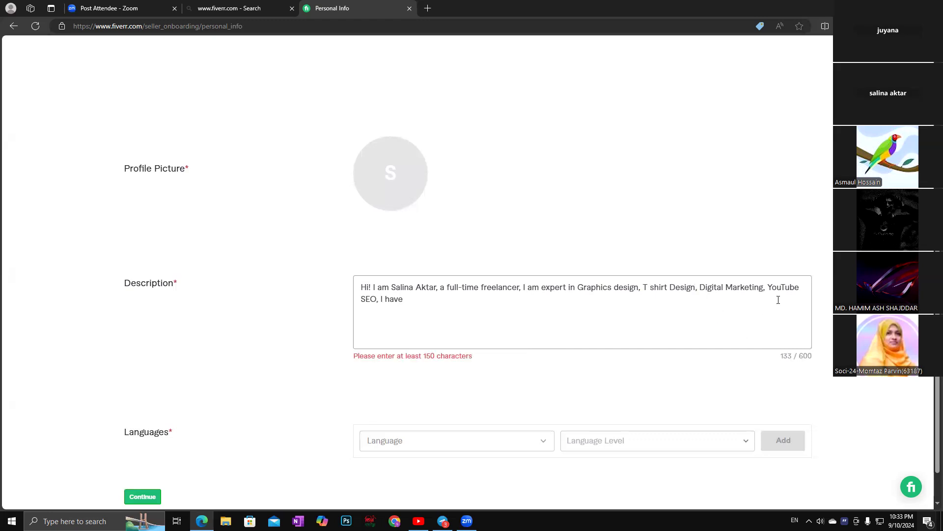
Replace the comma after SEO with a sentence about a long course from Dream It institute, spell-corrected.
{"action": "left_click", "coordinate": [379, 299]}
{"action": "key", "text": "BackSpace"}
{"action": "type", "text": "."}
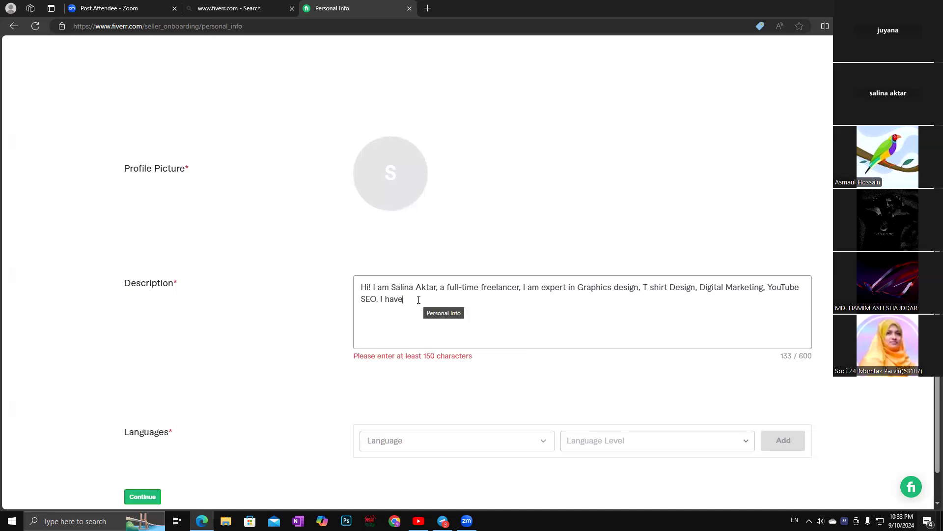
{"action": "type", "text": " I have commlited"}
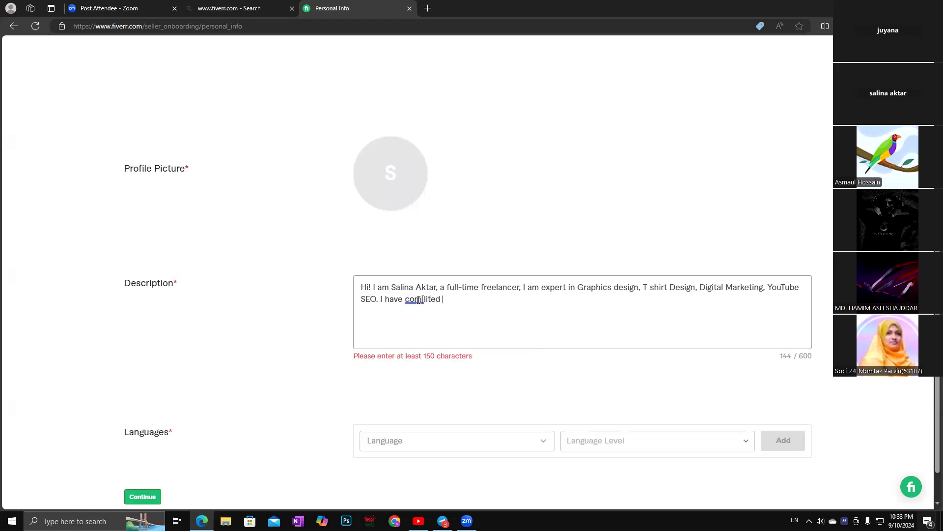
{"action": "type", "text": " a "}
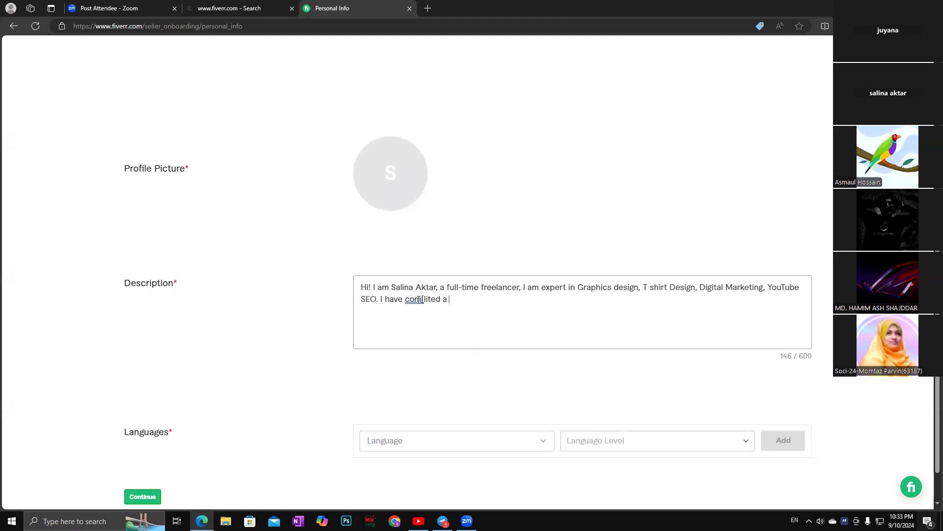
{"action": "type", "text": "lo"}
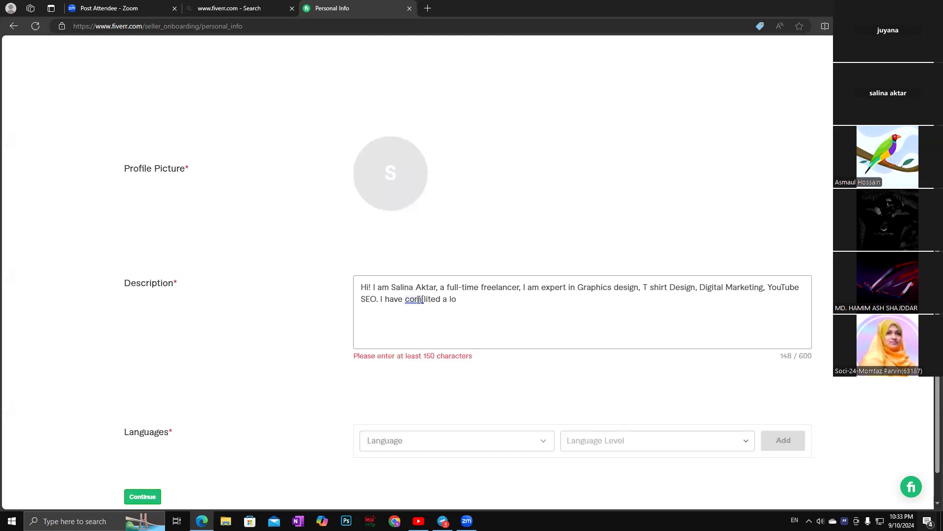
{"action": "type", "text": "ng"}
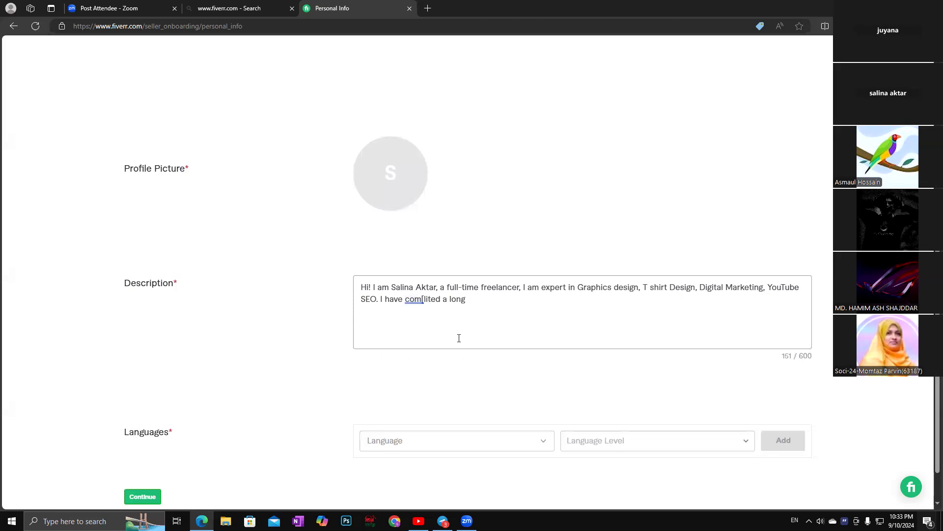
{"action": "type", "text": "course from"}
{"action": "type", "text": "Dream It inst"}
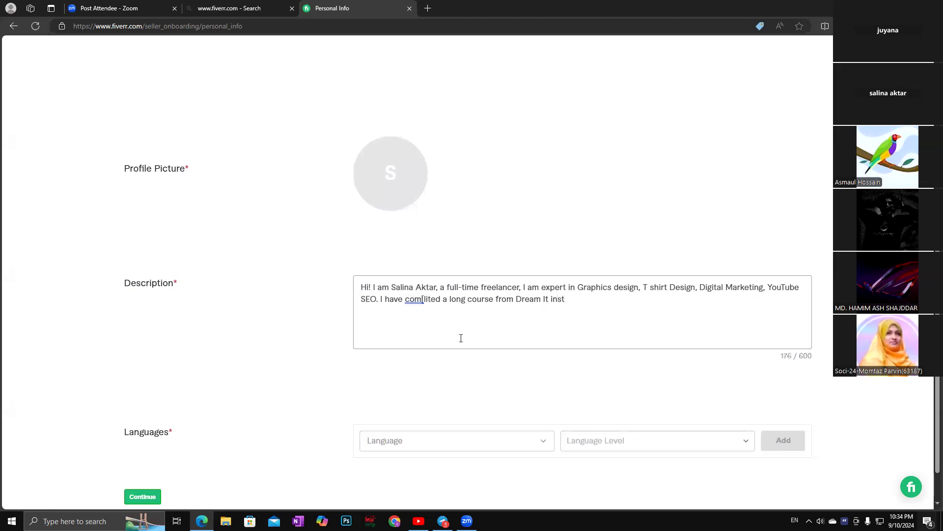
{"action": "type", "text": "ituation"}
{"action": "key", "text": "BackSpace"}
{"action": "key", "text": "BackSpace"}
{"action": "key", "text": "BackSpace"}
{"action": "key", "text": "BackSpace"}
{"action": "key", "text": "BackSpace"}
{"action": "type", "text": "e."}
{"action": "right_click", "coordinate": [564, 298]}
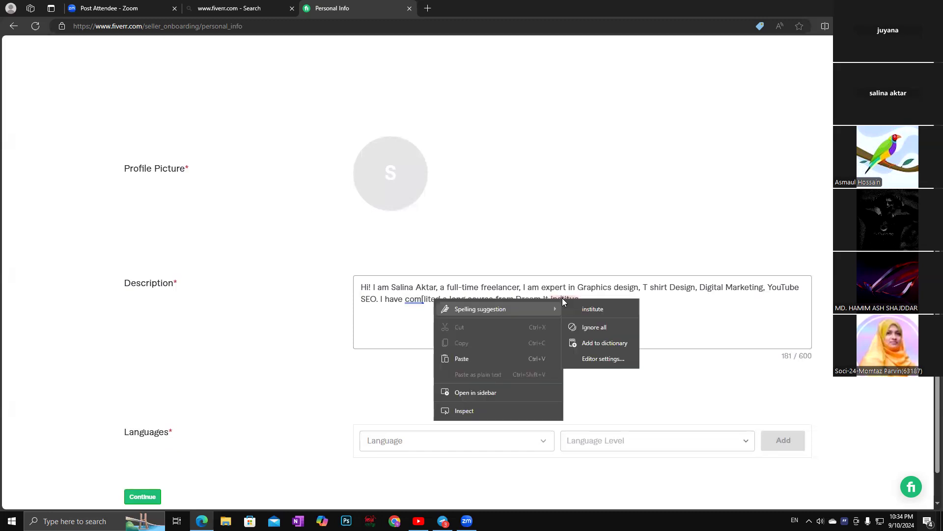
{"action": "left_click", "coordinate": [589, 309]}
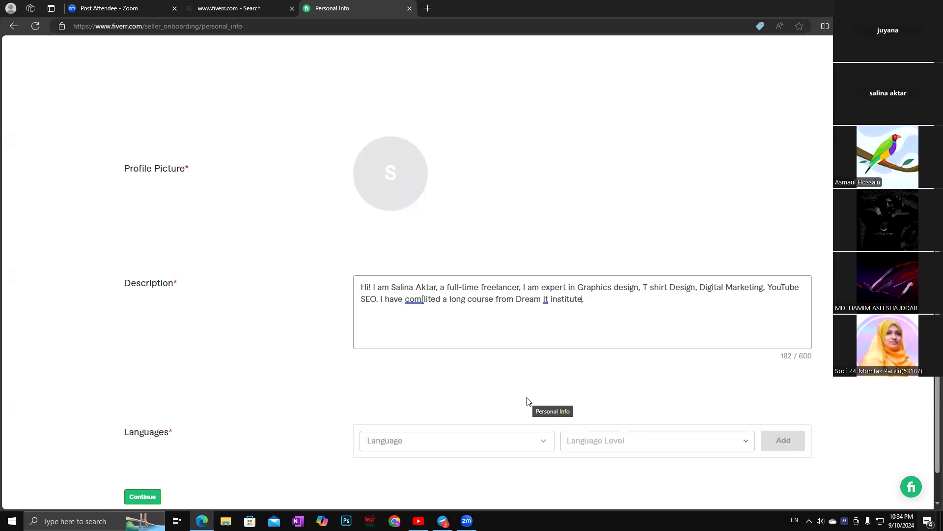
{"action": "scroll", "coordinate": [526, 402], "scroll_direction": "down", "scroll_amount": 1}
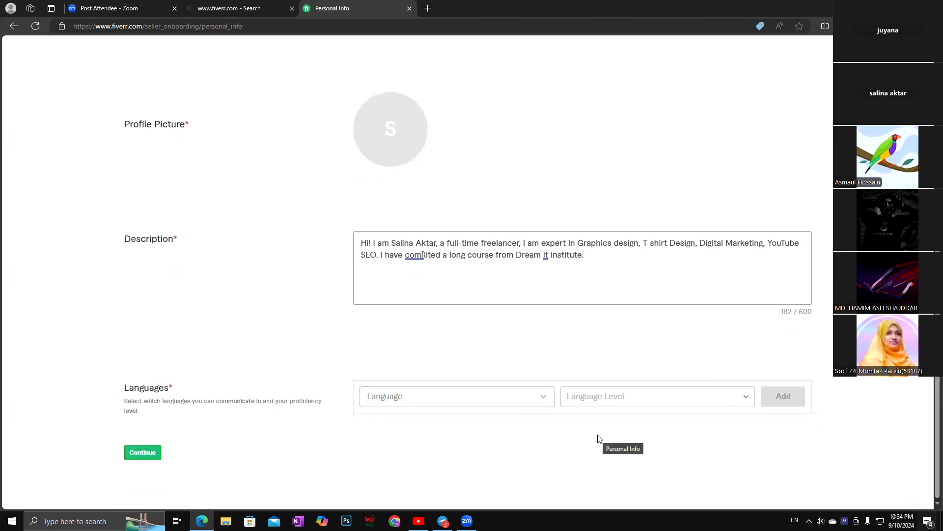
Add English at Fluent level to the Languages list.
{"action": "left_click", "coordinate": [544, 398]}
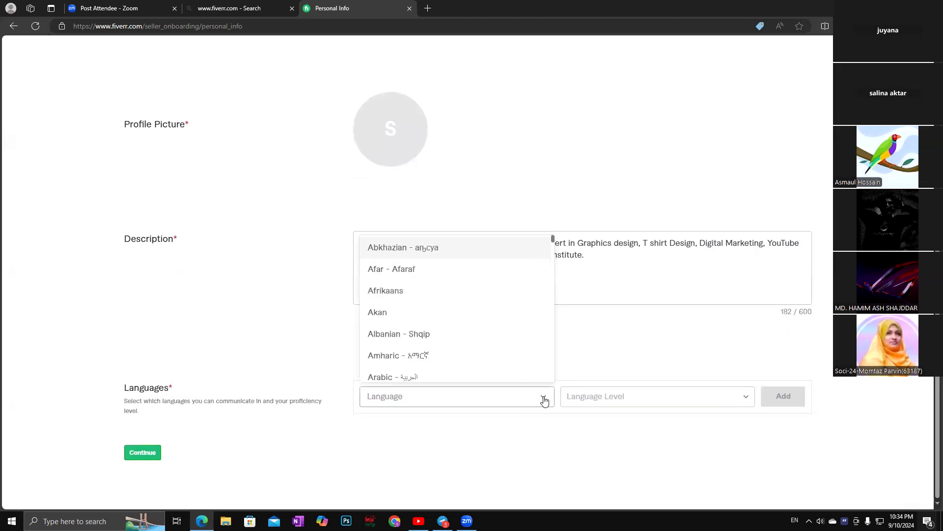
{"action": "scroll", "coordinate": [452, 312], "scroll_direction": "down", "scroll_amount": 3}
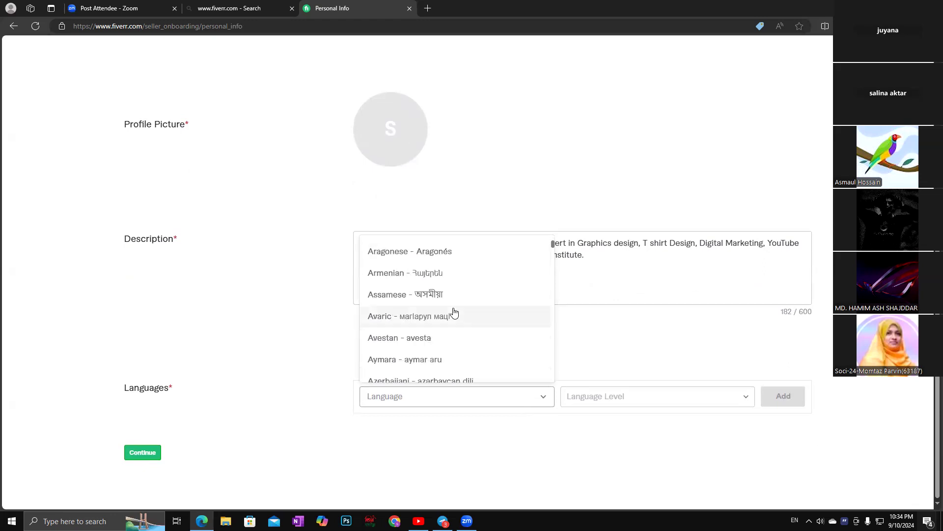
{"action": "scroll", "coordinate": [454, 313], "scroll_direction": "down", "scroll_amount": 3}
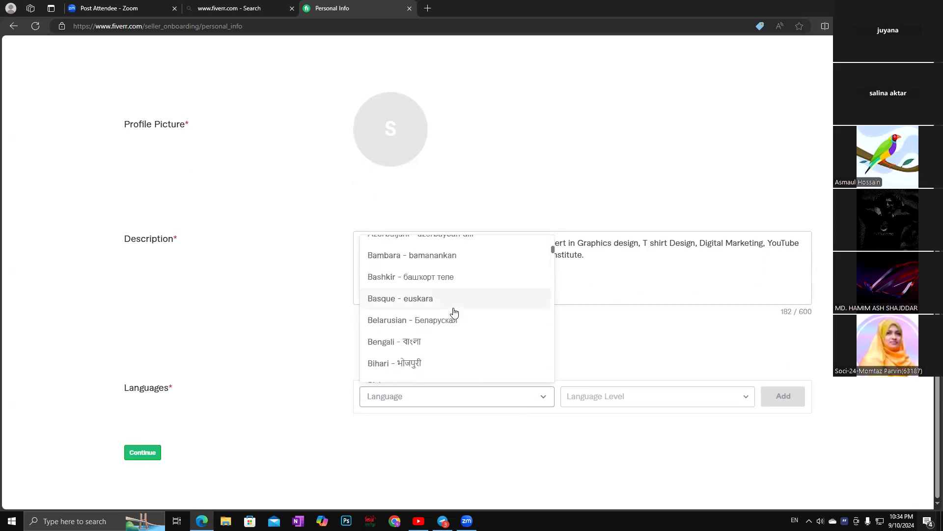
{"action": "scroll", "coordinate": [454, 313], "scroll_direction": "down", "scroll_amount": 2}
{"action": "scroll", "coordinate": [454, 312], "scroll_direction": "down", "scroll_amount": 4}
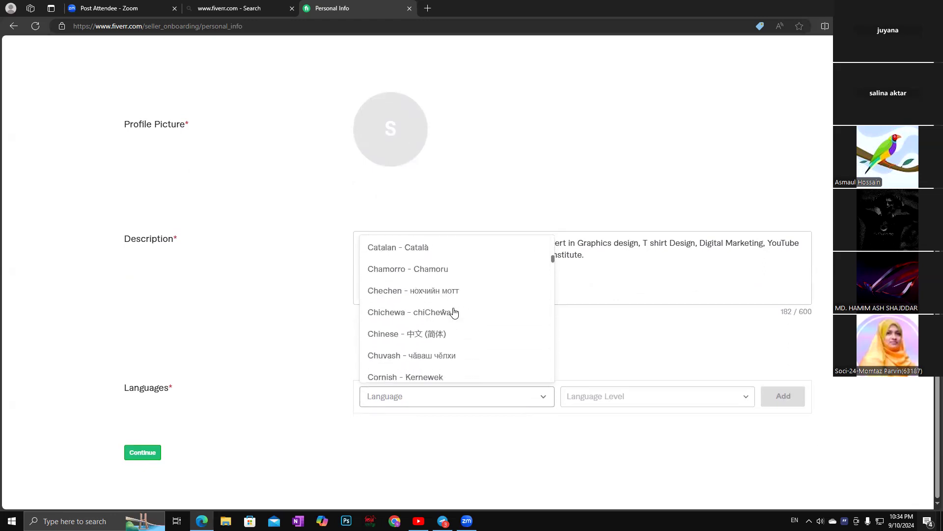
{"action": "scroll", "coordinate": [454, 311], "scroll_direction": "down", "scroll_amount": 3}
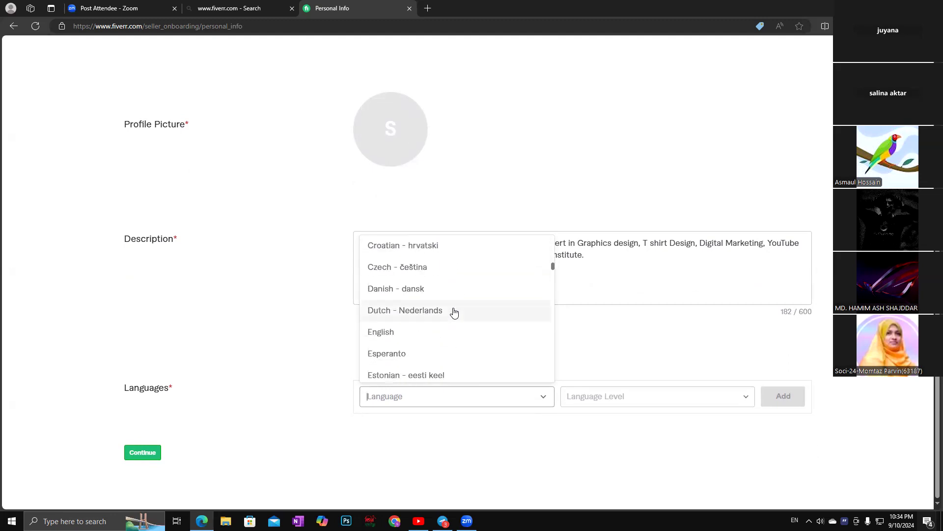
{"action": "scroll", "coordinate": [454, 312], "scroll_direction": "down", "scroll_amount": 1}
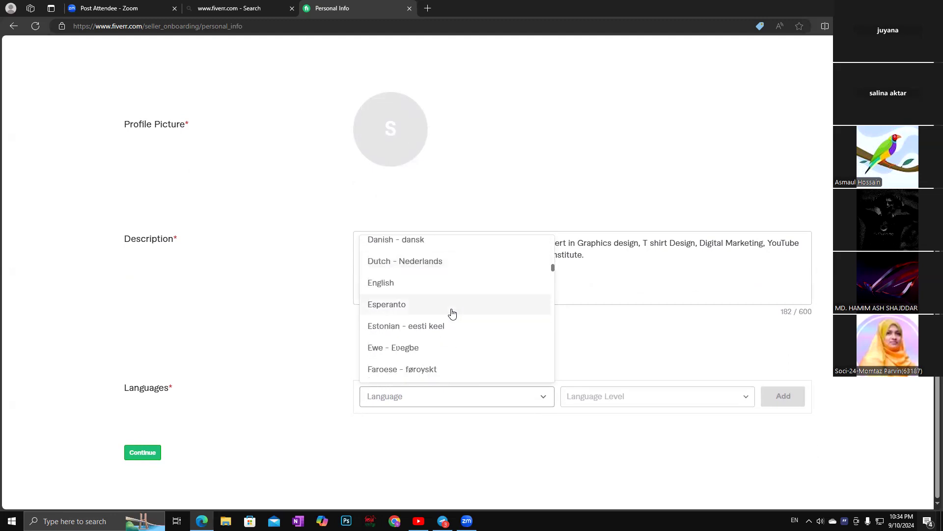
{"action": "left_click", "coordinate": [399, 277]}
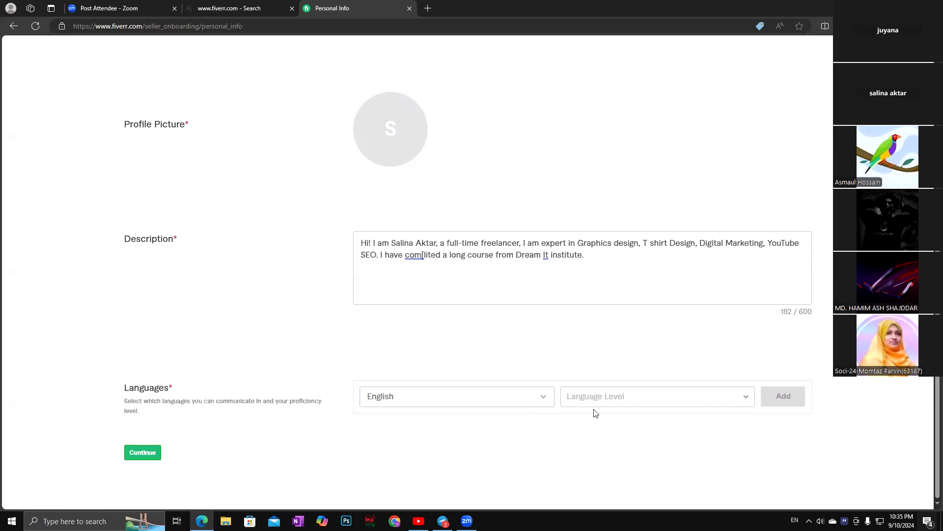
{"action": "left_click", "coordinate": [741, 396]}
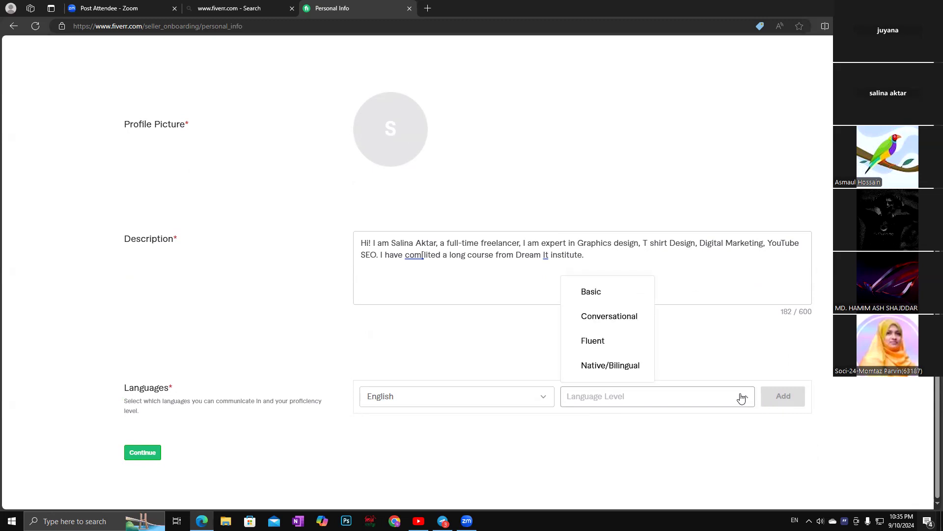
{"action": "left_click", "coordinate": [597, 341]}
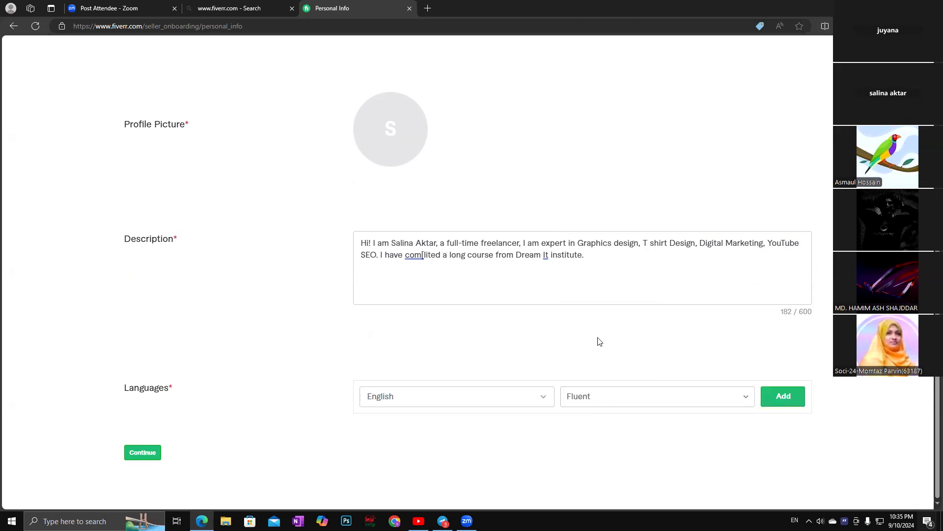
{"action": "left_click", "coordinate": [782, 402]}
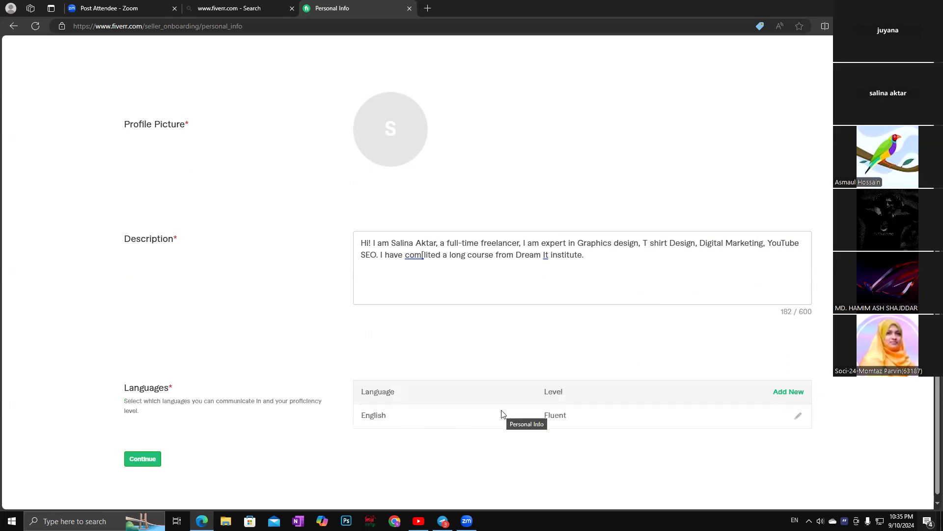
Add Bengali at Native/Bilingual level below English and open a new language entry.
{"action": "left_click", "coordinate": [789, 391]}
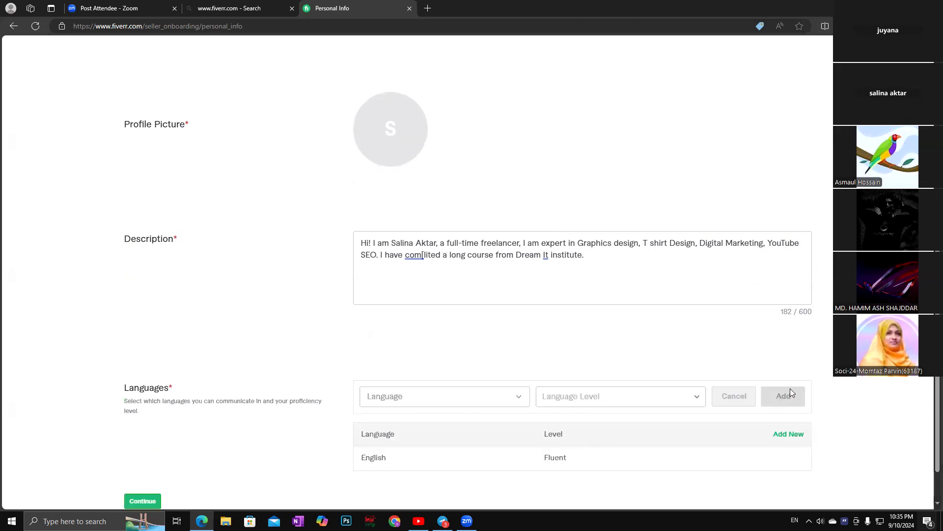
{"action": "left_click", "coordinate": [518, 397]}
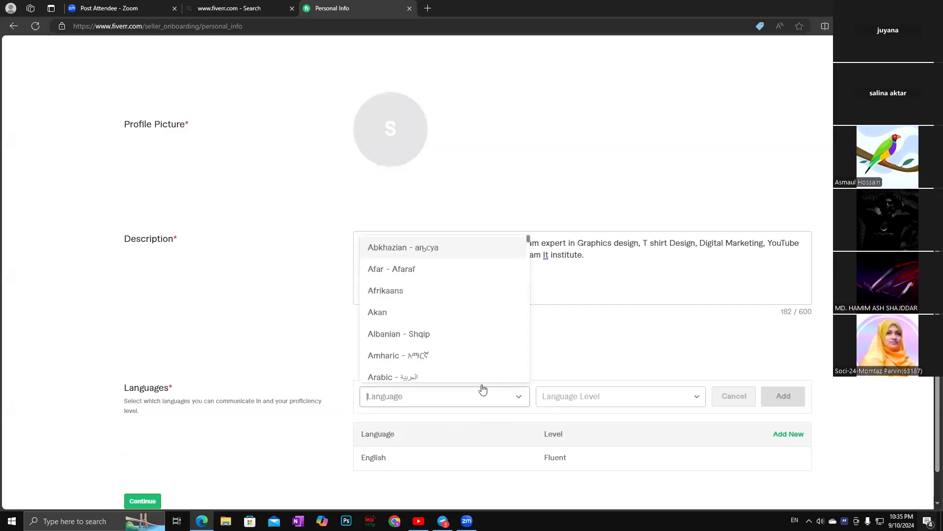
{"action": "scroll", "coordinate": [429, 333], "scroll_direction": "down", "scroll_amount": 2}
{"action": "scroll", "coordinate": [430, 334], "scroll_direction": "down", "scroll_amount": 2}
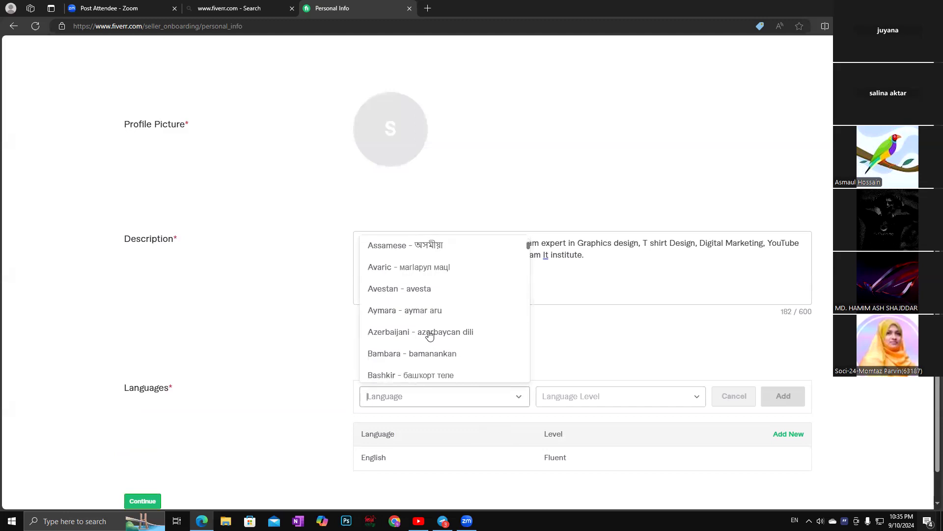
{"action": "scroll", "coordinate": [430, 334], "scroll_direction": "down", "scroll_amount": 3}
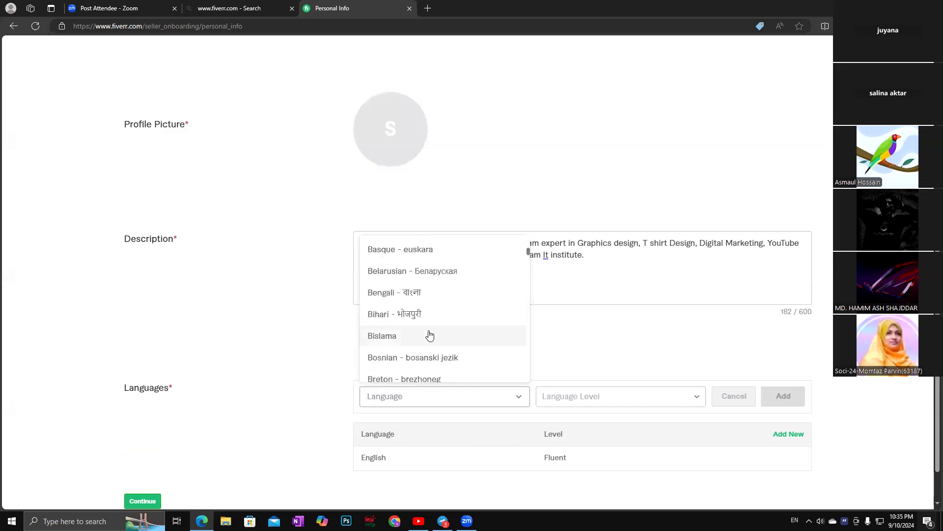
{"action": "left_click", "coordinate": [379, 293]}
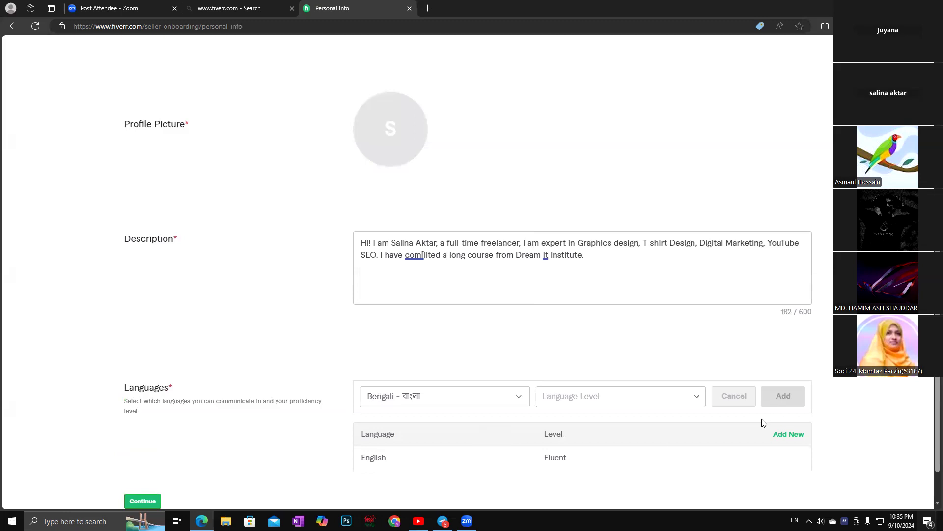
{"action": "scroll", "coordinate": [741, 430], "scroll_direction": "down", "scroll_amount": 1}
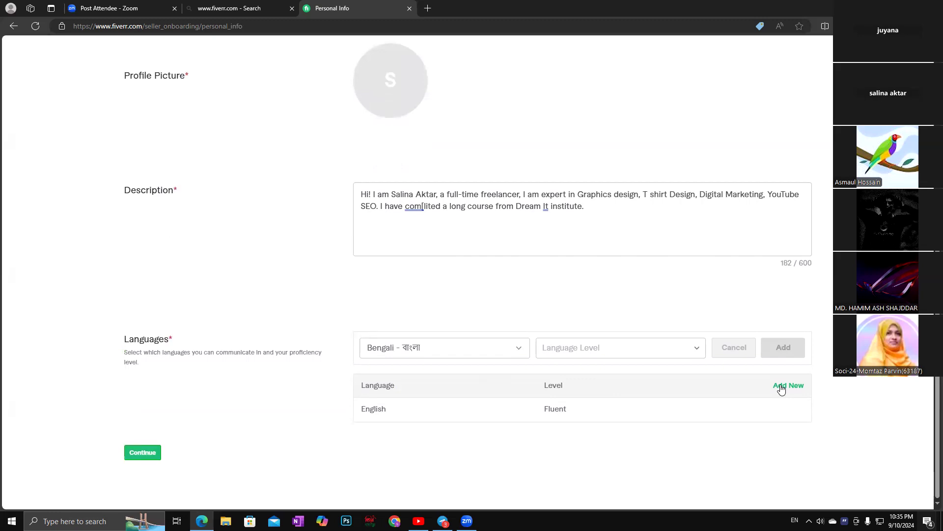
{"action": "left_click", "coordinate": [695, 348]}
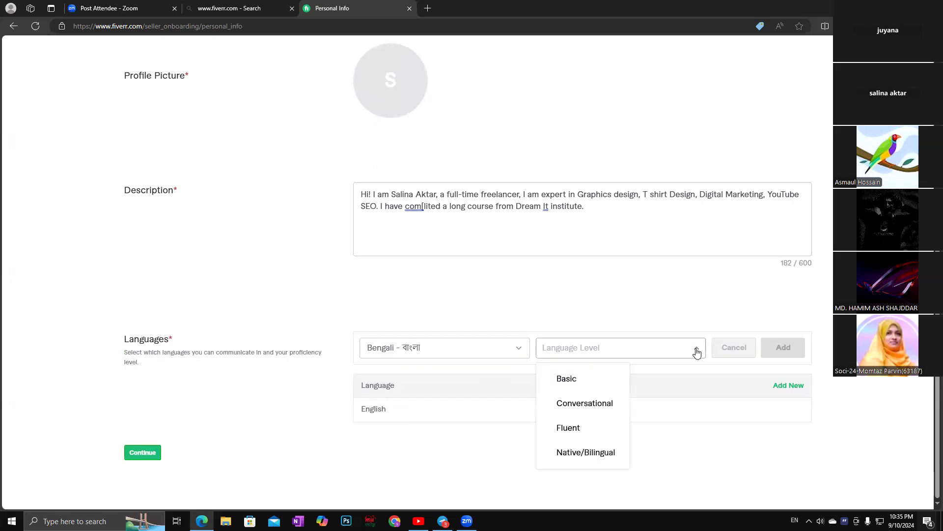
{"action": "left_click", "coordinate": [589, 453]}
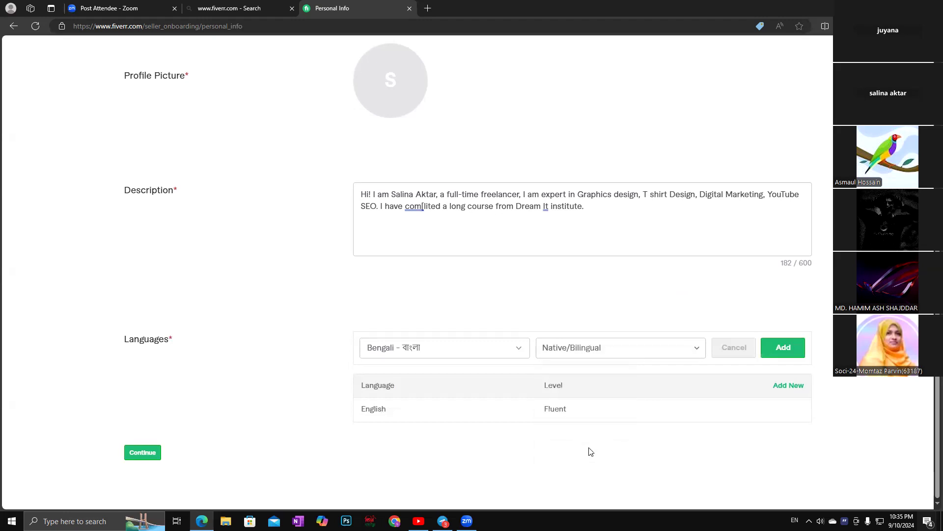
{"action": "left_click", "coordinate": [784, 348]}
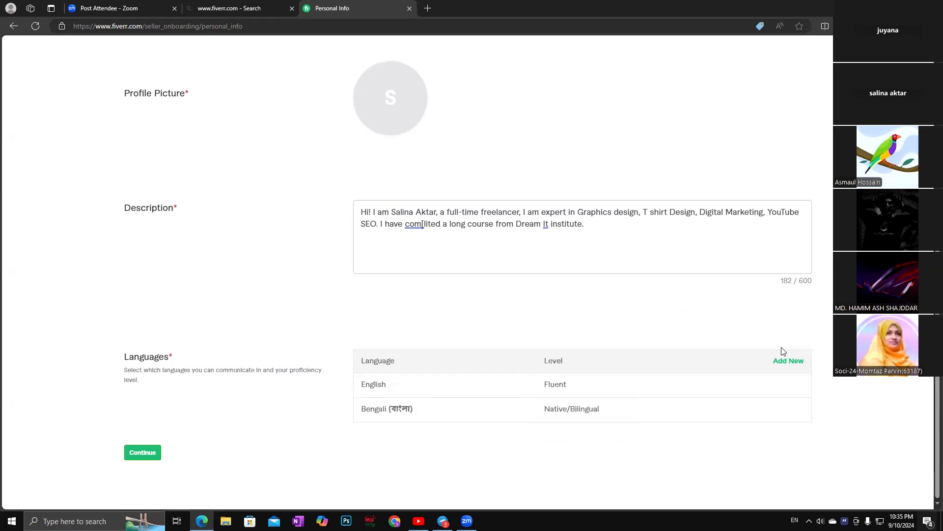
{"action": "left_click", "coordinate": [785, 362]}
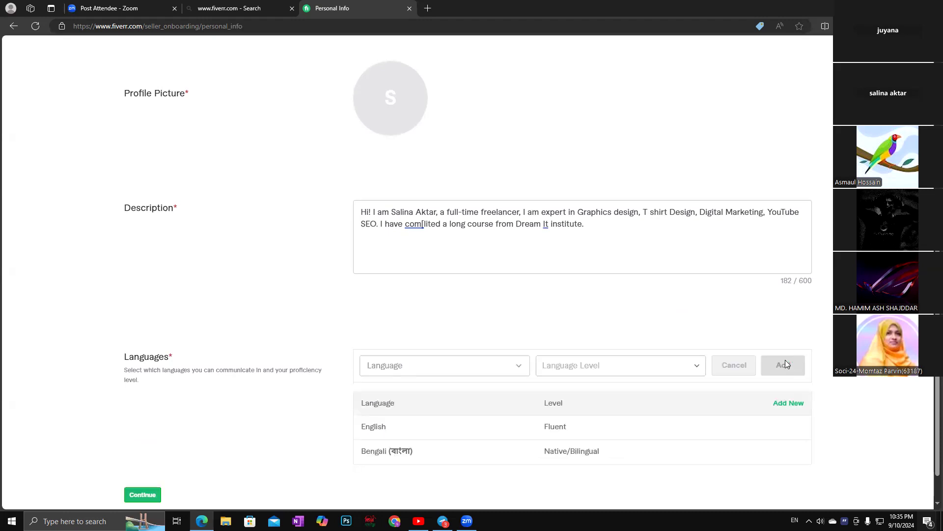
Search 'espa' and add Spanish - Español at Conversational level.
{"action": "left_click", "coordinate": [521, 369]}
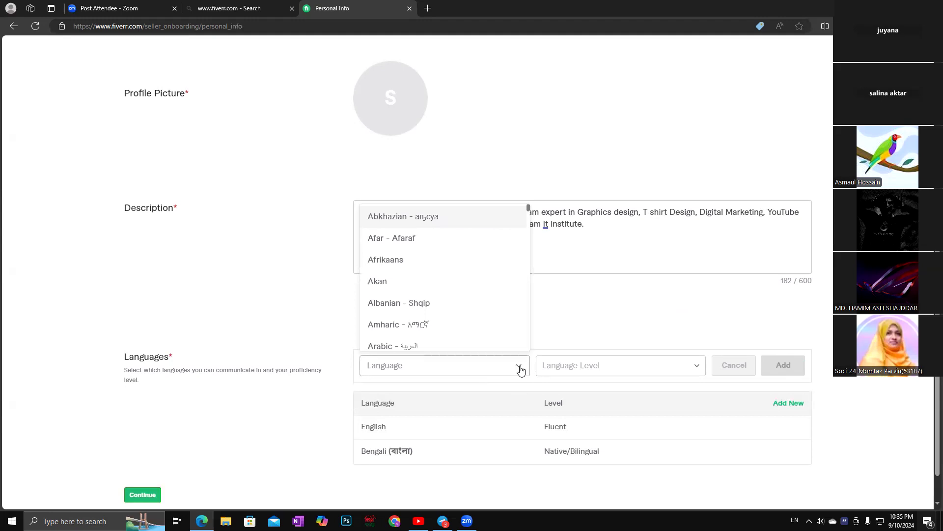
{"action": "type", "text": "espa"}
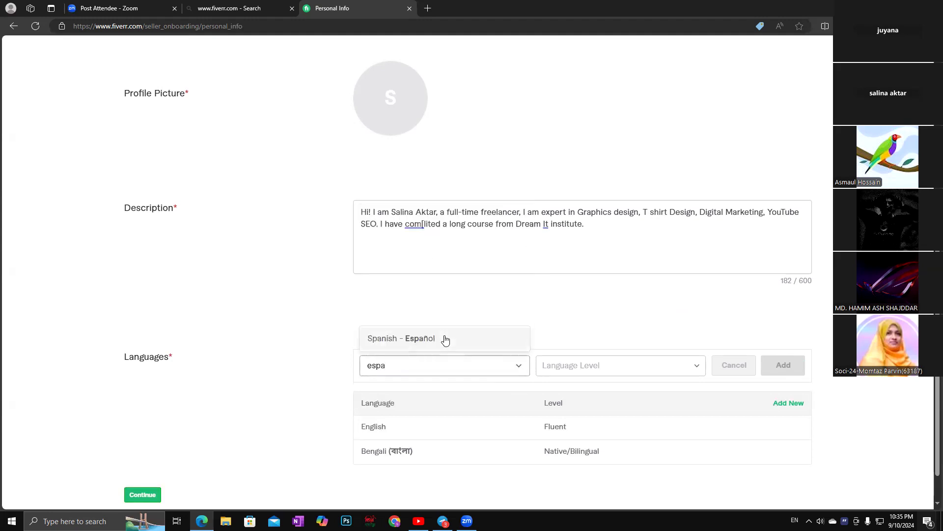
{"action": "left_click", "coordinate": [425, 342]}
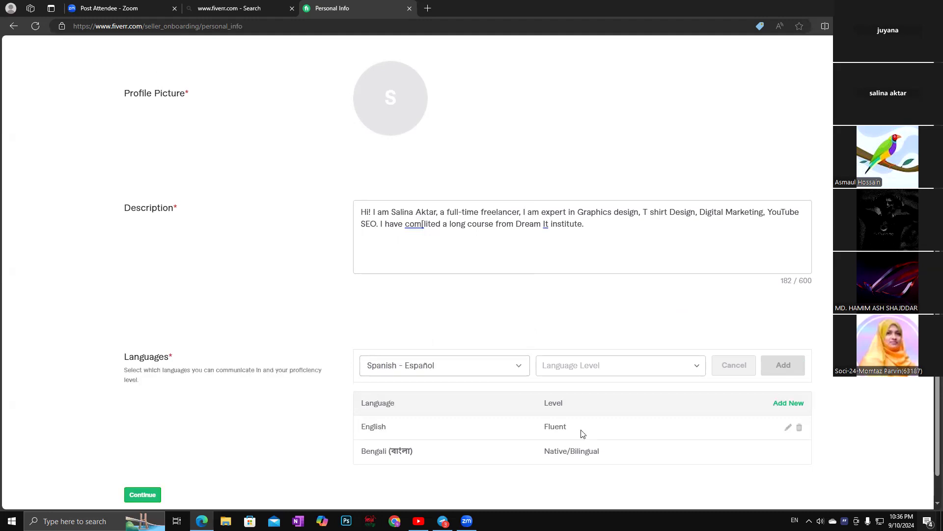
{"action": "left_click", "coordinate": [698, 368]}
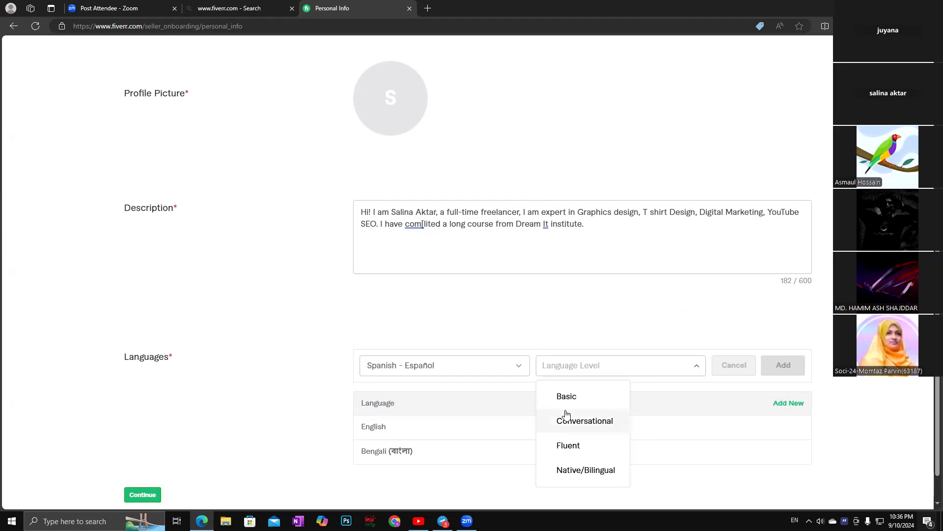
{"action": "left_click", "coordinate": [586, 420]}
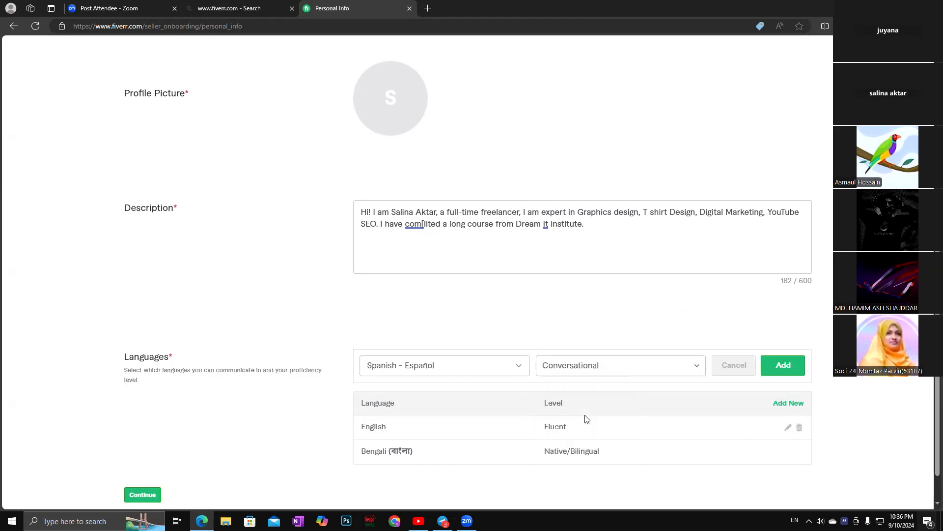
{"action": "left_click", "coordinate": [779, 366]}
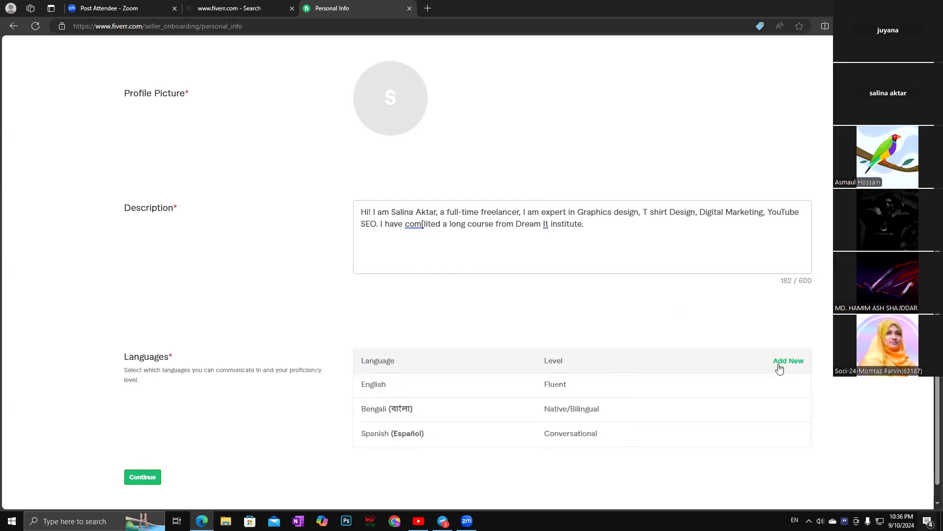
{"action": "scroll", "coordinate": [700, 438], "scroll_direction": "down", "scroll_amount": 1}
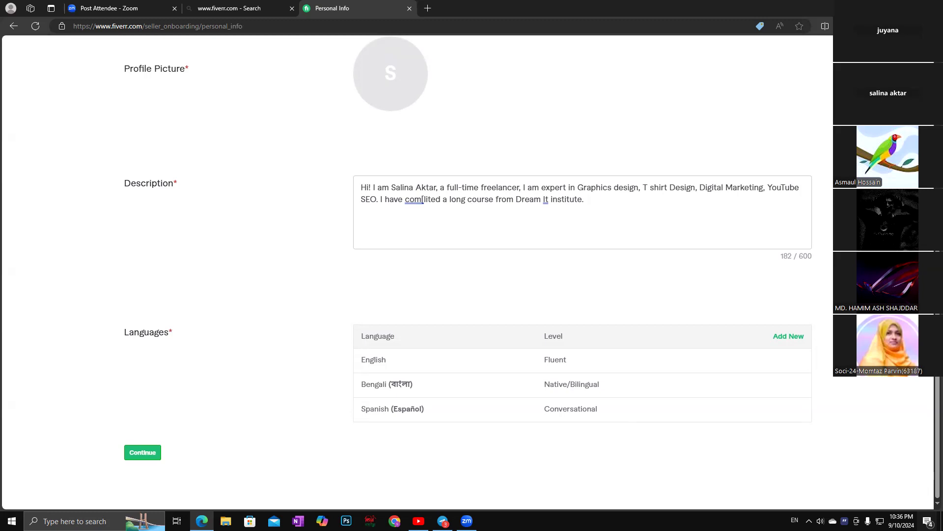
{"action": "left_click", "coordinate": [139, 454]}
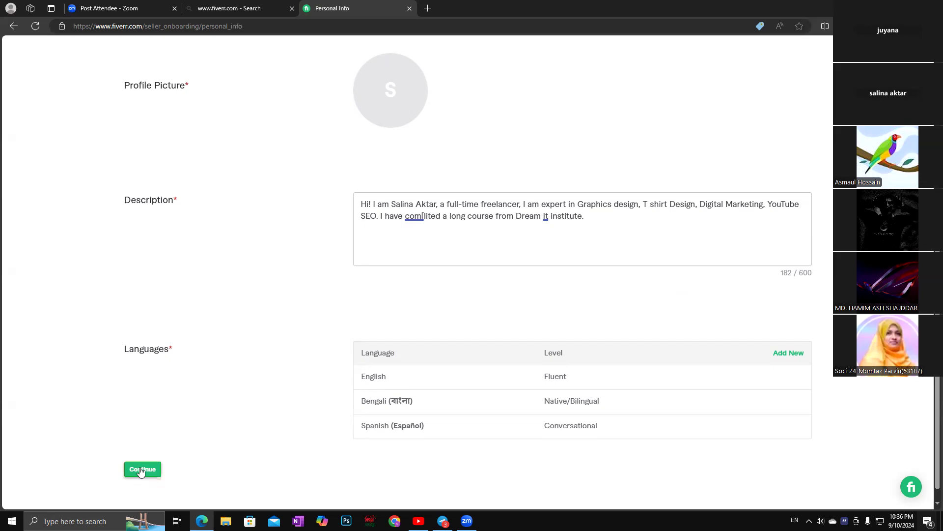
{"action": "left_click", "coordinate": [141, 470]}
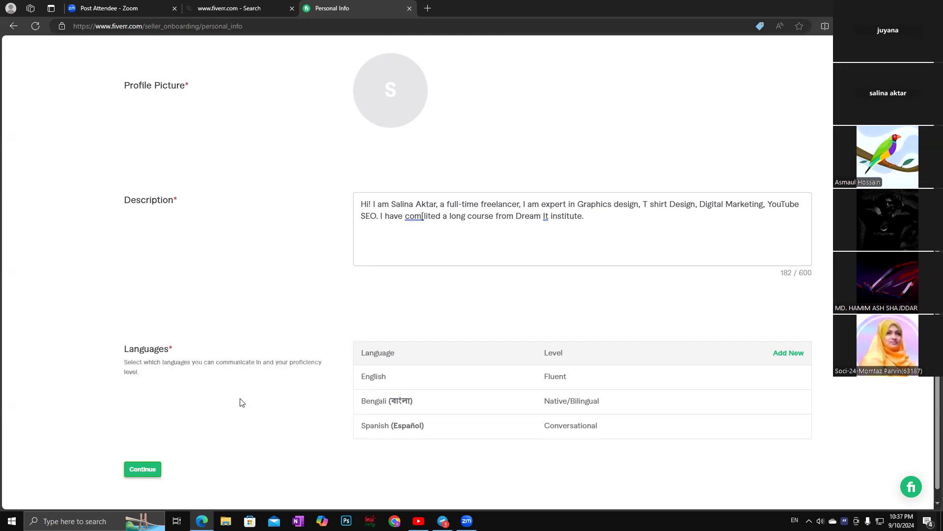
{"action": "scroll", "coordinate": [189, 318], "scroll_direction": "down", "scroll_amount": 1}
{"action": "scroll", "coordinate": [234, 364], "scroll_direction": "up", "scroll_amount": 2}
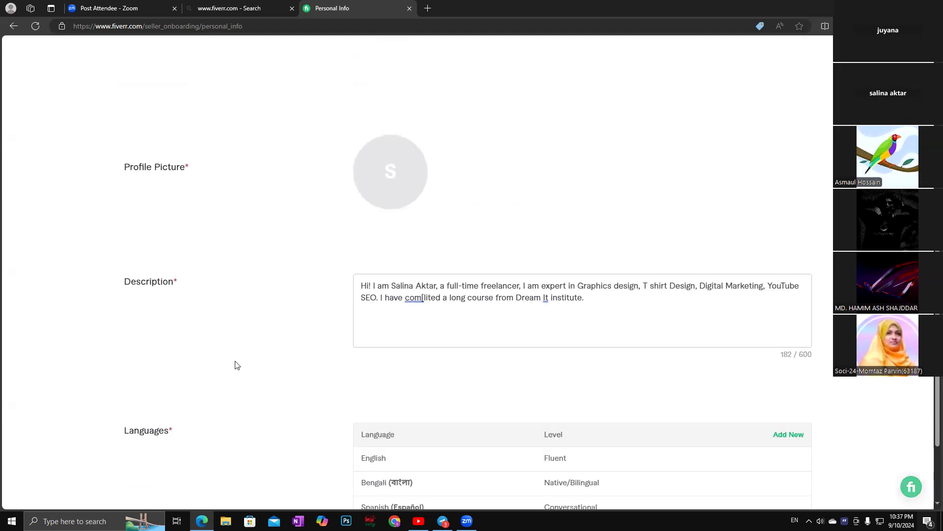
{"action": "scroll", "coordinate": [230, 399], "scroll_direction": "down", "scroll_amount": 2}
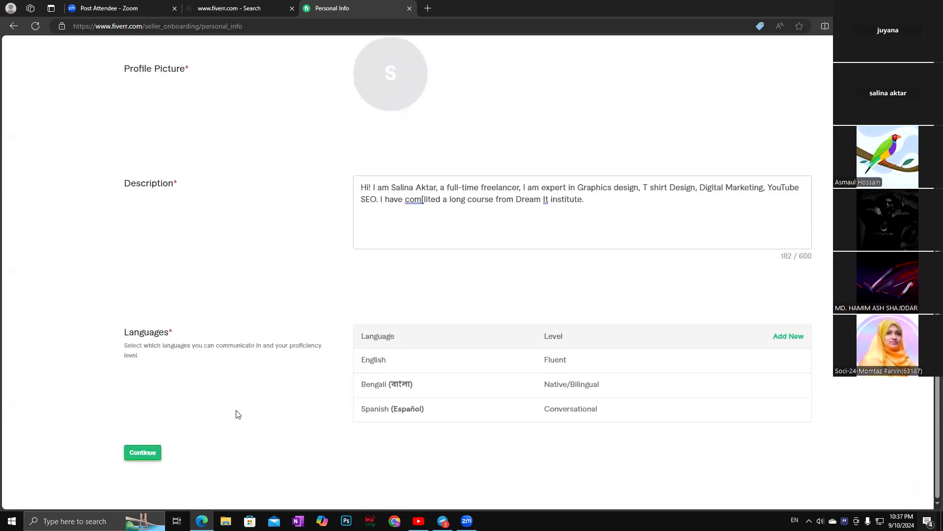
{"action": "scroll", "coordinate": [78, 364], "scroll_direction": "up", "scroll_amount": 1}
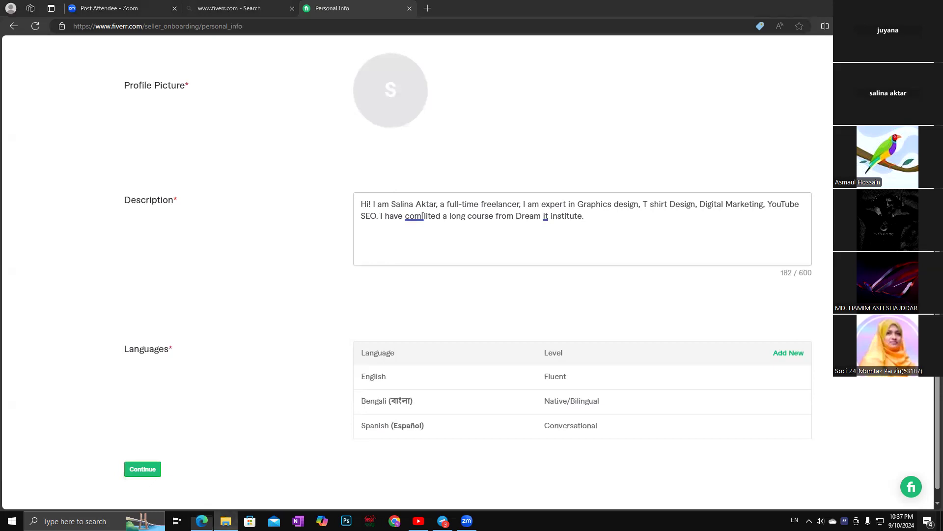
Open File Explorer from the taskbar, close it, and reopen it on Quick access.
{"action": "left_click", "coordinate": [225, 521]}
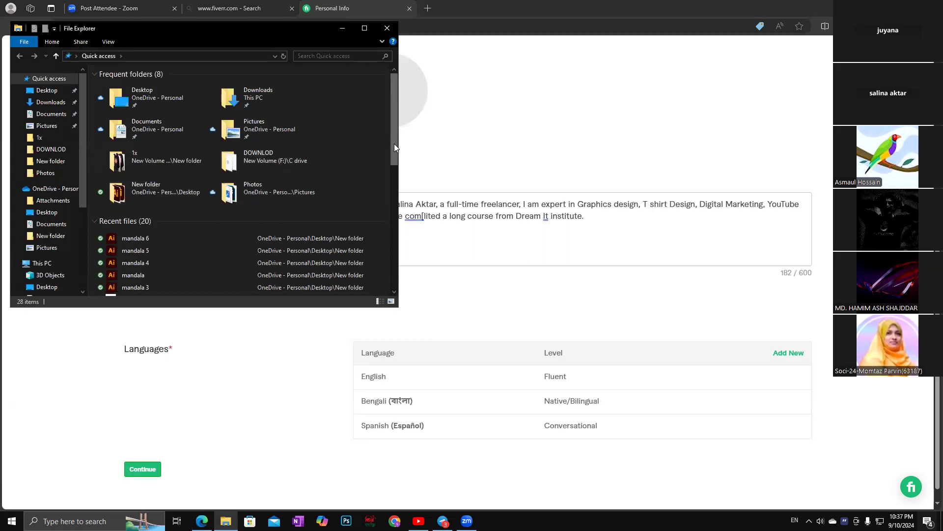
{"action": "left_click", "coordinate": [387, 28]}
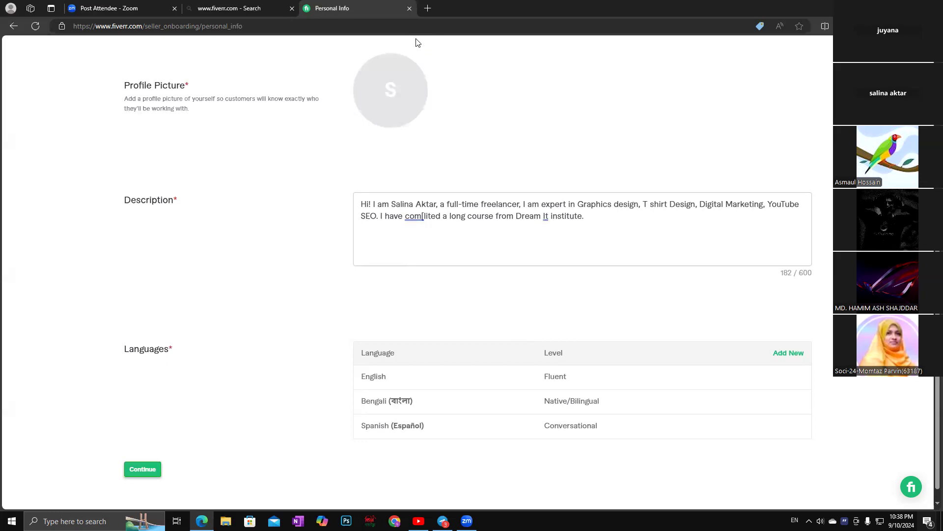
{"action": "left_click", "coordinate": [226, 521]}
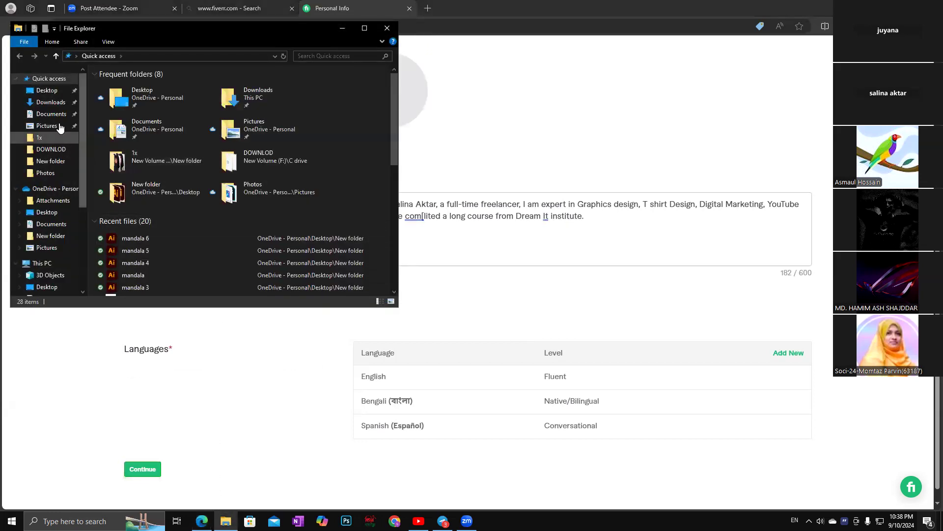
{"action": "left_click", "coordinate": [46, 173]}
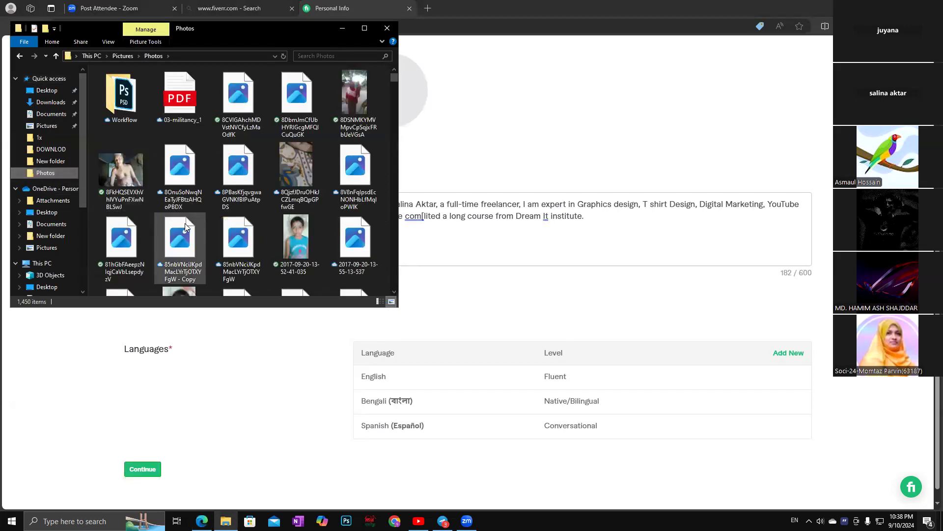
{"action": "scroll", "coordinate": [246, 227], "scroll_direction": "down", "scroll_amount": 5}
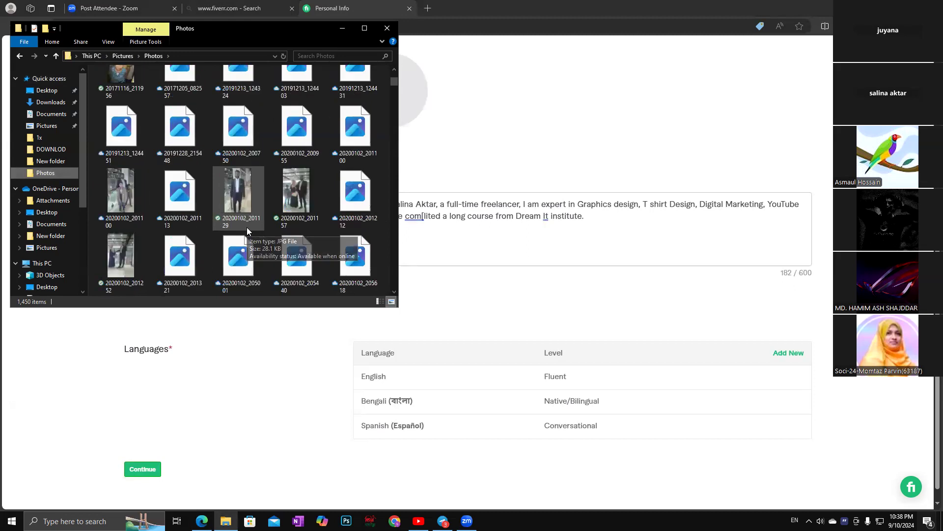
{"action": "scroll", "coordinate": [246, 225], "scroll_direction": "down", "scroll_amount": 5}
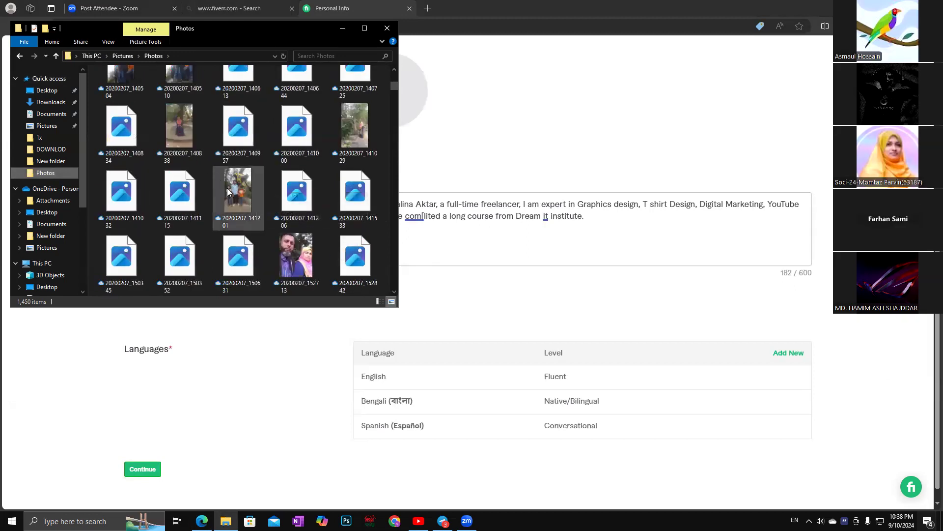
{"action": "scroll", "coordinate": [230, 196], "scroll_direction": "down", "scroll_amount": 3}
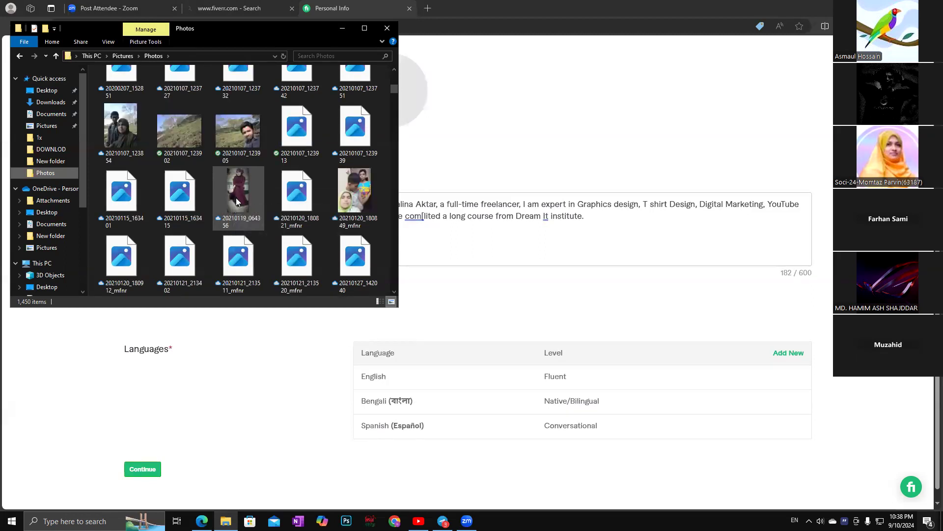
{"action": "scroll", "coordinate": [240, 201], "scroll_direction": "down", "scroll_amount": 2}
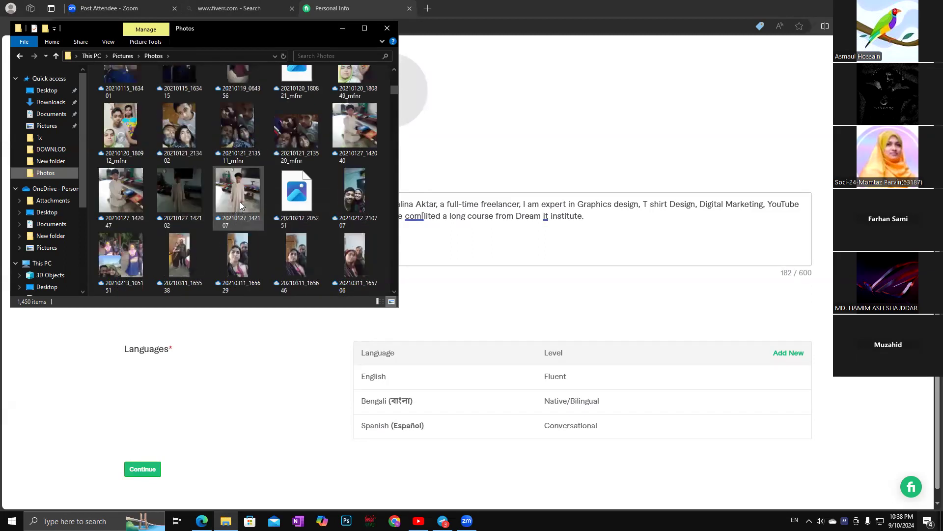
{"action": "scroll", "coordinate": [240, 201], "scroll_direction": "down", "scroll_amount": 2}
{"action": "scroll", "coordinate": [240, 205], "scroll_direction": "down", "scroll_amount": 2}
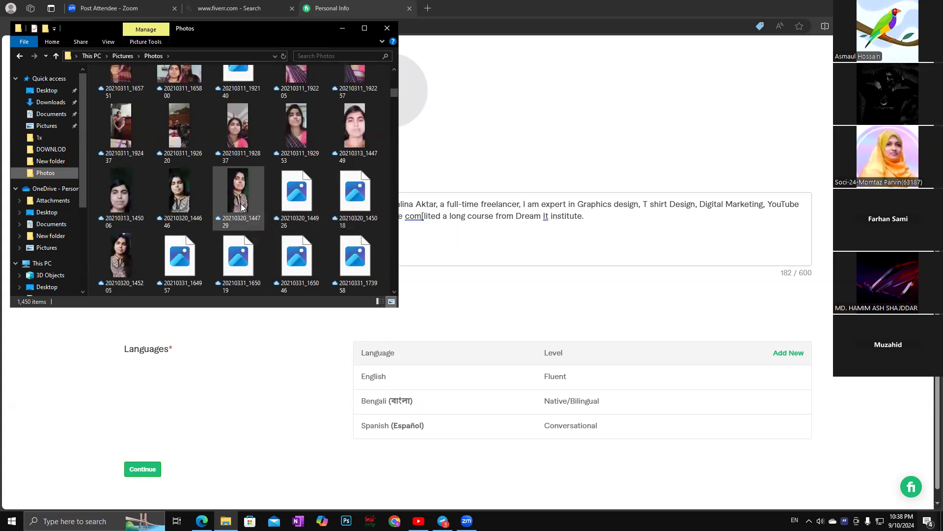
{"action": "scroll", "coordinate": [241, 206], "scroll_direction": "down", "scroll_amount": 2}
{"action": "scroll", "coordinate": [241, 206], "scroll_direction": "down", "scroll_amount": 2}
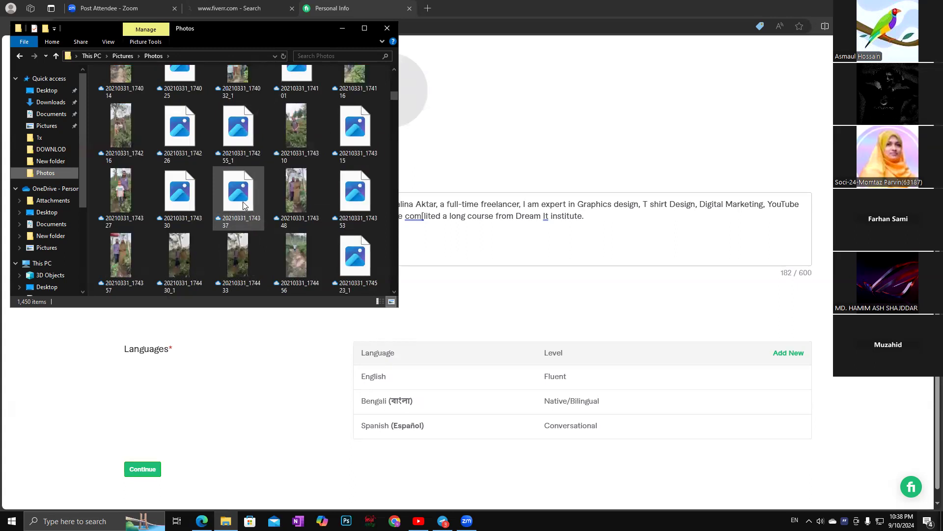
{"action": "scroll", "coordinate": [244, 205], "scroll_direction": "down", "scroll_amount": 2}
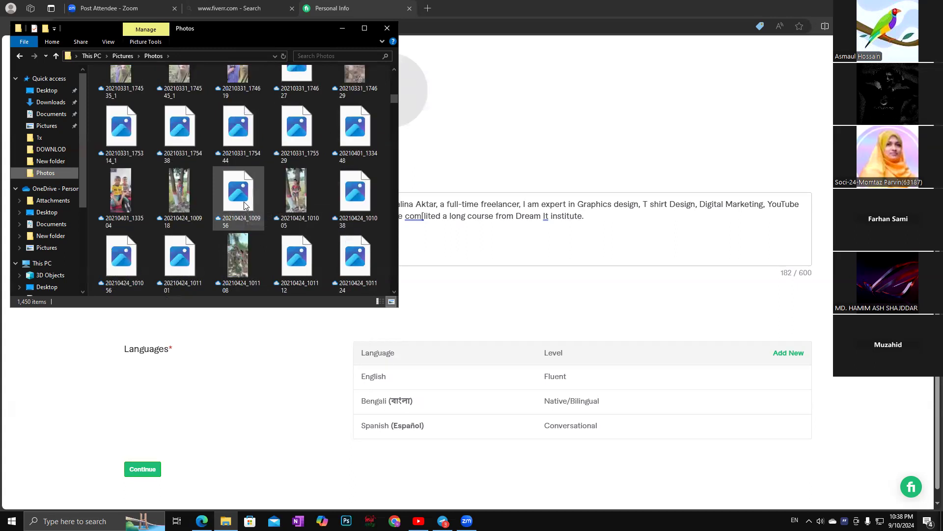
{"action": "scroll", "coordinate": [246, 208], "scroll_direction": "down", "scroll_amount": 4}
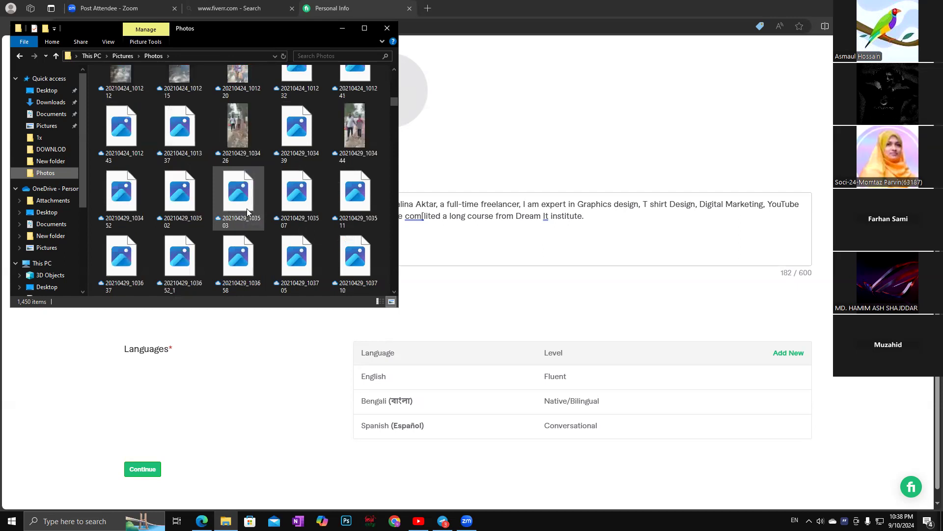
{"action": "scroll", "coordinate": [246, 208], "scroll_direction": "down", "scroll_amount": 6}
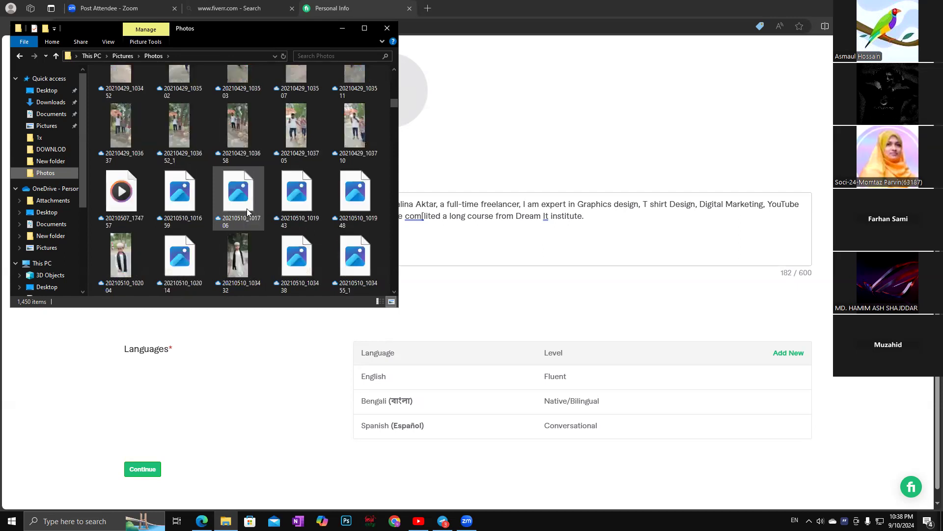
{"action": "scroll", "coordinate": [247, 208], "scroll_direction": "down", "scroll_amount": 2}
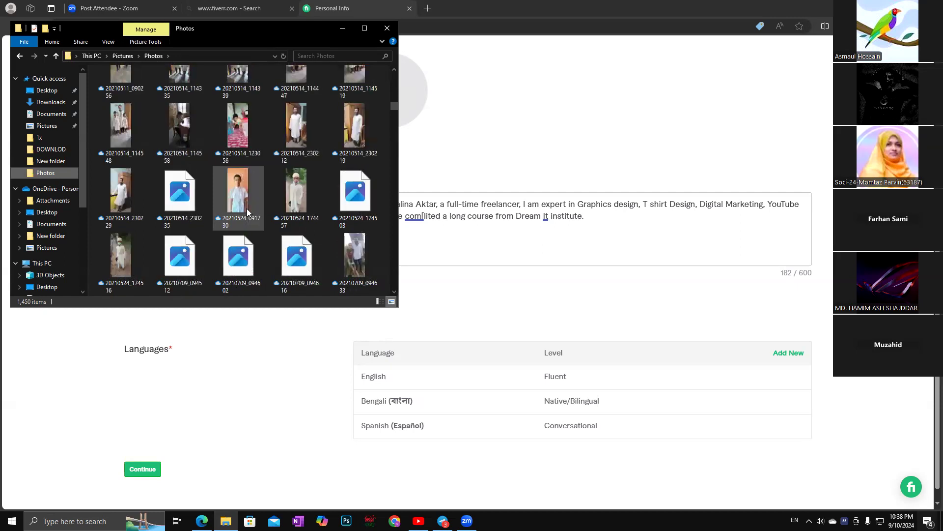
{"action": "scroll", "coordinate": [248, 211], "scroll_direction": "down", "scroll_amount": 5}
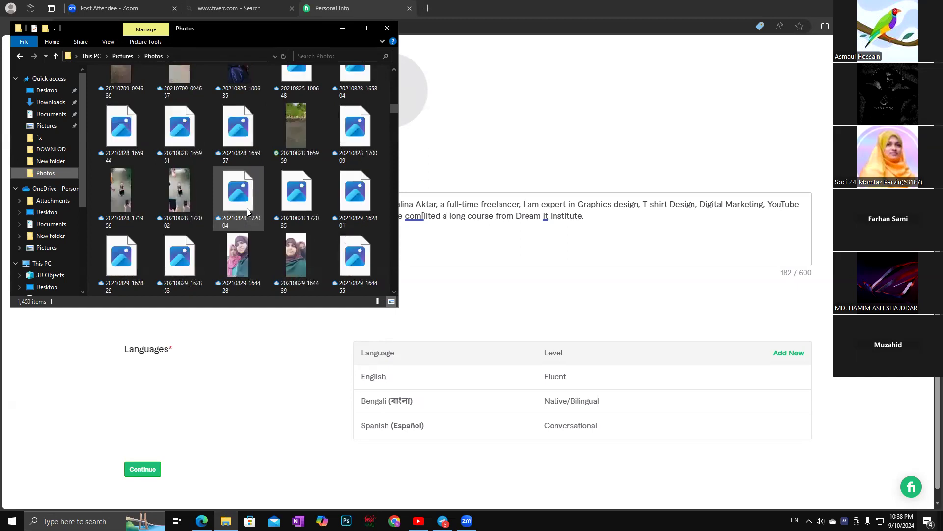
{"action": "scroll", "coordinate": [247, 211], "scroll_direction": "down", "scroll_amount": 4}
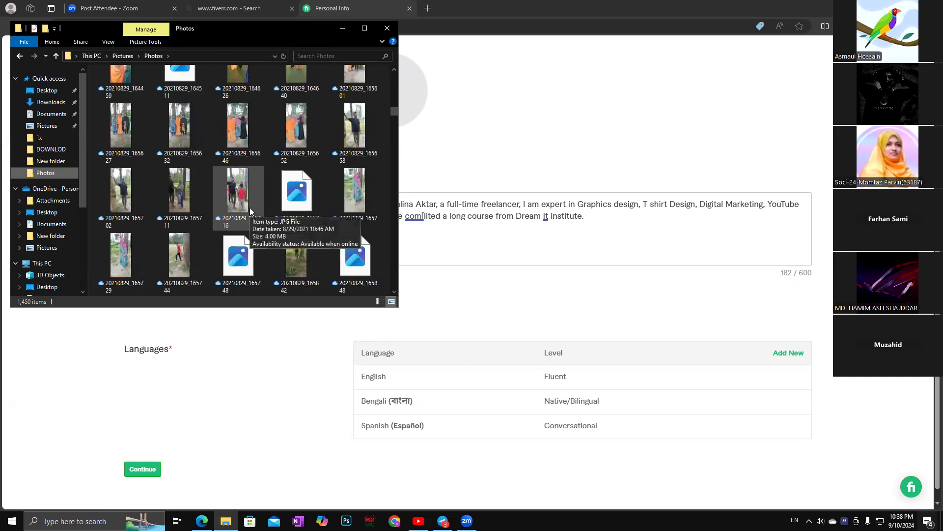
{"action": "scroll", "coordinate": [249, 211], "scroll_direction": "down", "scroll_amount": 2}
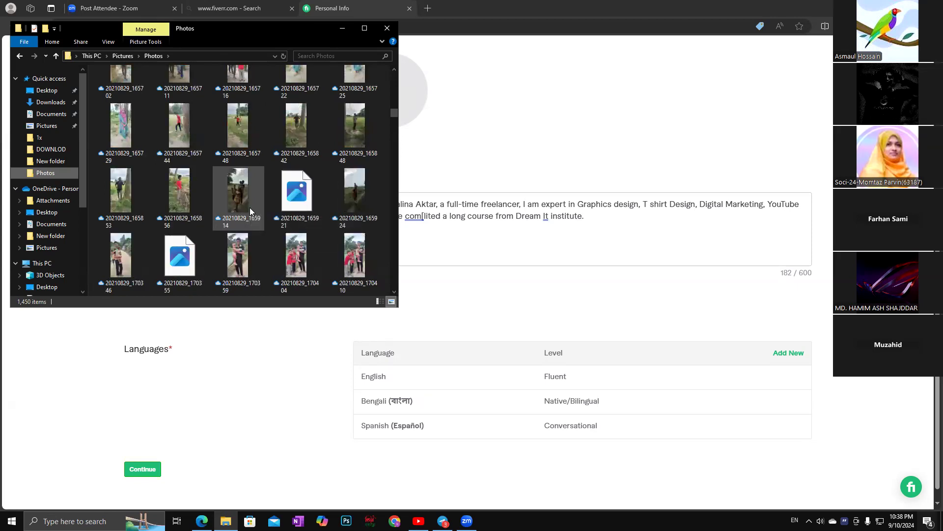
{"action": "scroll", "coordinate": [250, 212], "scroll_direction": "down", "scroll_amount": 2}
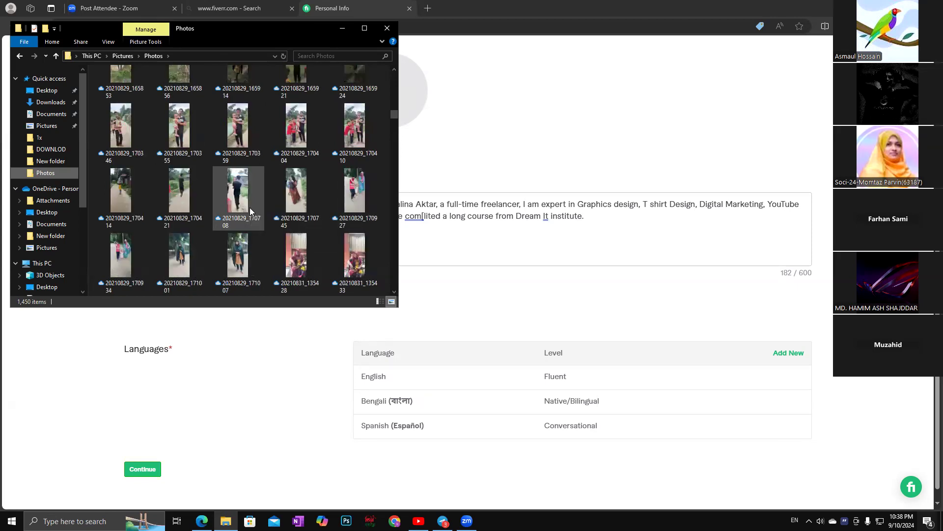
{"action": "scroll", "coordinate": [250, 211], "scroll_direction": "down", "scroll_amount": 4}
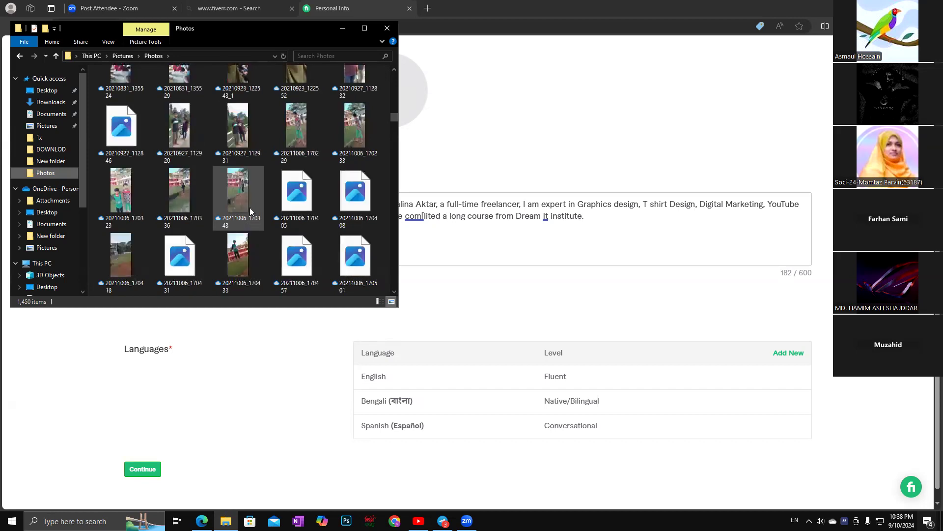
{"action": "scroll", "coordinate": [250, 211], "scroll_direction": "down", "scroll_amount": 4}
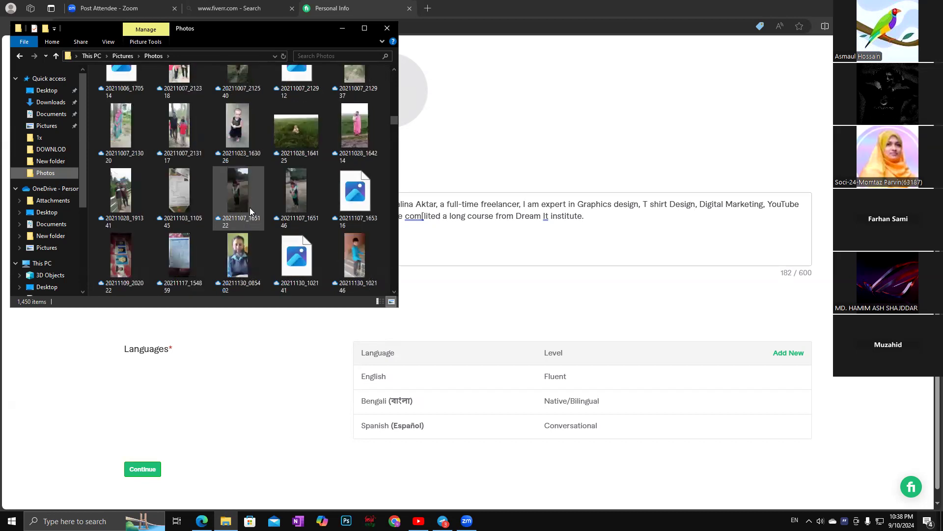
{"action": "scroll", "coordinate": [250, 211], "scroll_direction": "down", "scroll_amount": 4}
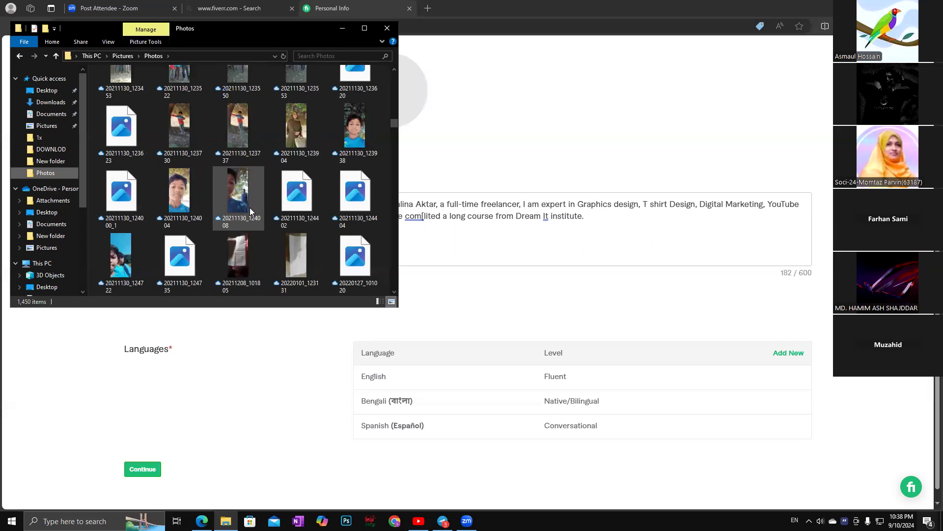
{"action": "scroll", "coordinate": [249, 211], "scroll_direction": "down", "scroll_amount": 4}
{"action": "scroll", "coordinate": [250, 211], "scroll_direction": "down", "scroll_amount": 5}
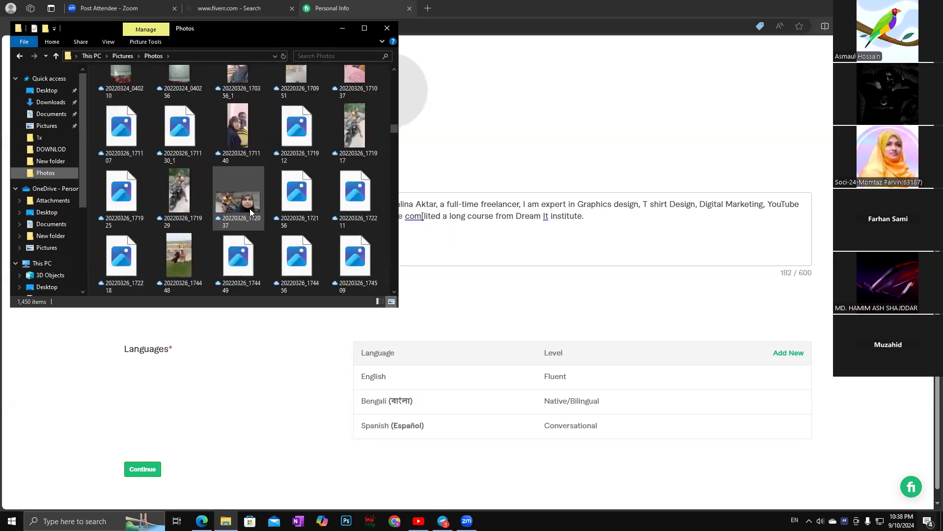
{"action": "scroll", "coordinate": [250, 213], "scroll_direction": "down", "scroll_amount": 2}
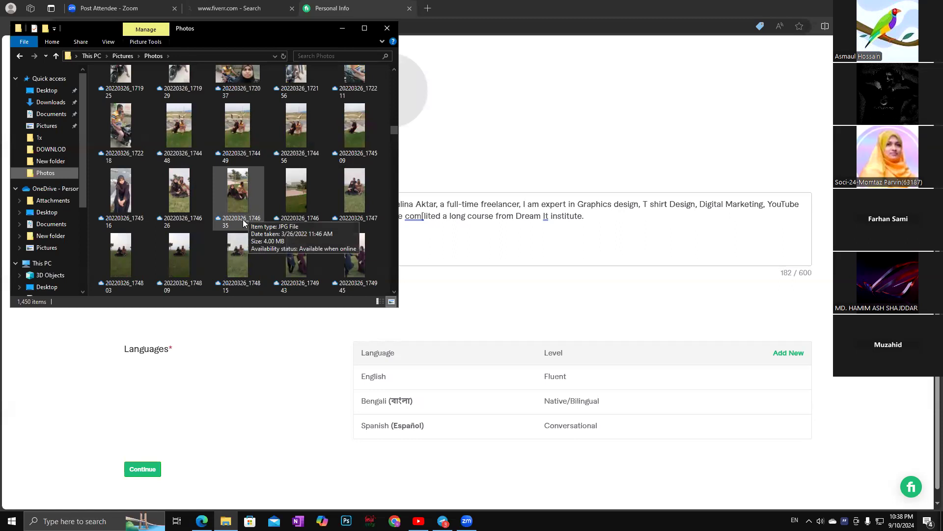
{"action": "scroll", "coordinate": [237, 208], "scroll_direction": "down", "scroll_amount": 2}
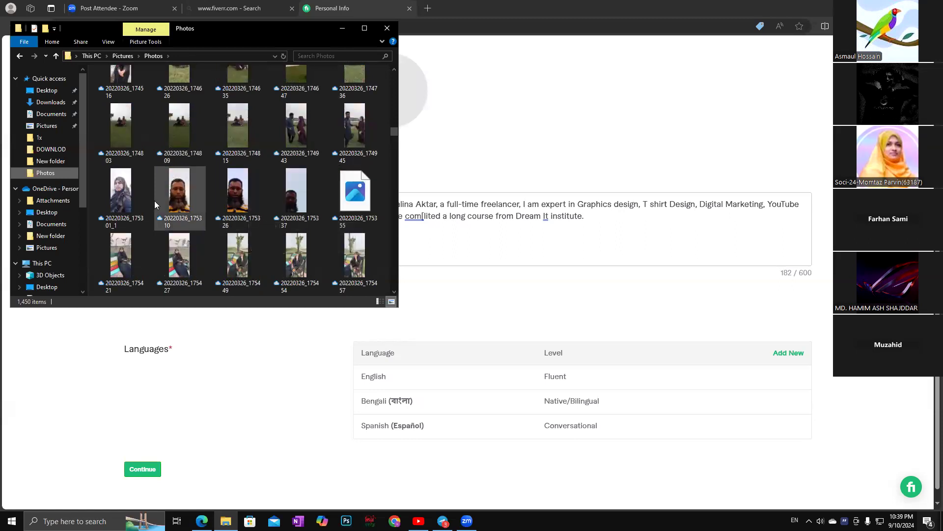
Preview 20220326_175301_1 in Photos, close it and File Explorer, then click the profile avatar.
{"action": "double_click", "coordinate": [118, 199]}
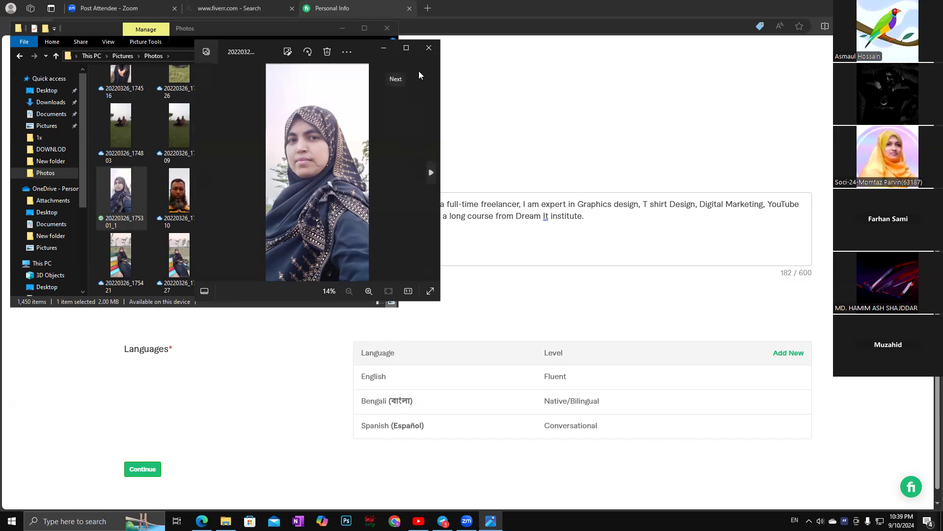
{"action": "left_click", "coordinate": [429, 47]}
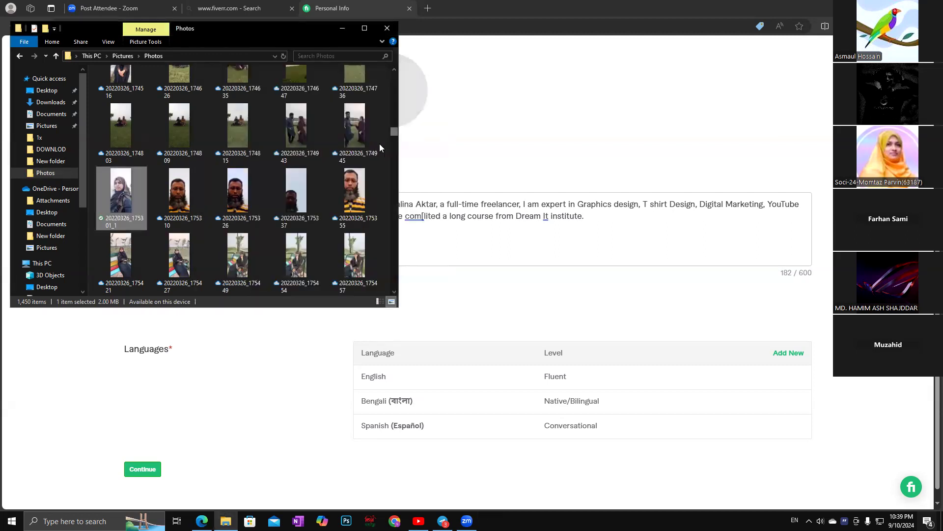
{"action": "left_click", "coordinate": [388, 28]}
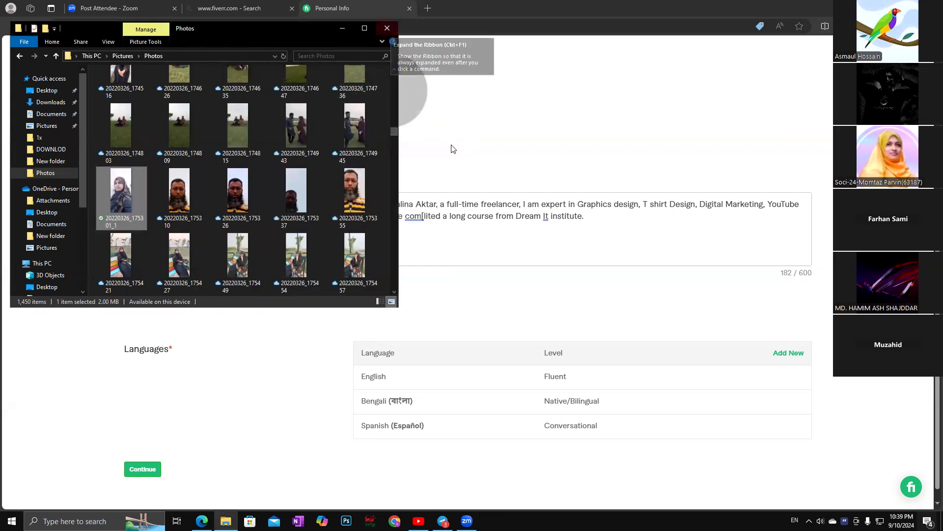
{"action": "left_click", "coordinate": [399, 116]}
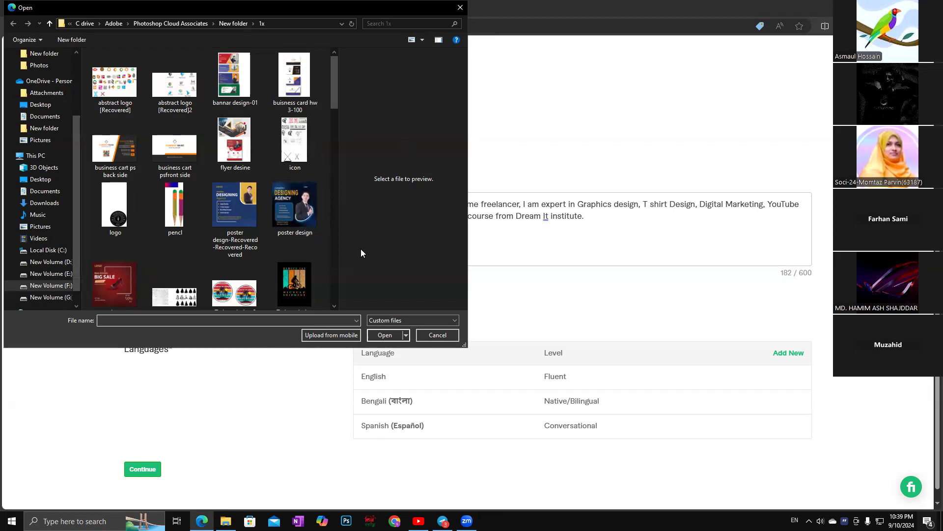
Navigate the Open dialog to Pictures > Photos and scroll through the dated JPG photos.
{"action": "scroll", "coordinate": [118, 196], "scroll_direction": "down", "scroll_amount": 1}
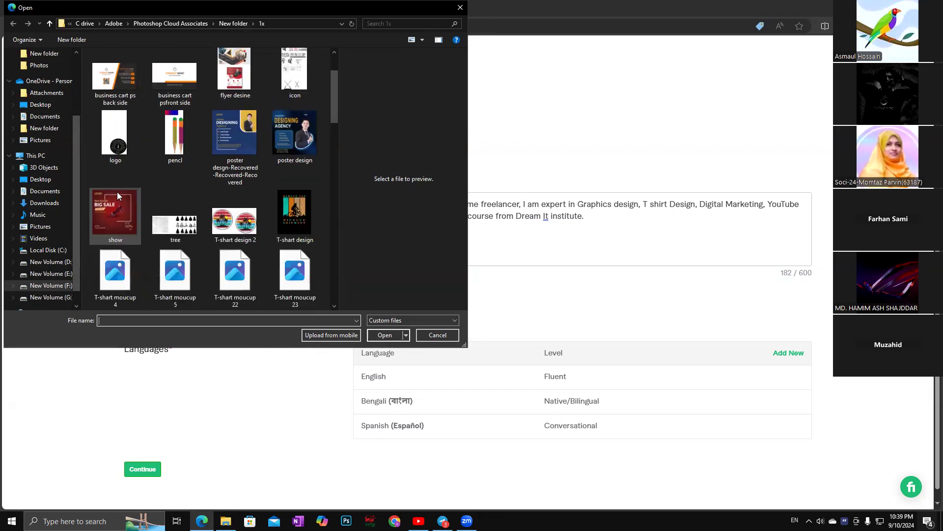
{"action": "left_click", "coordinate": [40, 227]}
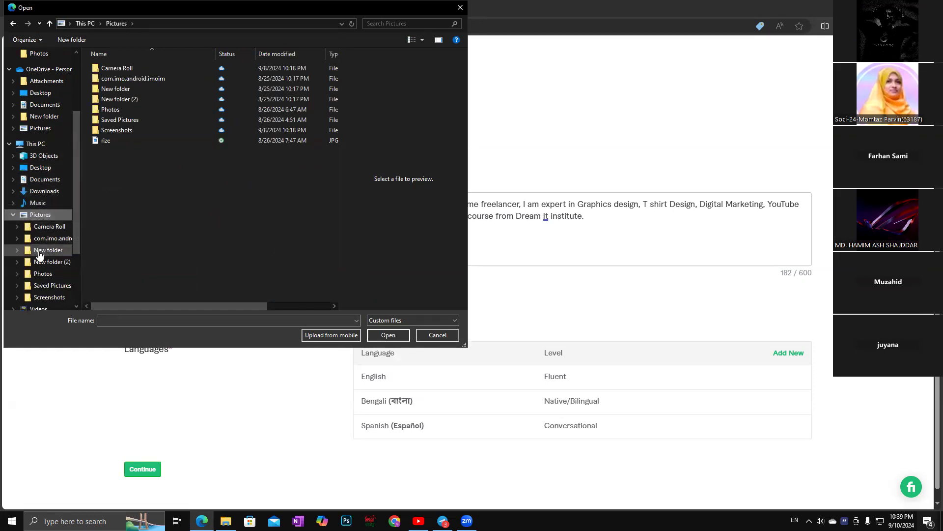
{"action": "left_click", "coordinate": [43, 276]}
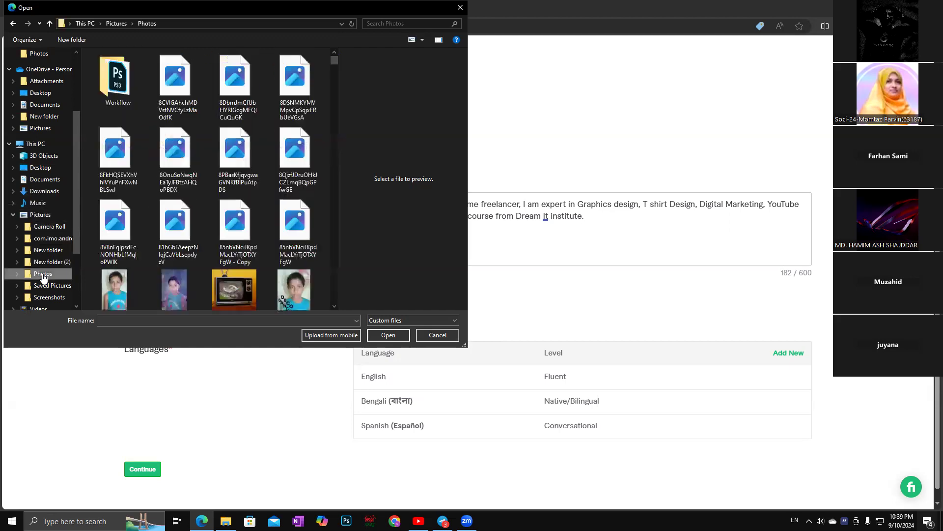
{"action": "scroll", "coordinate": [186, 238], "scroll_direction": "down", "scroll_amount": 2}
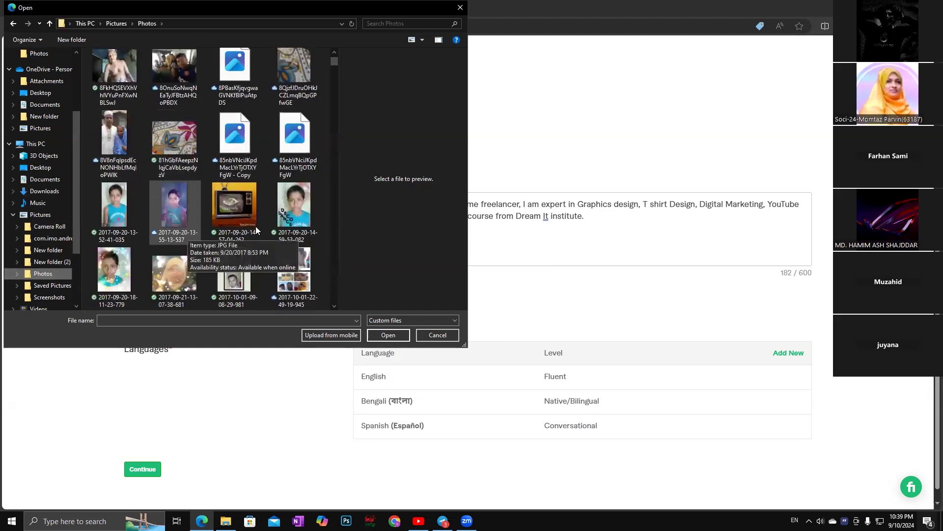
{"action": "scroll", "coordinate": [196, 192], "scroll_direction": "down", "scroll_amount": 5}
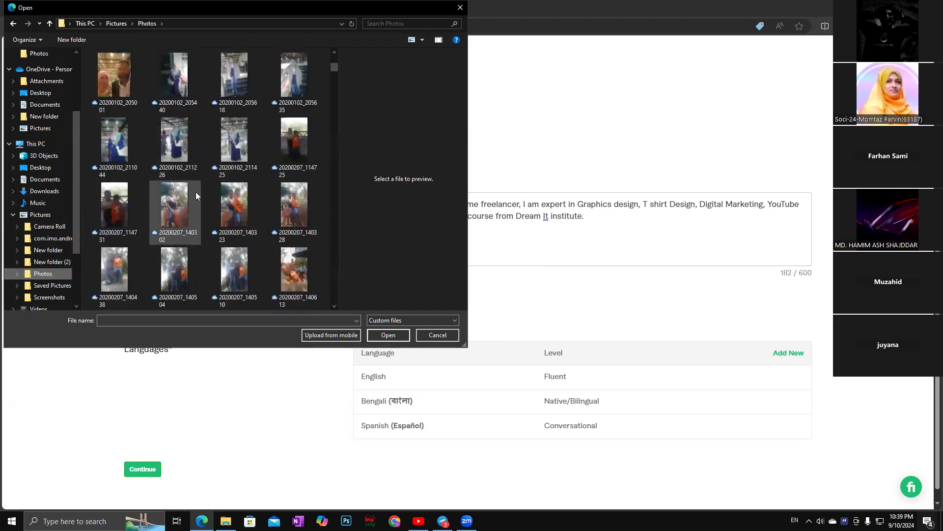
{"action": "scroll", "coordinate": [198, 197], "scroll_direction": "down", "scroll_amount": 3}
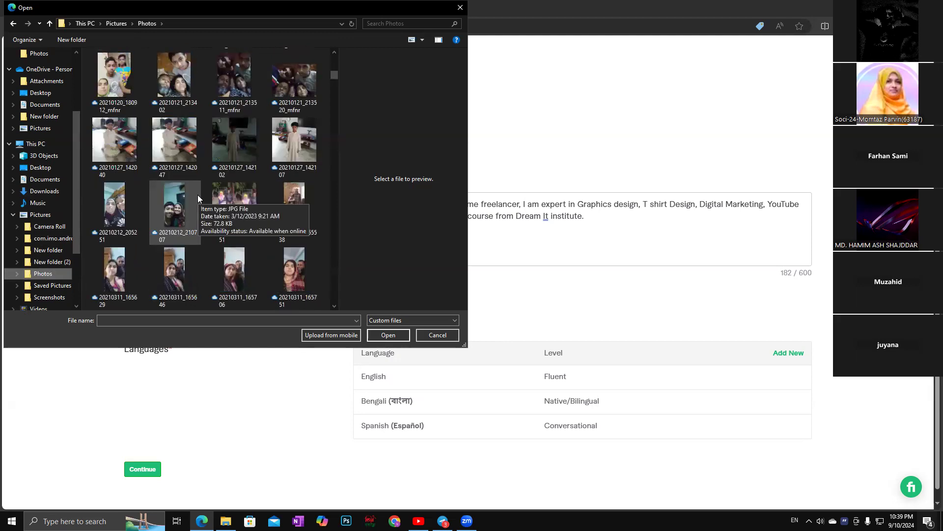
{"action": "scroll", "coordinate": [211, 195], "scroll_direction": "down", "scroll_amount": 3}
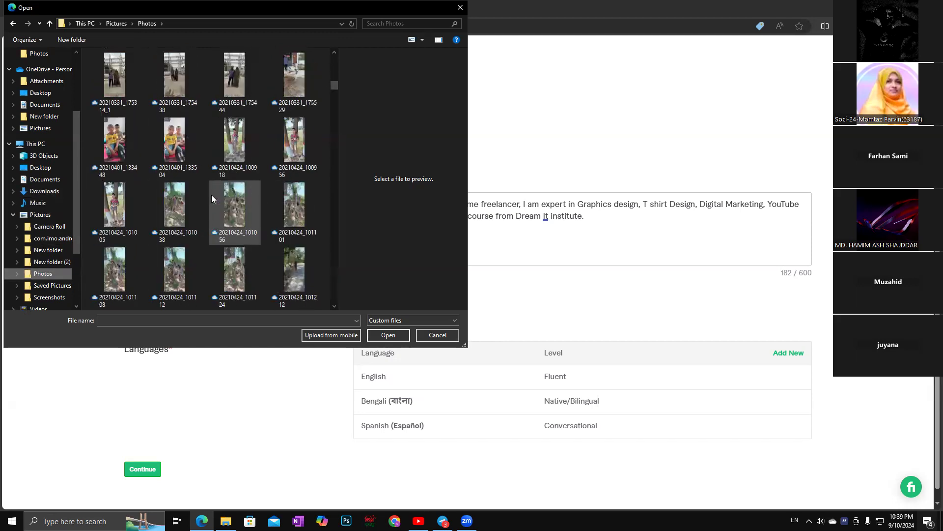
{"action": "scroll", "coordinate": [211, 195], "scroll_direction": "down", "scroll_amount": 3}
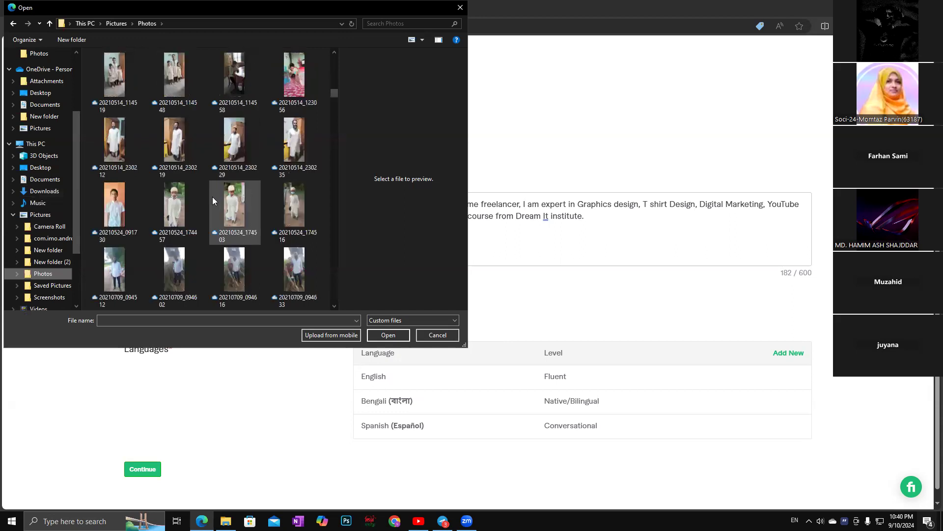
{"action": "scroll", "coordinate": [213, 197], "scroll_direction": "down", "scroll_amount": 3}
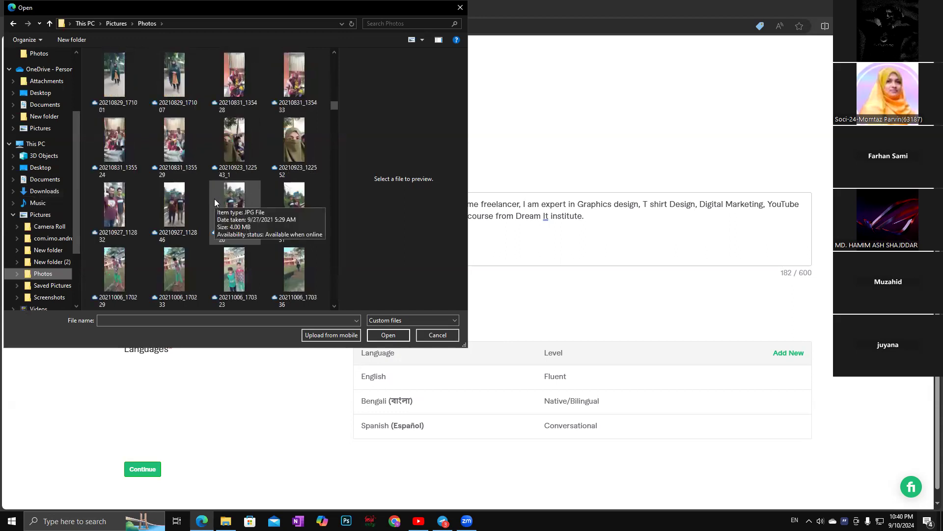
{"action": "scroll", "coordinate": [238, 196], "scroll_direction": "down", "scroll_amount": 3}
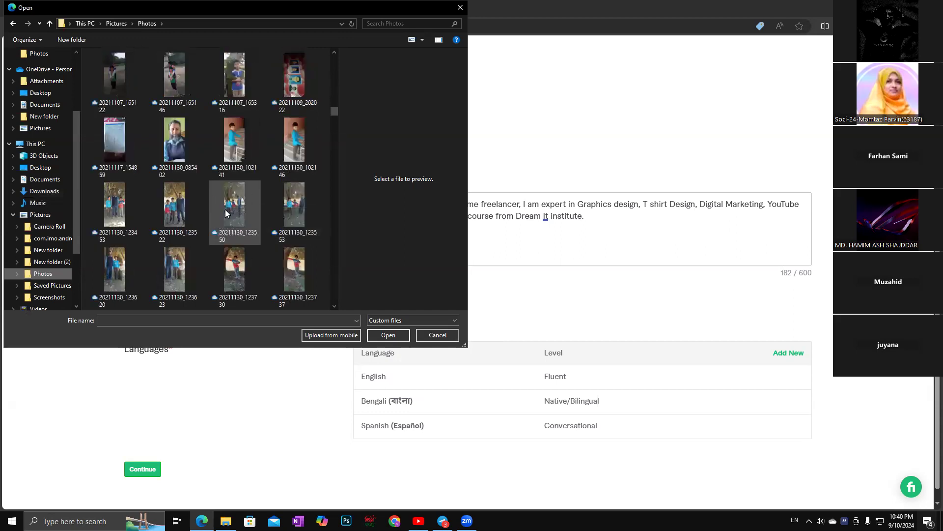
{"action": "scroll", "coordinate": [226, 209], "scroll_direction": "down", "scroll_amount": 3}
{"action": "scroll", "coordinate": [226, 210], "scroll_direction": "down", "scroll_amount": 3}
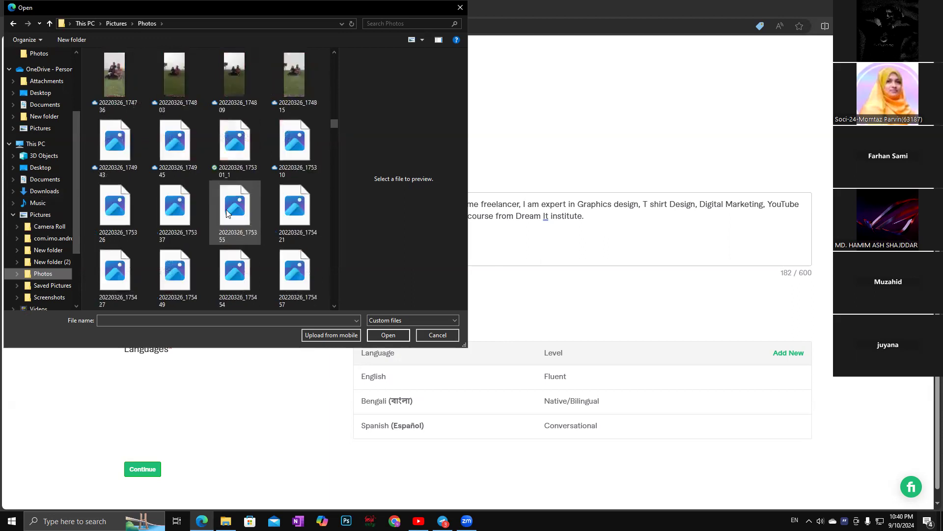
{"action": "scroll", "coordinate": [236, 216], "scroll_direction": "down", "scroll_amount": 5}
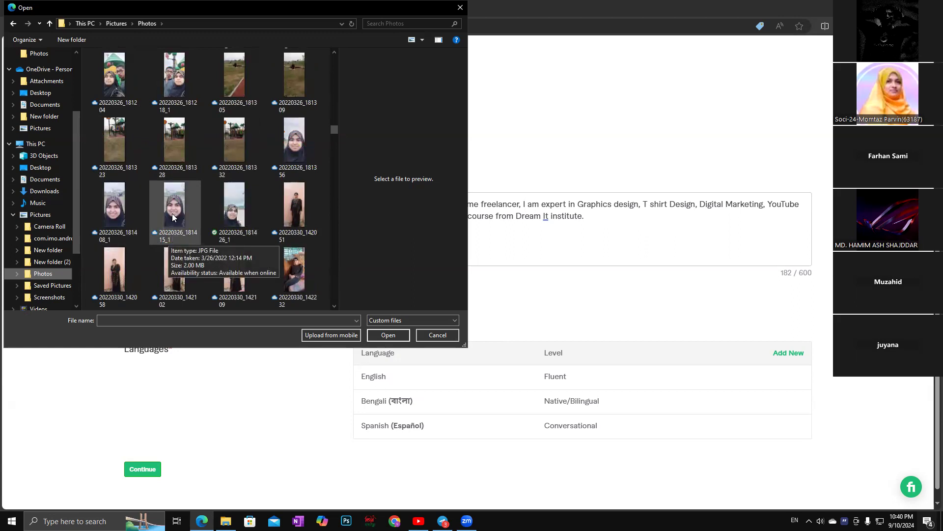
Upload 20220326_181426_1 from the Open dialog as the Fiverr profile picture.
{"action": "double_click", "coordinate": [233, 209]}
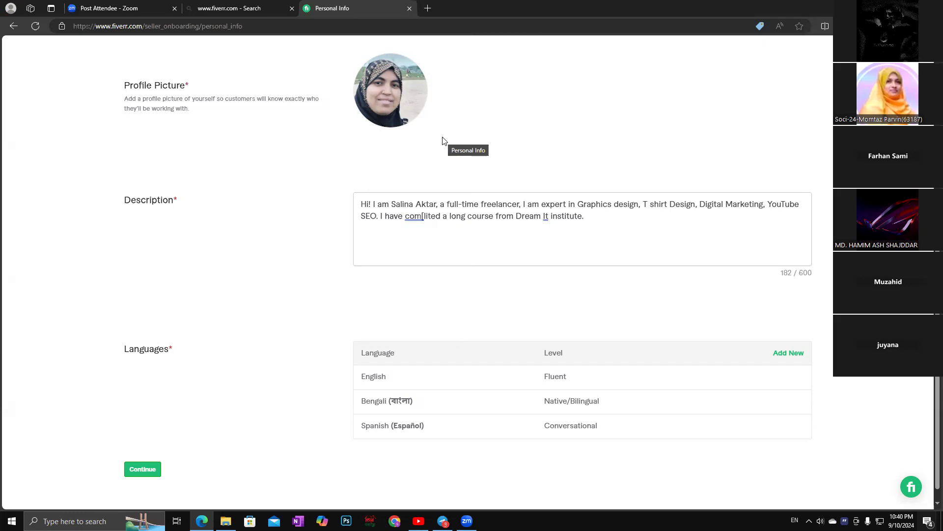
Continue from Personal Info to the Professional Info page and bring up the occupation list.
{"action": "left_click", "coordinate": [142, 469]}
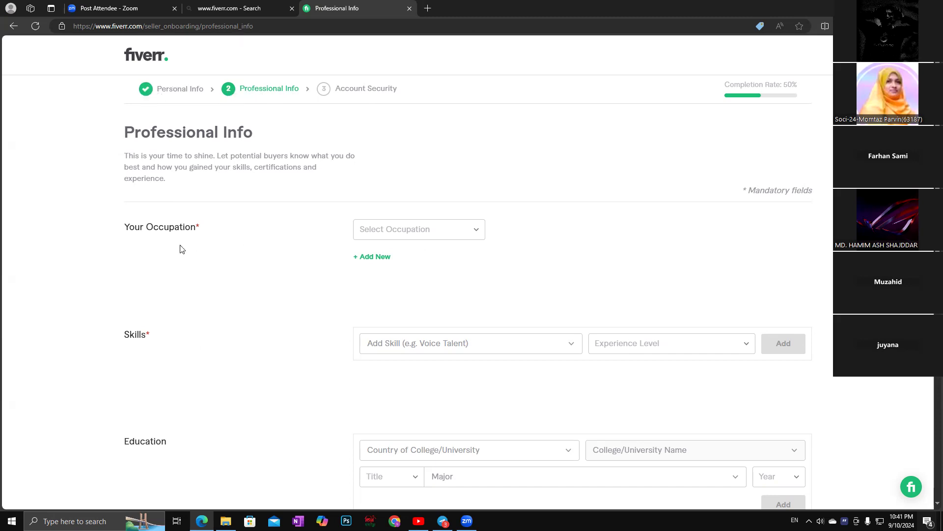
{"action": "left_click", "coordinate": [474, 231]}
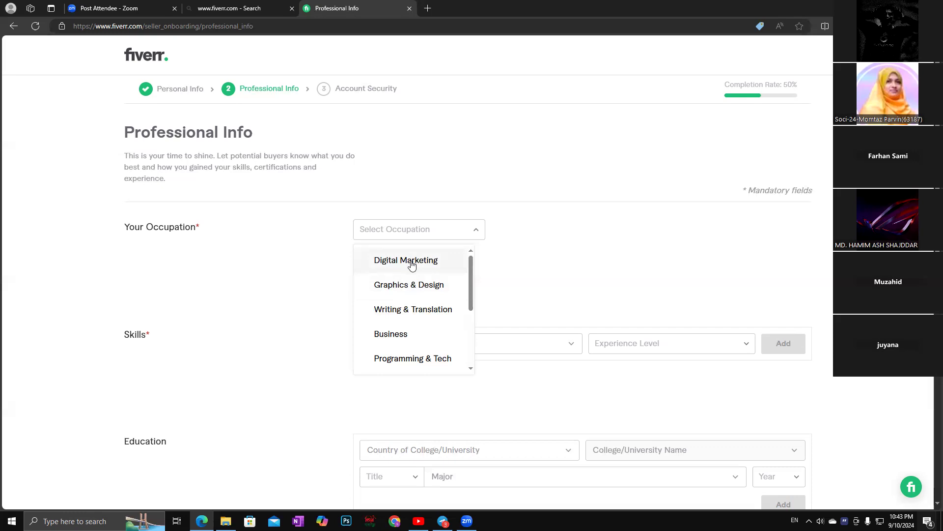
Choose Digital Marketing as the occupation and look over its listed skills.
{"action": "left_click", "coordinate": [410, 262]}
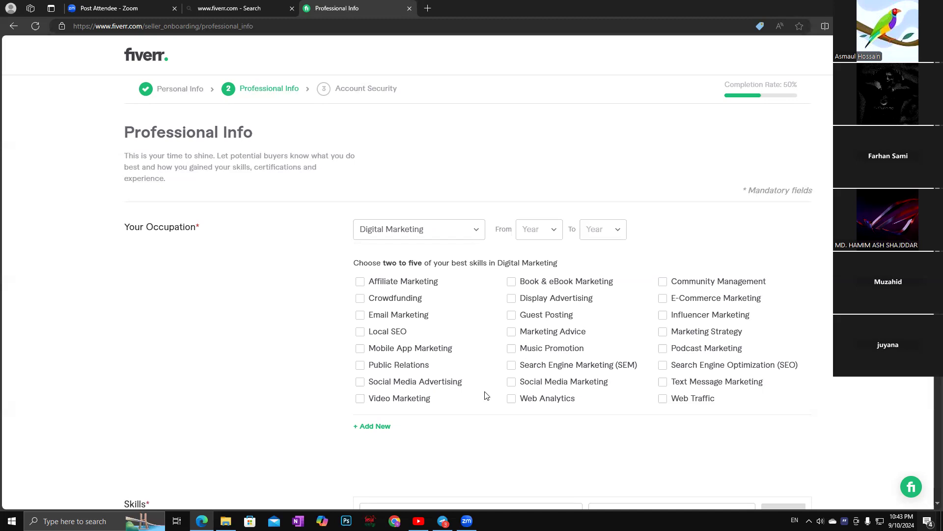
{"action": "scroll", "coordinate": [485, 393], "scroll_direction": "down", "scroll_amount": 3}
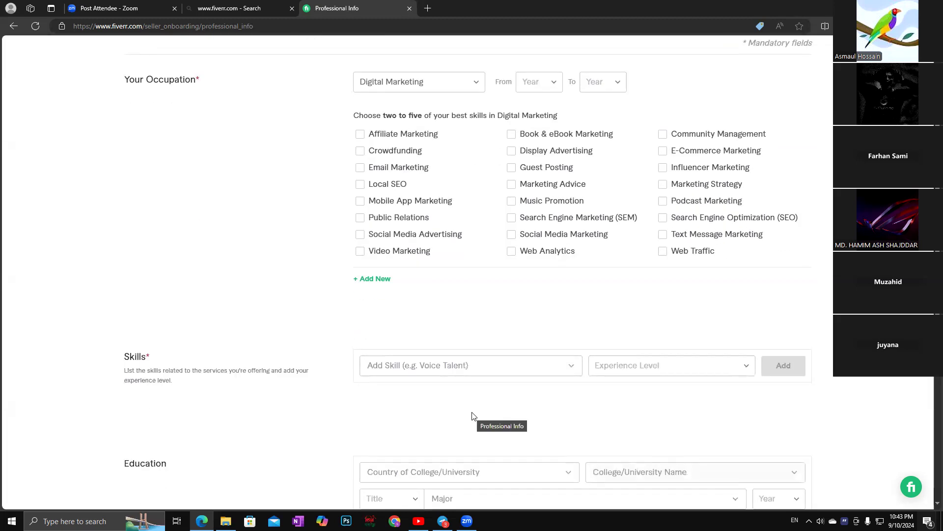
{"action": "scroll", "coordinate": [488, 338], "scroll_direction": "up", "scroll_amount": 2}
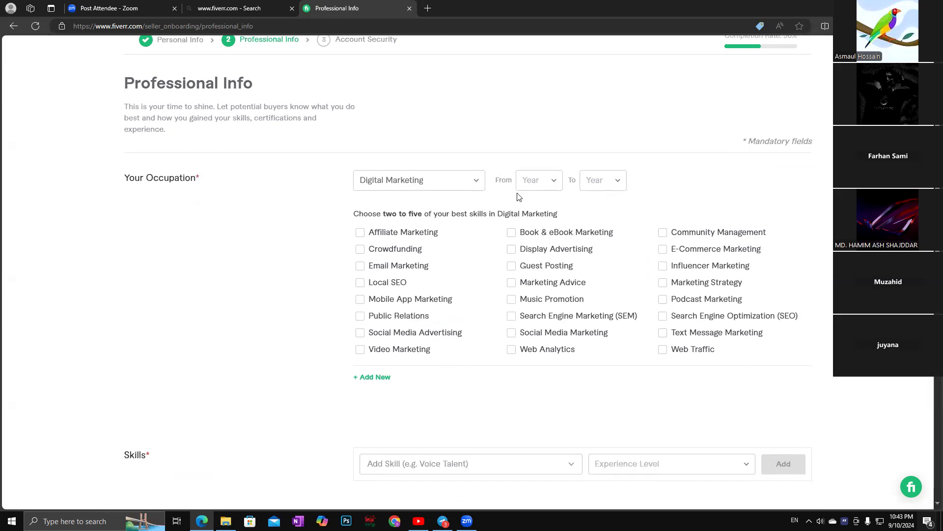
Switch the occupation to Graphics & Design and tick T-Shirts, Business Cards, Fashion and Book Design.
{"action": "left_click", "coordinate": [473, 182]}
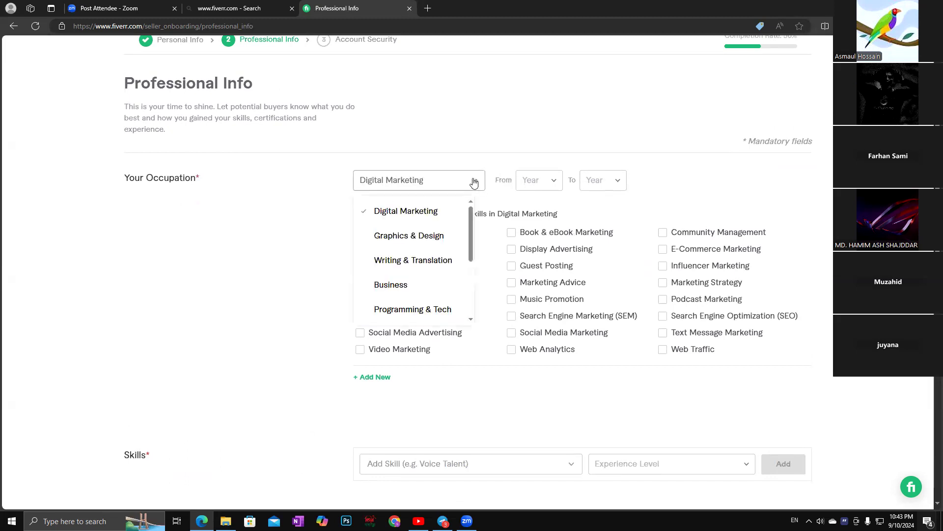
{"action": "left_click", "coordinate": [407, 236]}
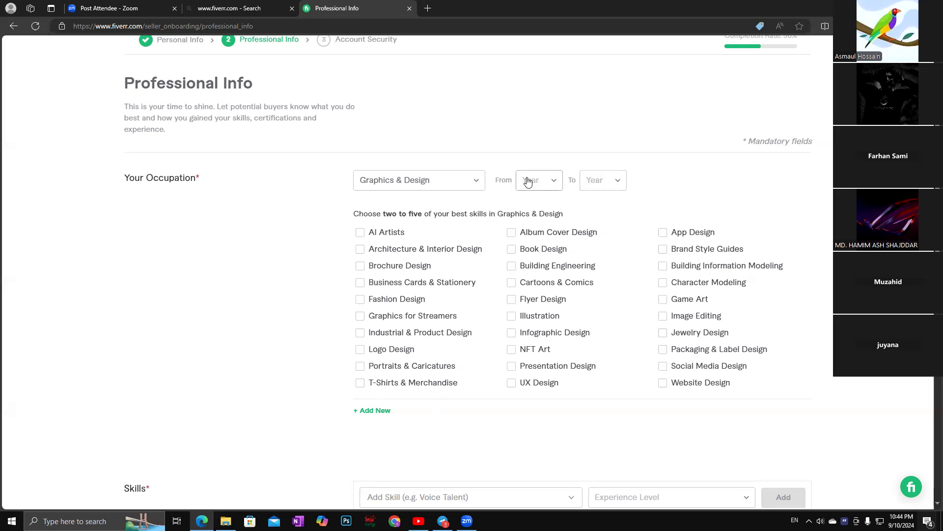
{"action": "left_click", "coordinate": [359, 383]}
{"action": "left_click", "coordinate": [364, 283]}
{"action": "left_click", "coordinate": [358, 300]}
{"action": "left_click", "coordinate": [511, 250]}
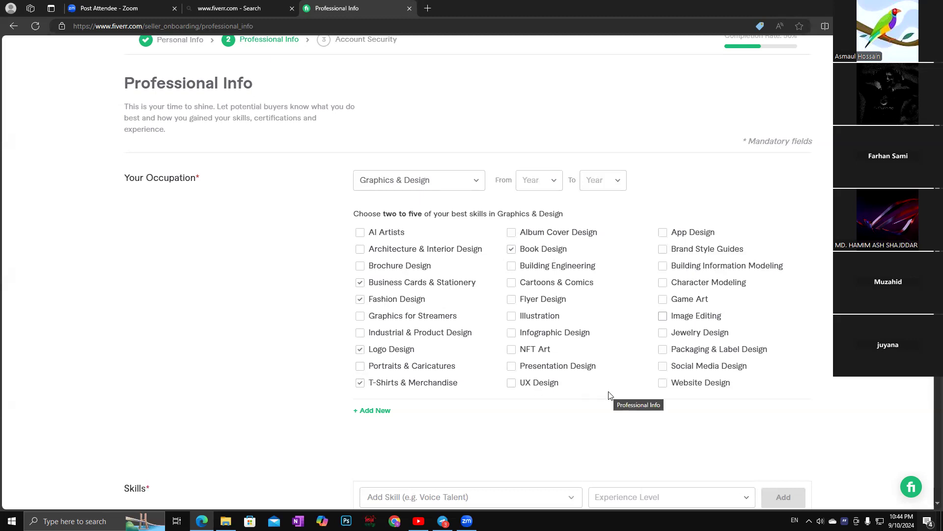
Set the Graphics & Design occupation years from 2018 to 2024.
{"action": "left_click", "coordinate": [551, 182]}
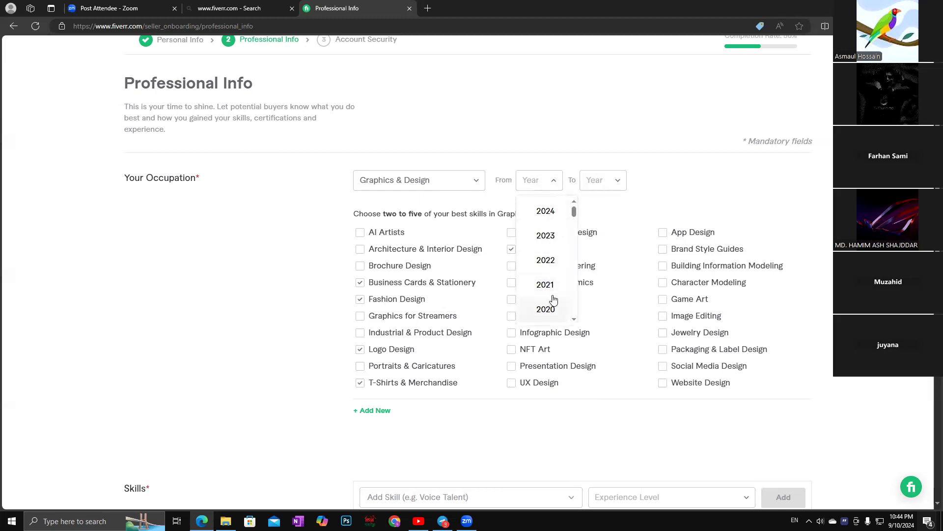
{"action": "scroll", "coordinate": [550, 261], "scroll_direction": "down", "scroll_amount": 3}
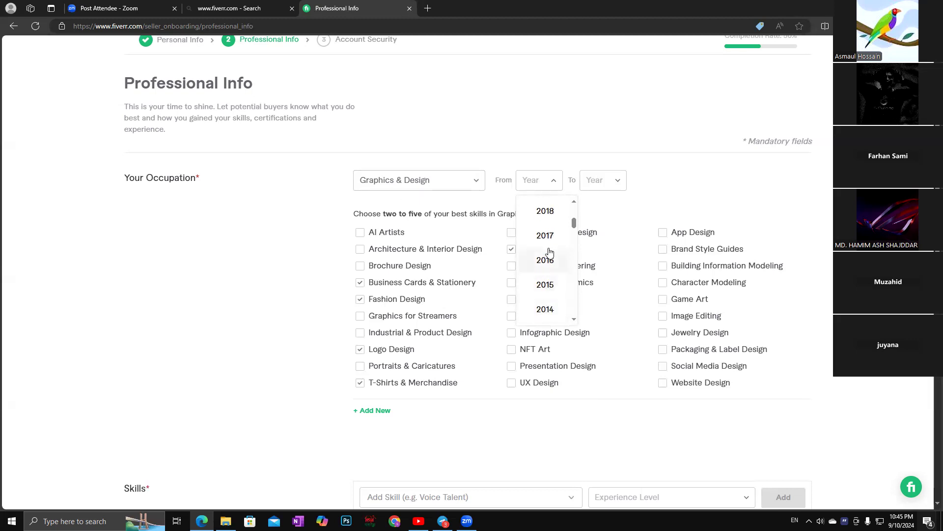
{"action": "left_click", "coordinate": [551, 211]}
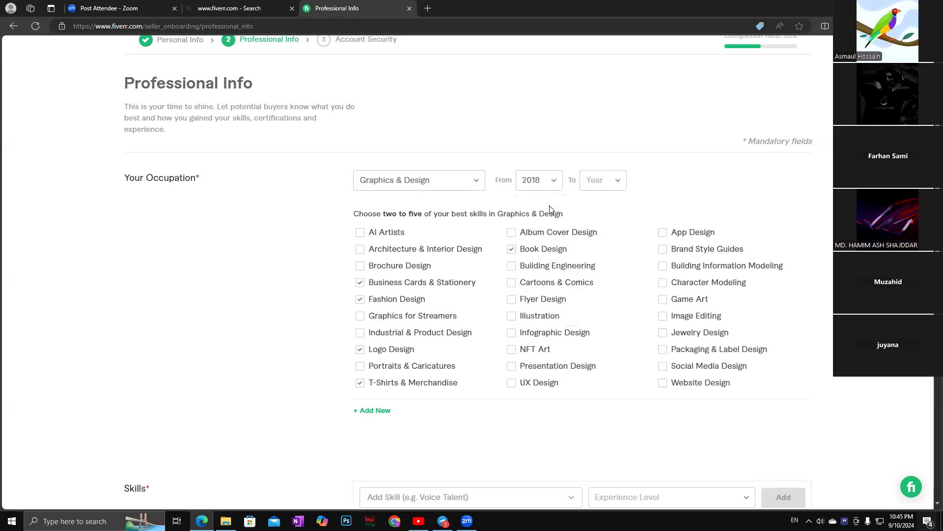
{"action": "left_click", "coordinate": [619, 183]}
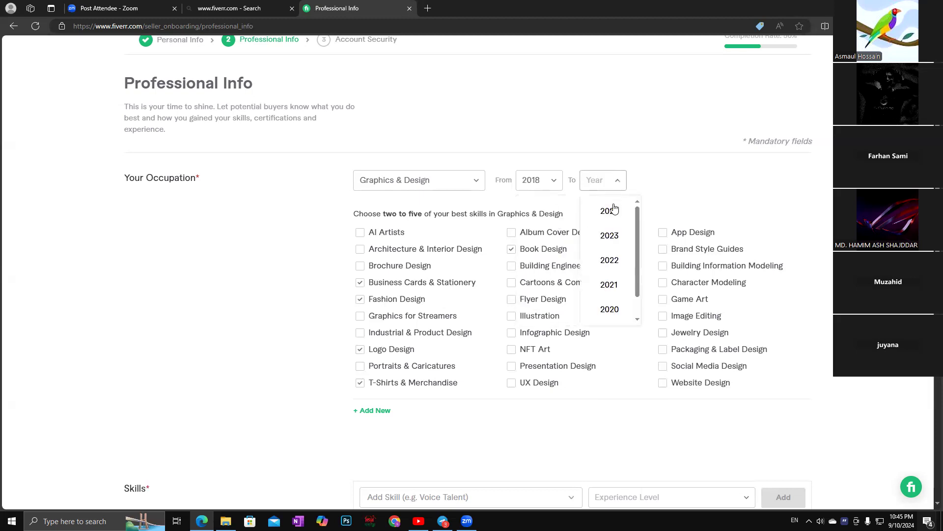
{"action": "left_click", "coordinate": [613, 210]}
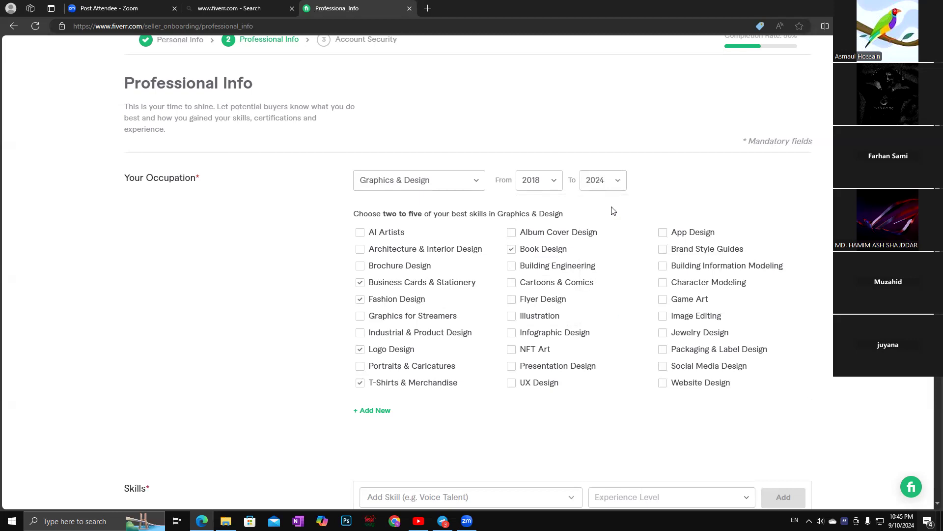
{"action": "scroll", "coordinate": [317, 317], "scroll_direction": "down", "scroll_amount": 4}
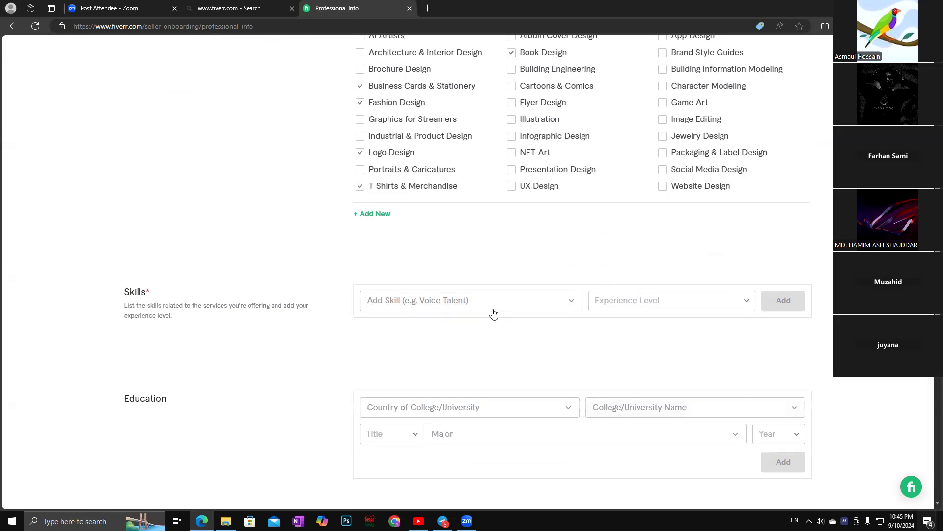
Try the skill search with 't shirt design' and discard the unmatched entry.
{"action": "left_click", "coordinate": [570, 300]}
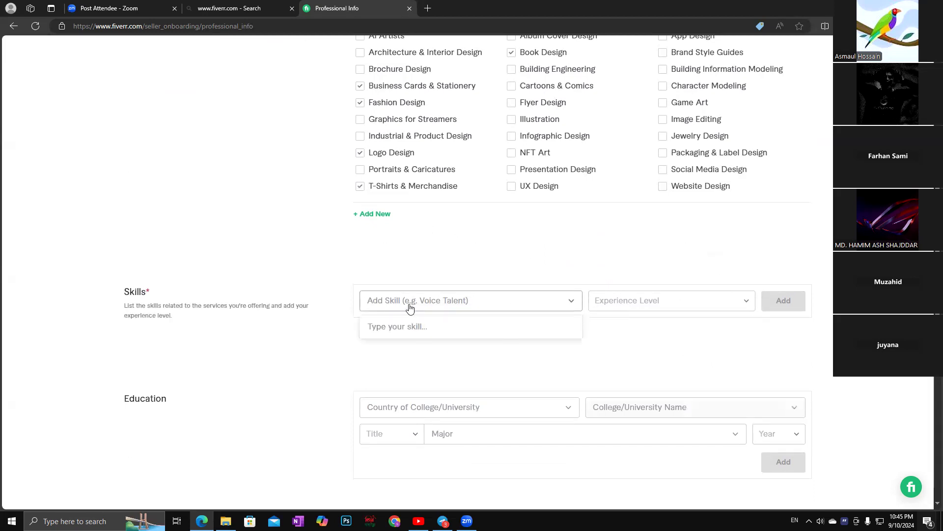
{"action": "type", "text": "t"}
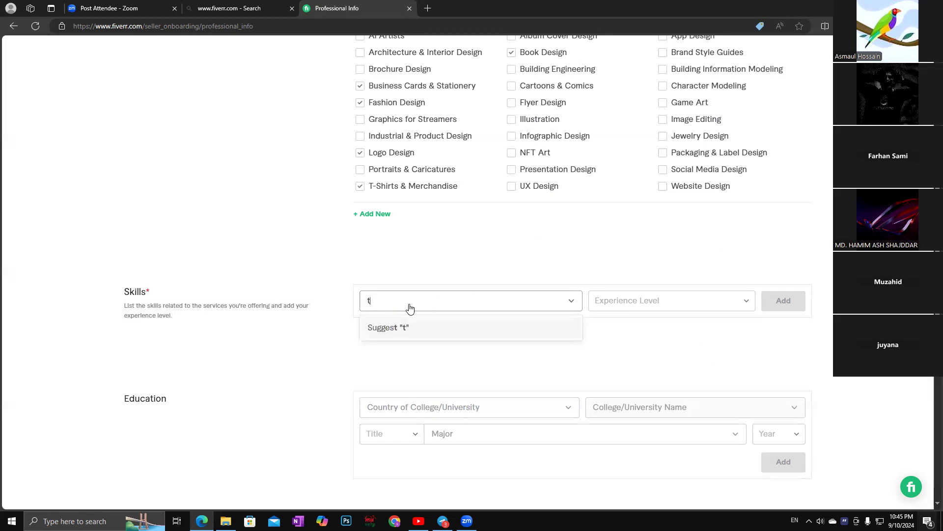
{"action": "type", "text": " shi"}
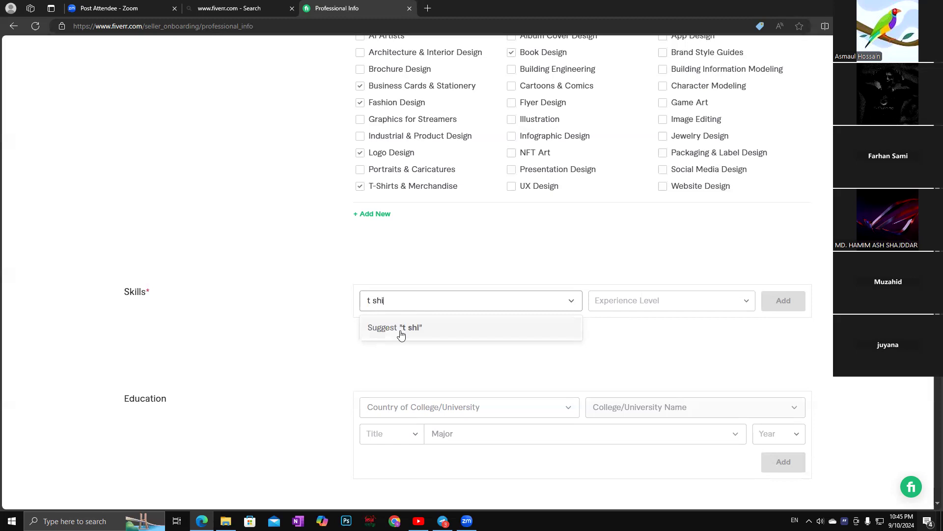
{"action": "type", "text": "rt design"}
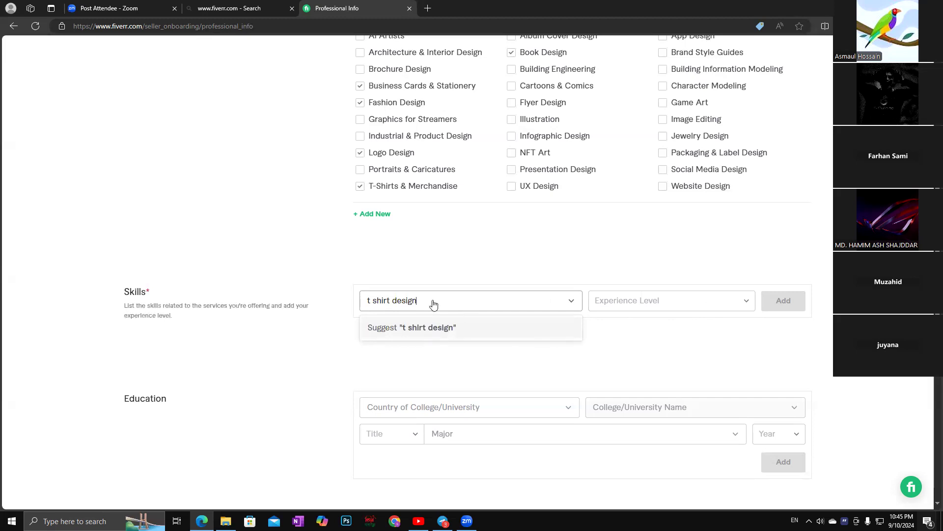
{"action": "left_click", "coordinate": [569, 300]}
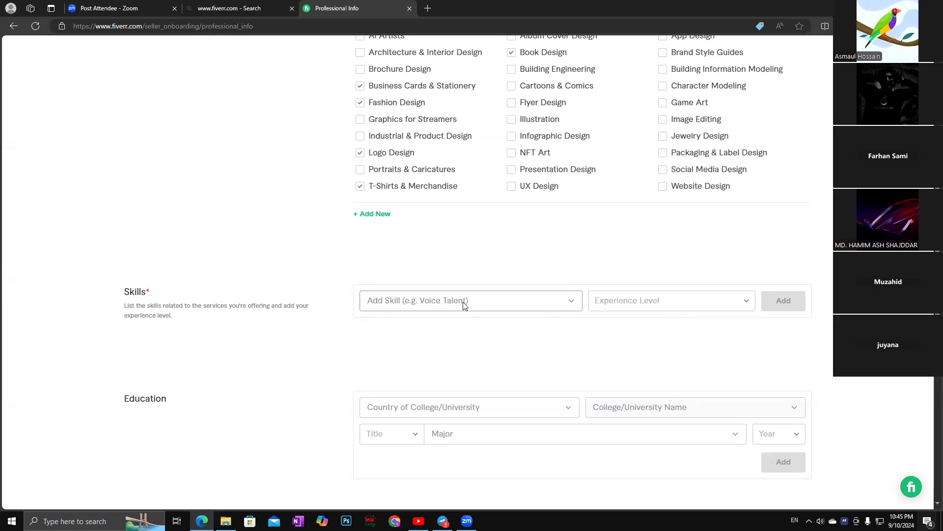
Add Logo design as an Expert-level skill and start a new skill row.
{"action": "left_click", "coordinate": [571, 301]}
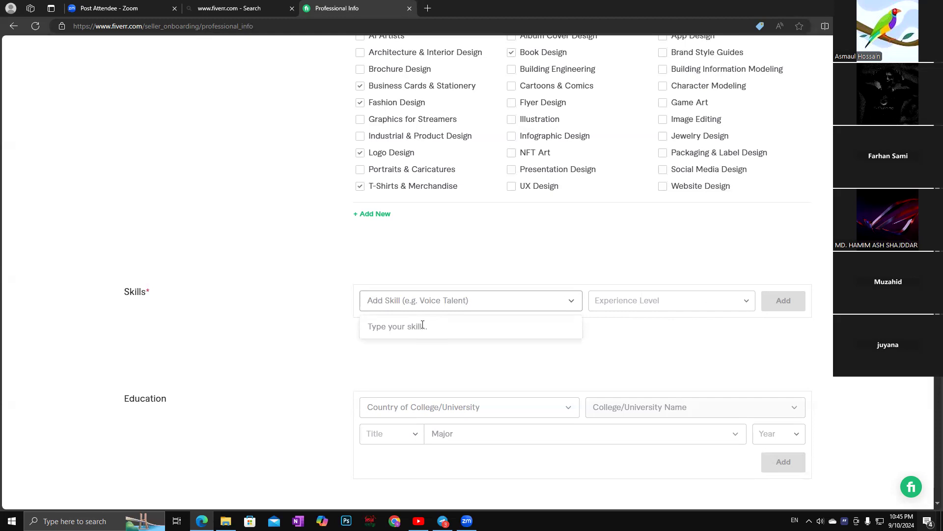
{"action": "type", "text": "logo"}
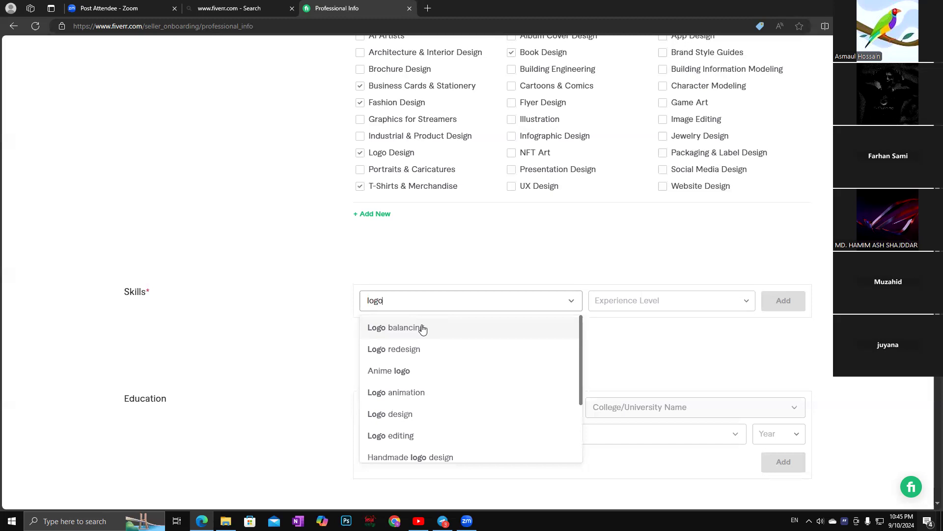
{"action": "left_click", "coordinate": [389, 415]}
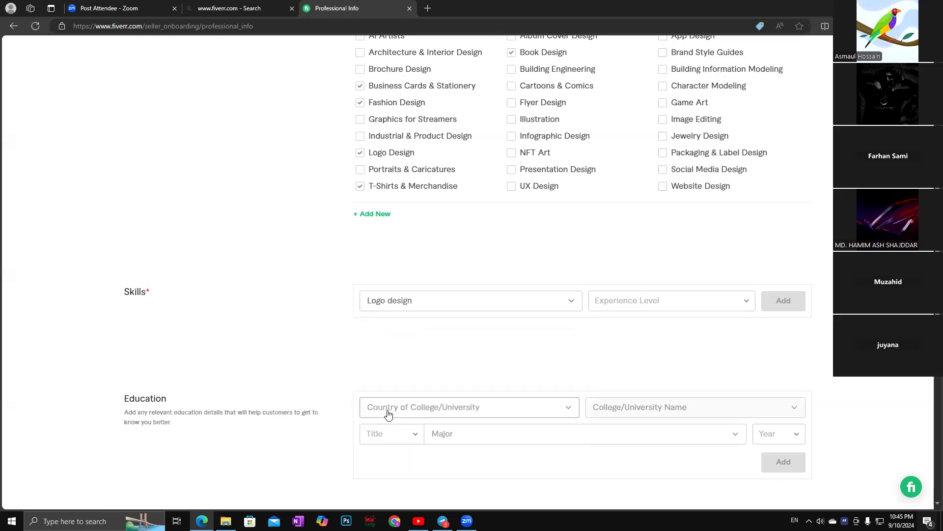
{"action": "left_click", "coordinate": [746, 306]}
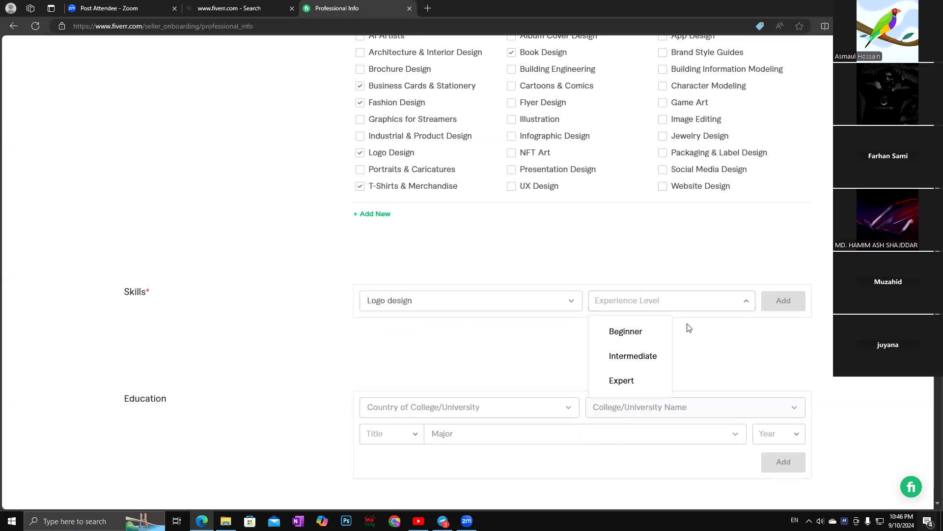
{"action": "left_click", "coordinate": [622, 381]}
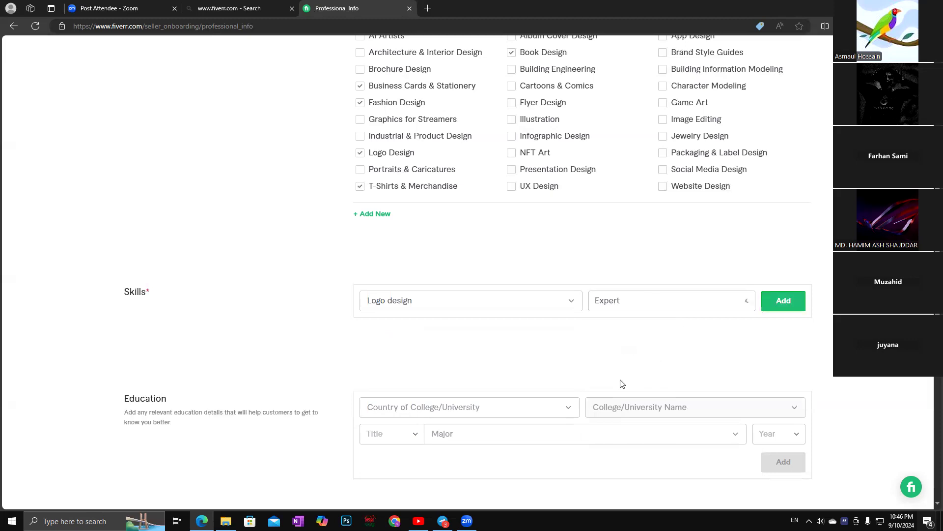
{"action": "left_click", "coordinate": [780, 301]}
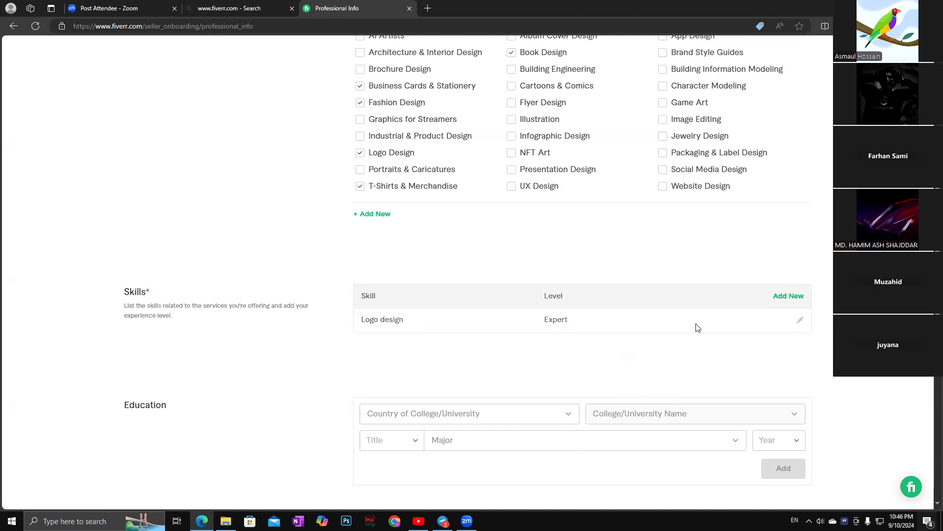
{"action": "left_click", "coordinate": [789, 295]}
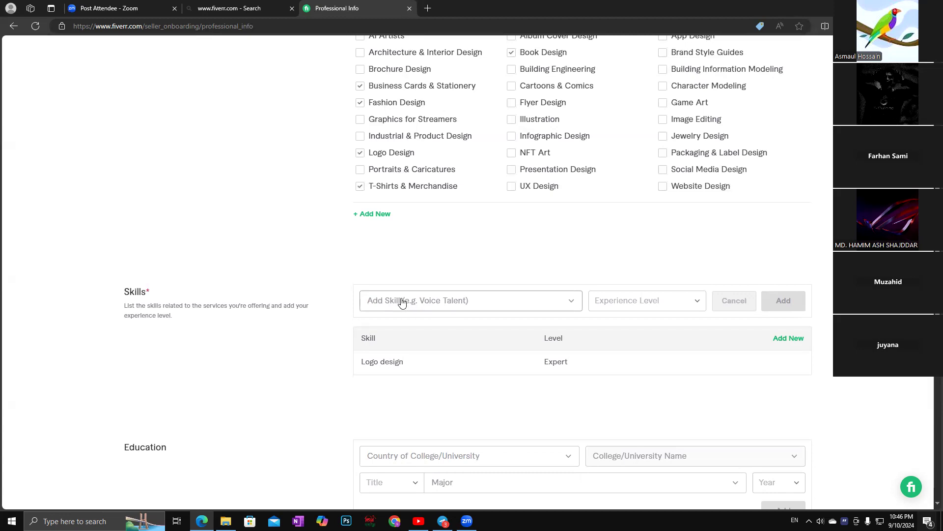
Search 'image', pick Image masking, set it to Expert and add it to Skills.
{"action": "left_click", "coordinate": [572, 302]}
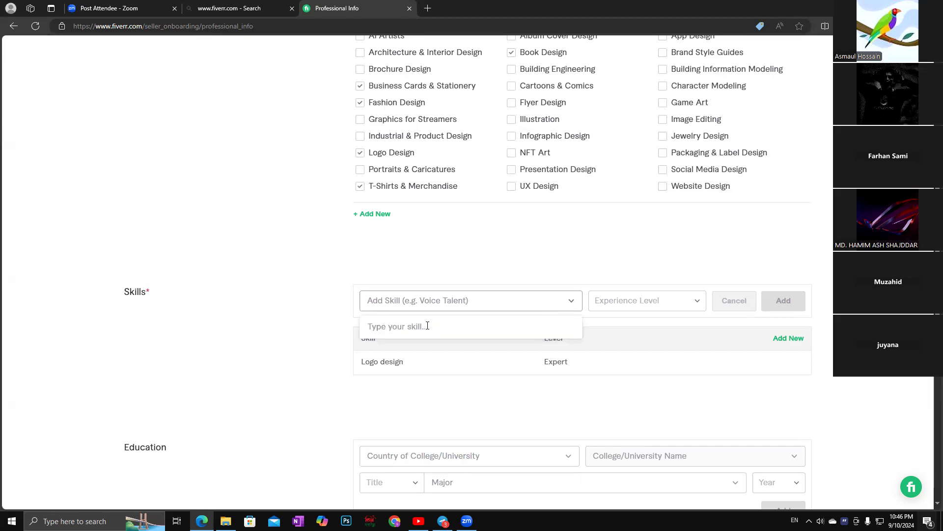
{"action": "type", "text": "image b"}
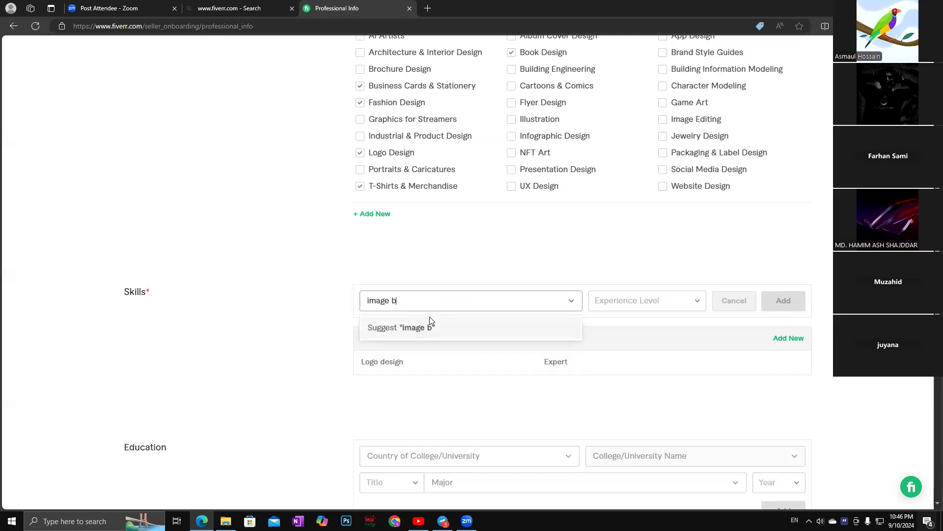
{"action": "key", "text": "BackSpace"}
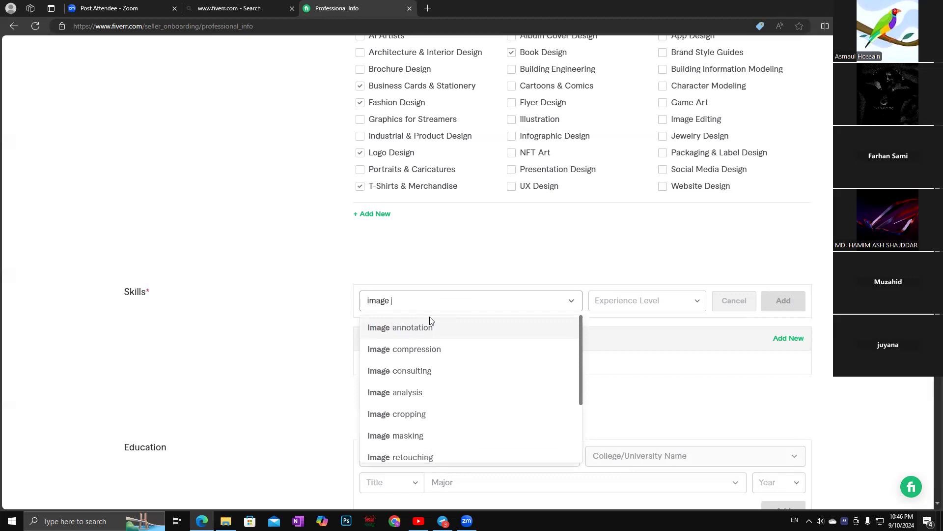
{"action": "scroll", "coordinate": [434, 428], "scroll_direction": "down", "scroll_amount": 2}
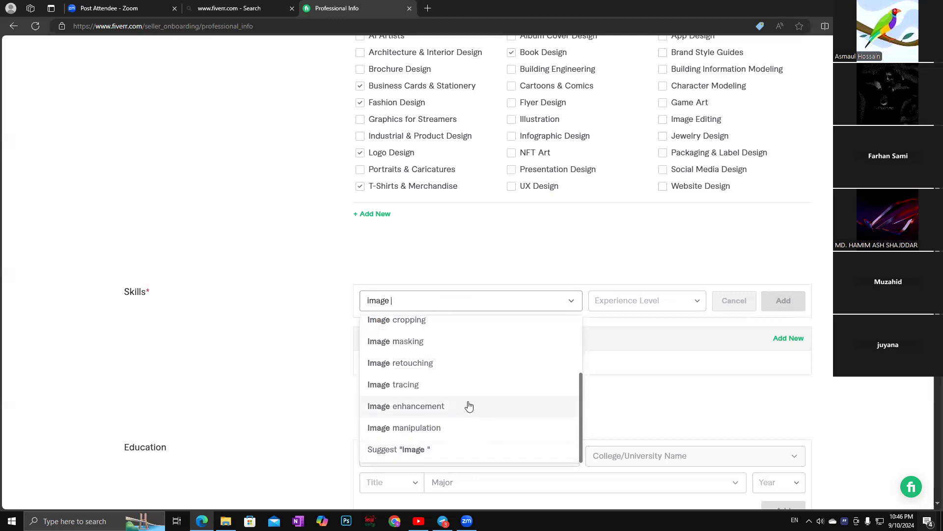
{"action": "scroll", "coordinate": [469, 406], "scroll_direction": "up", "scroll_amount": 3}
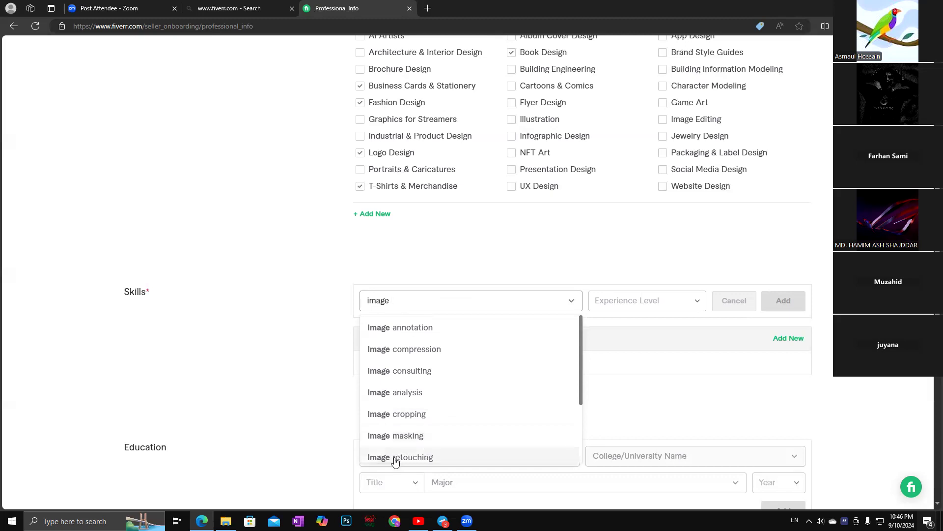
{"action": "left_click", "coordinate": [409, 436]}
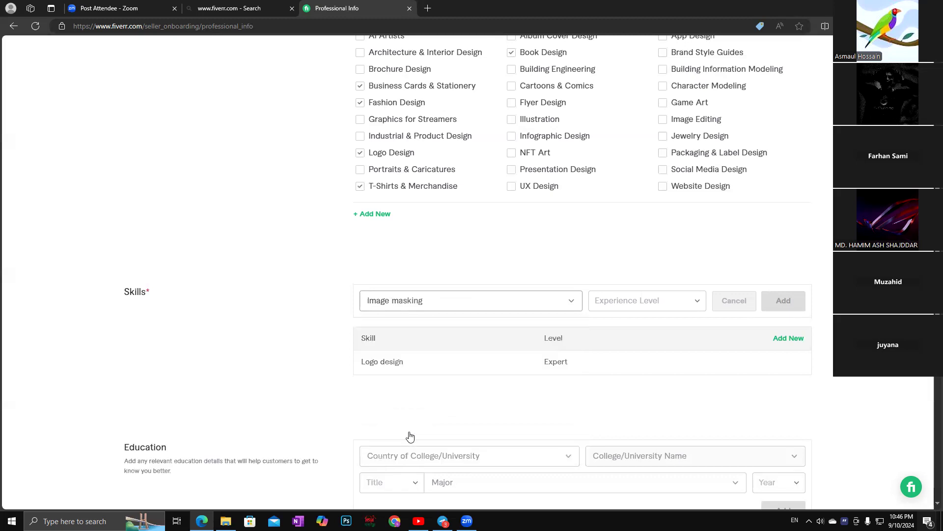
{"action": "left_click", "coordinate": [698, 302]}
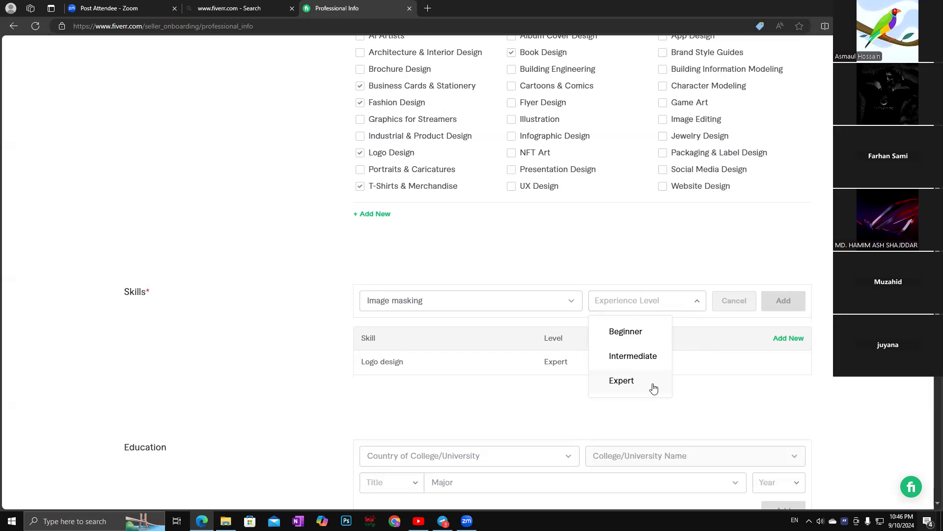
{"action": "left_click", "coordinate": [634, 381]}
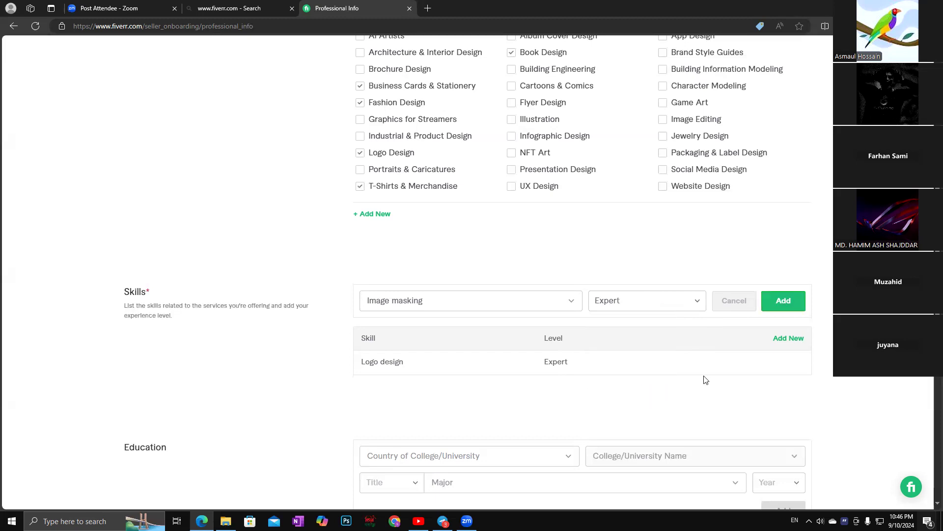
{"action": "left_click", "coordinate": [785, 300]}
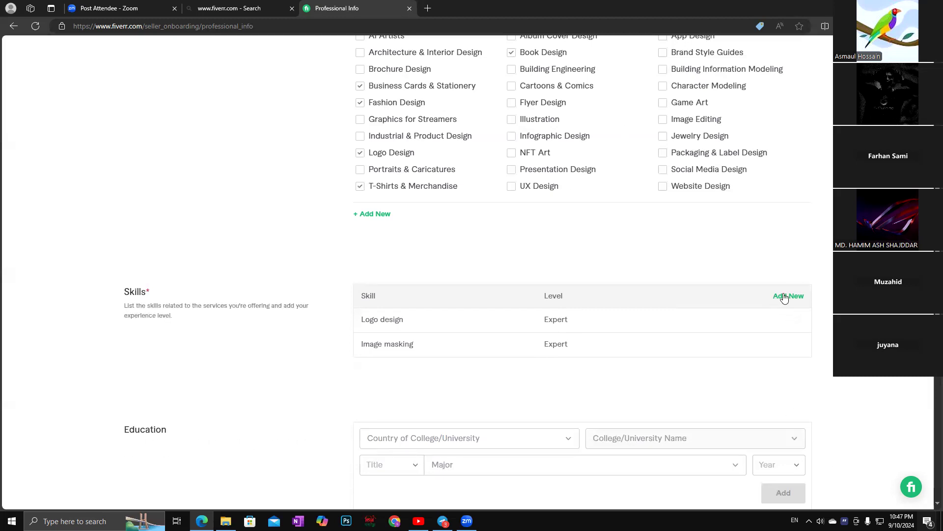
Open a new skill row and search 'T' after discarding 'graphicsdes'.
{"action": "left_click", "coordinate": [786, 297]}
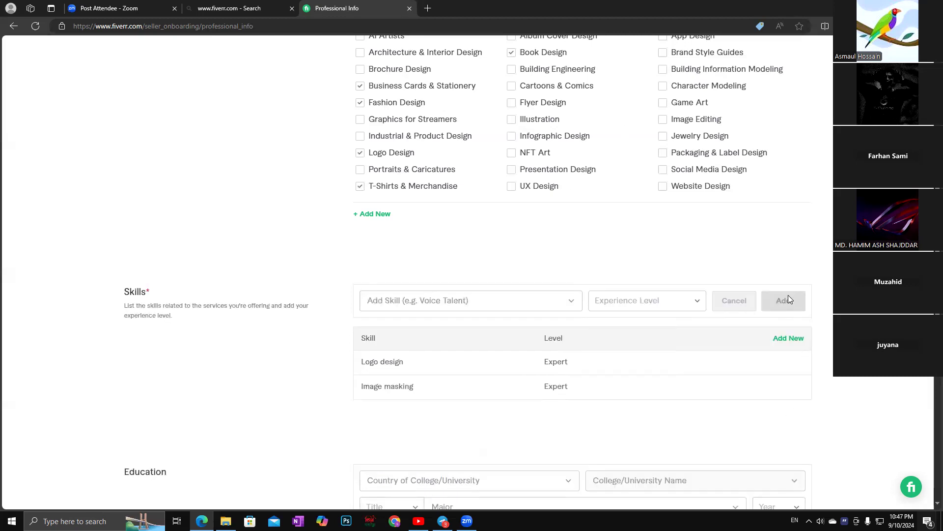
{"action": "left_click", "coordinate": [573, 302]}
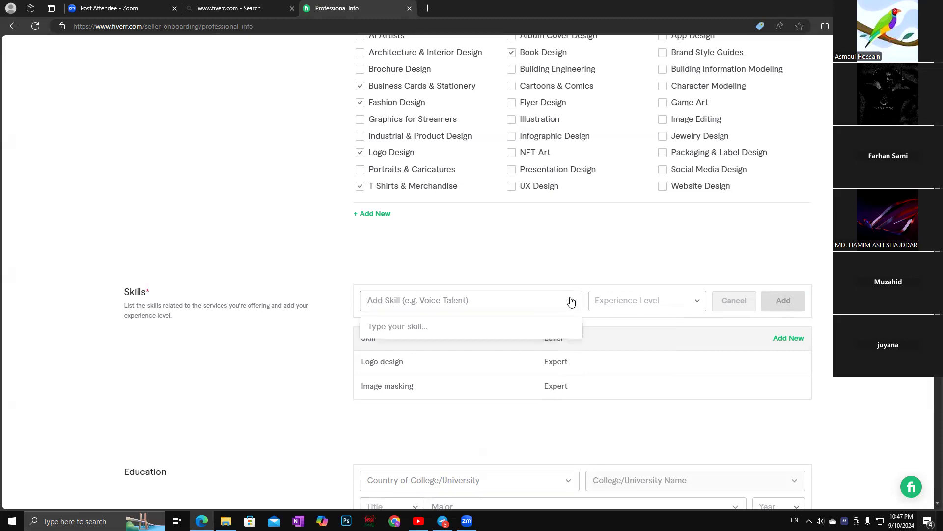
{"action": "type", "text": "graphi"}
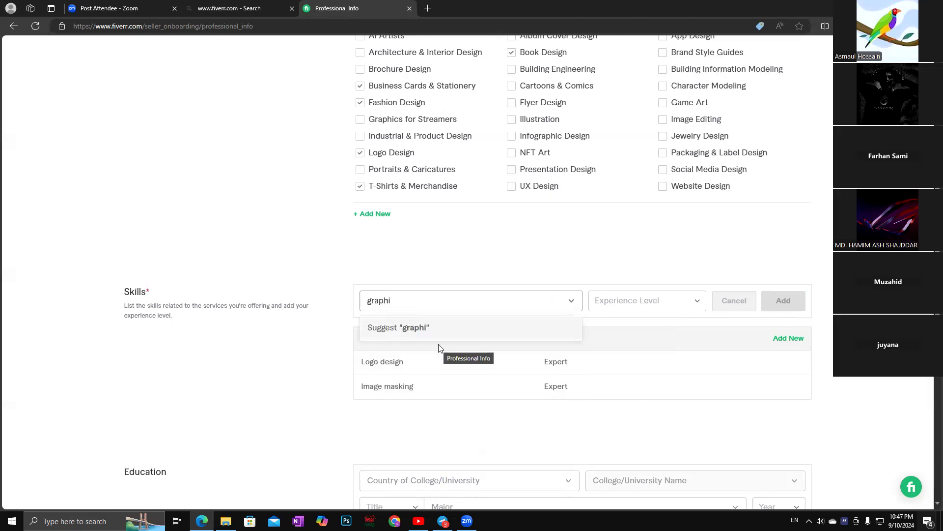
{"action": "type", "text": "cs"}
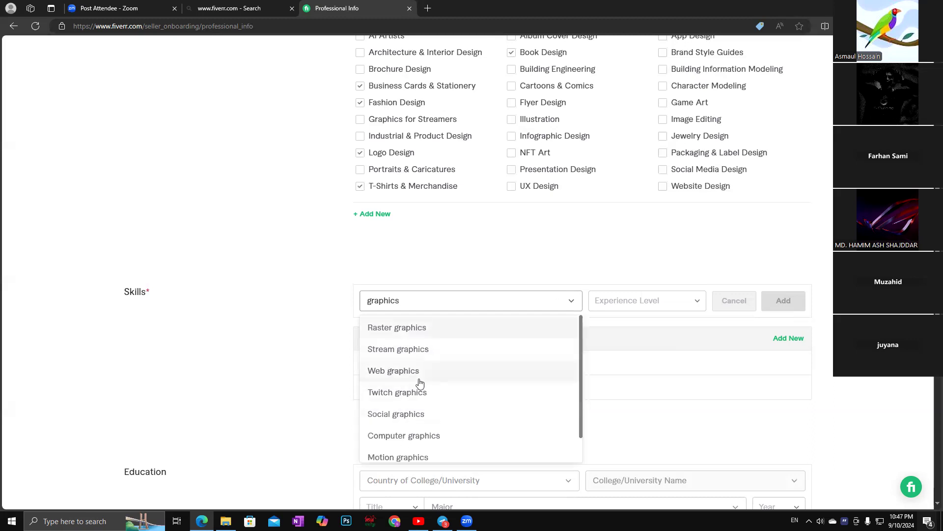
{"action": "type", "text": "des"}
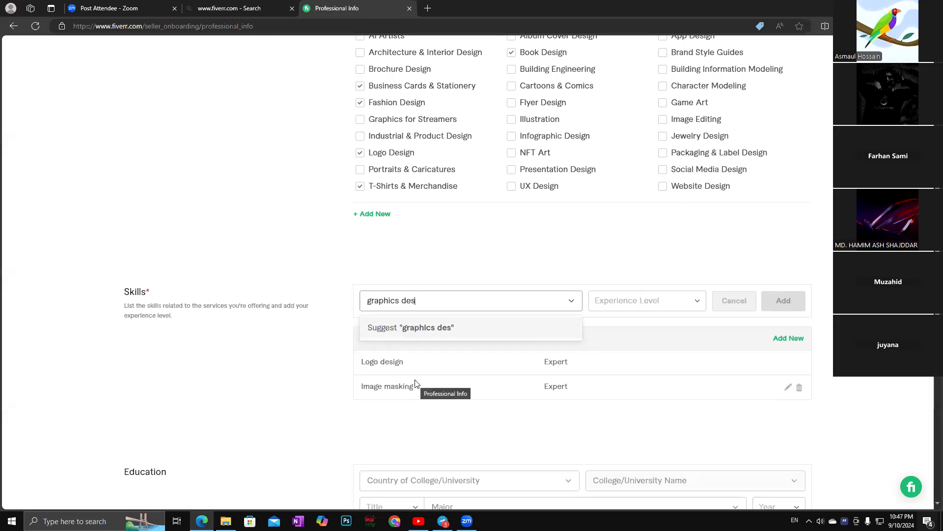
{"action": "key", "text": "BackSpace"}
{"action": "key", "text": "BackSpace"}
{"action": "key", "text": "BackSpace"}
{"action": "key", "text": "BackSpace"}
{"action": "key", "text": "BackSpace"}
{"action": "key", "text": "BackSpace"}
{"action": "key", "text": "BackSpace"}
{"action": "key", "text": "BackSpace"}
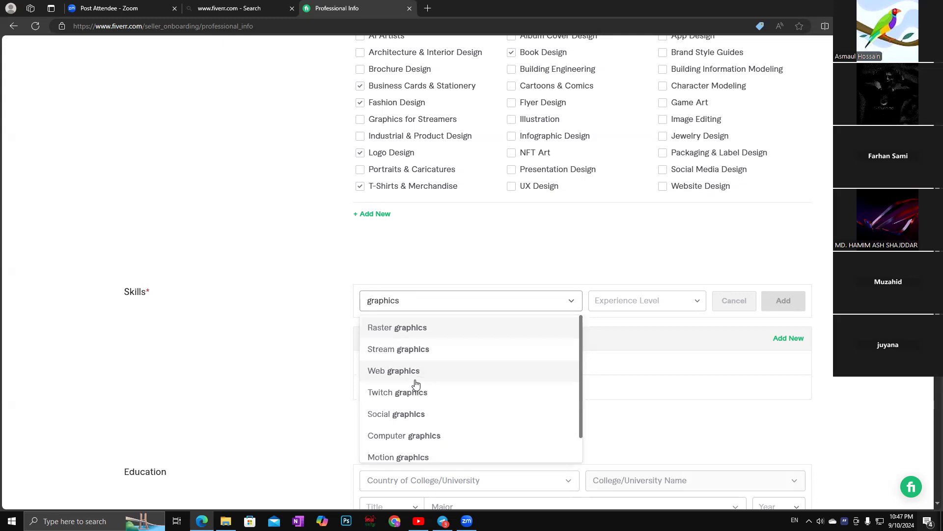
{"action": "key", "text": "BackSpace"}
{"action": "key", "text": "BackSpace"}
{"action": "key", "text": "BackSpace"}
{"action": "key", "text": "BackSpace"}
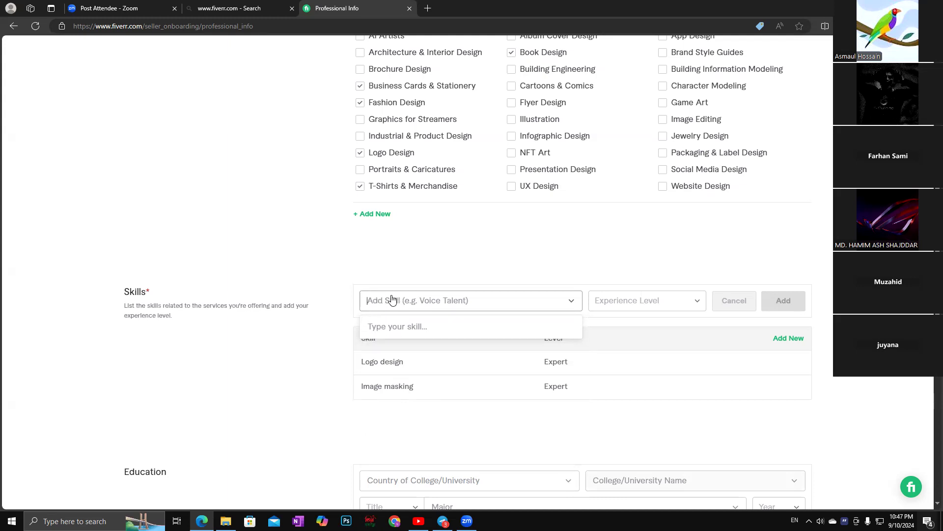
{"action": "type", "text": "t"}
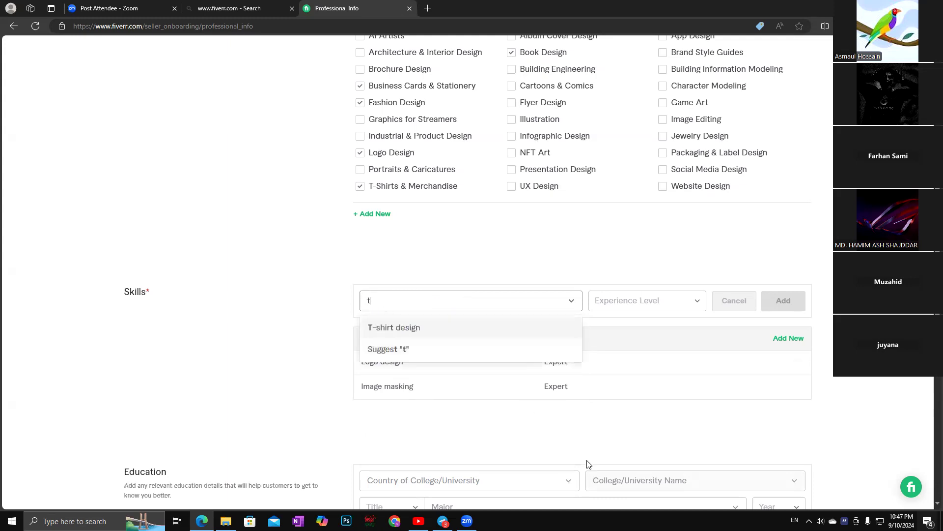
{"action": "key", "text": "BackSpace"}
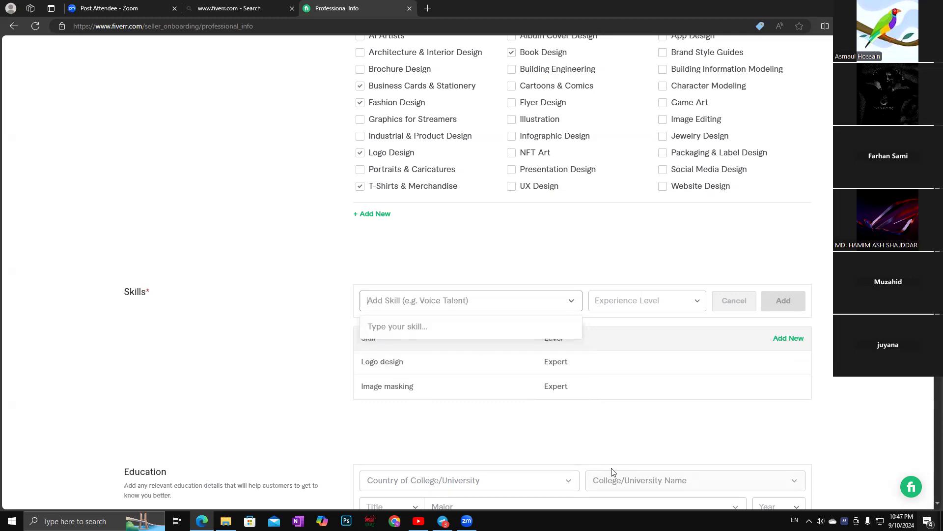
{"action": "type", "text": "T"}
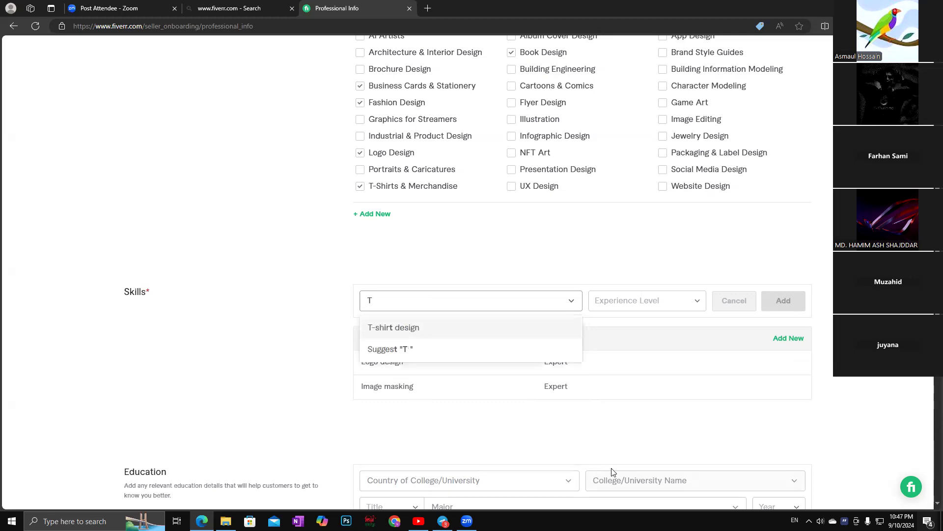
Pick T-shirt design, set it to Expert and add it as the third skill.
{"action": "left_click", "coordinate": [401, 328]}
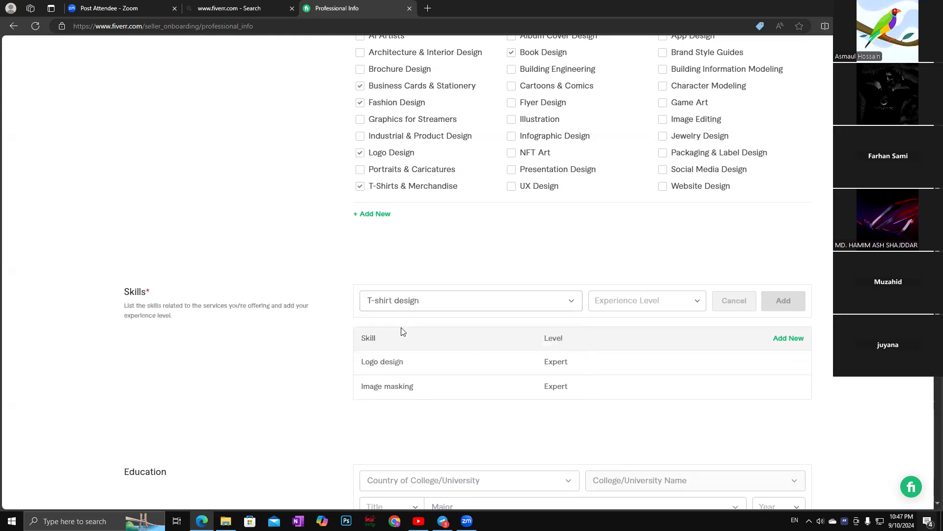
{"action": "left_click", "coordinate": [697, 303]}
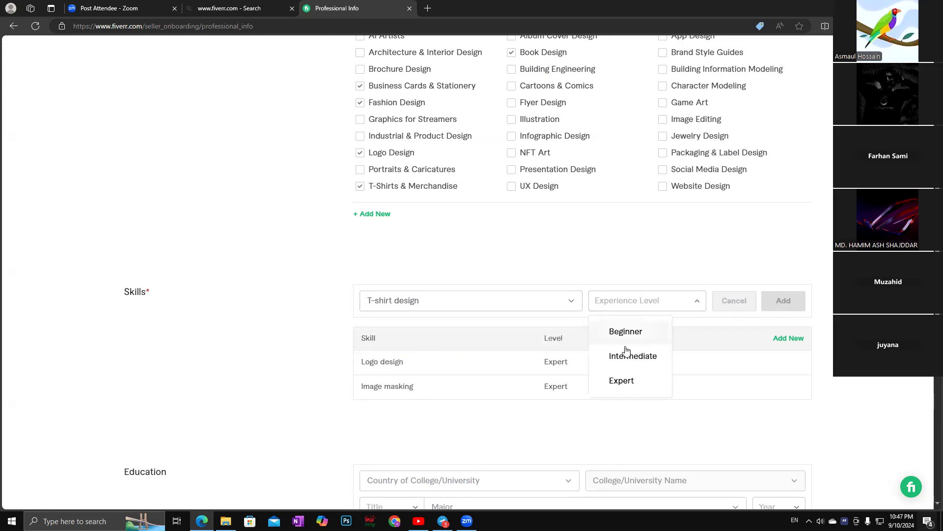
{"action": "left_click", "coordinate": [629, 382]}
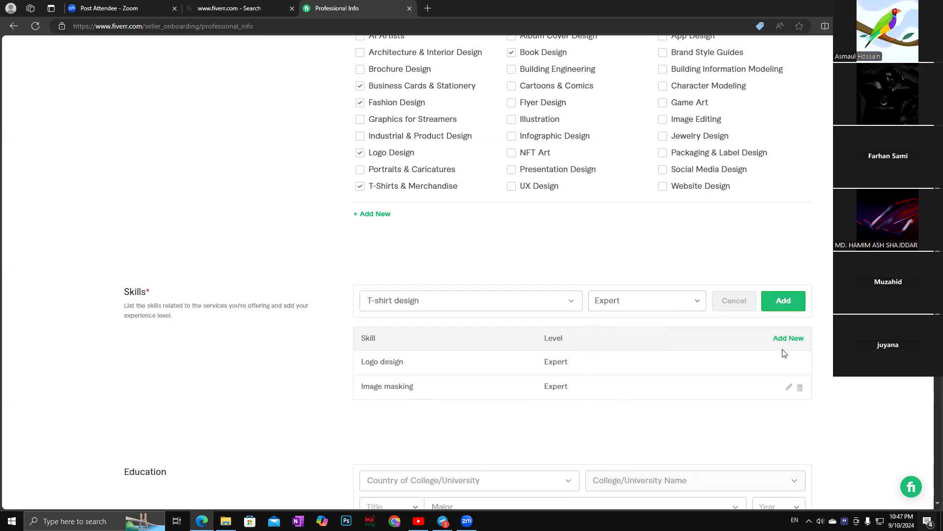
{"action": "left_click", "coordinate": [778, 306]}
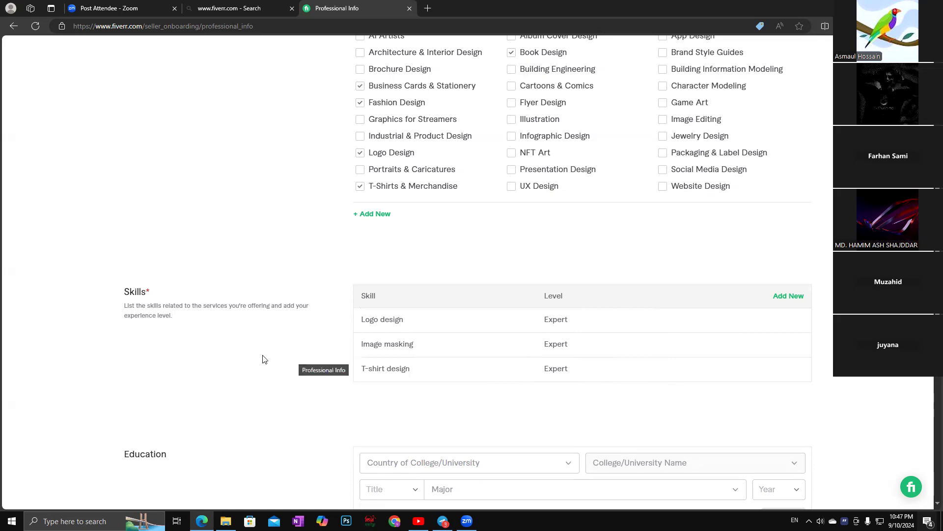
Choose Bangladesh as the college/university country, then select the College/University Name field.
{"action": "scroll", "coordinate": [771, 381], "scroll_direction": "down", "scroll_amount": 3}
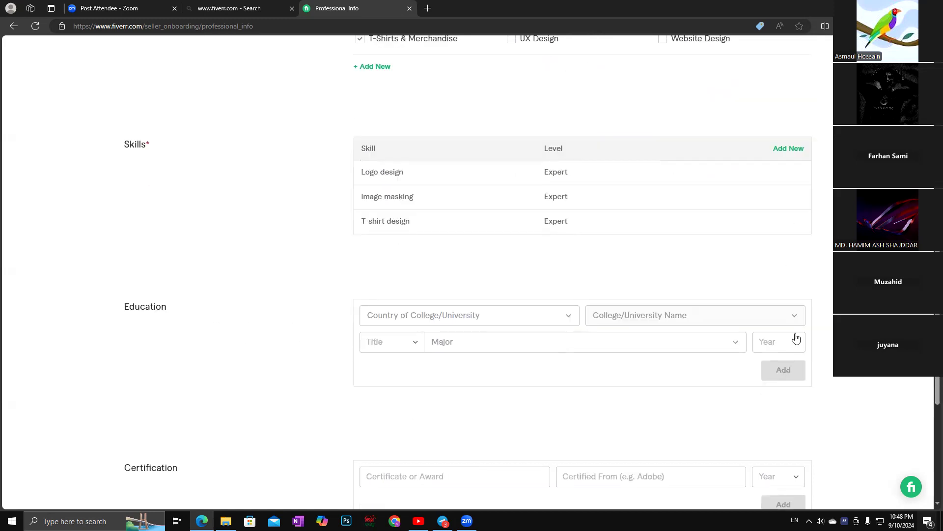
{"action": "left_click", "coordinate": [570, 318]}
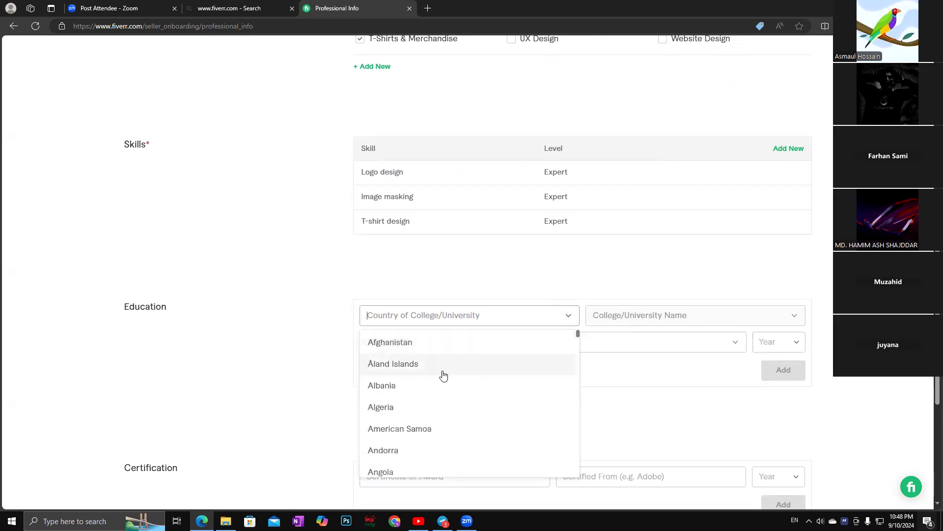
{"action": "scroll", "coordinate": [443, 376], "scroll_direction": "down", "scroll_amount": 3}
{"action": "scroll", "coordinate": [443, 376], "scroll_direction": "down", "scroll_amount": 2}
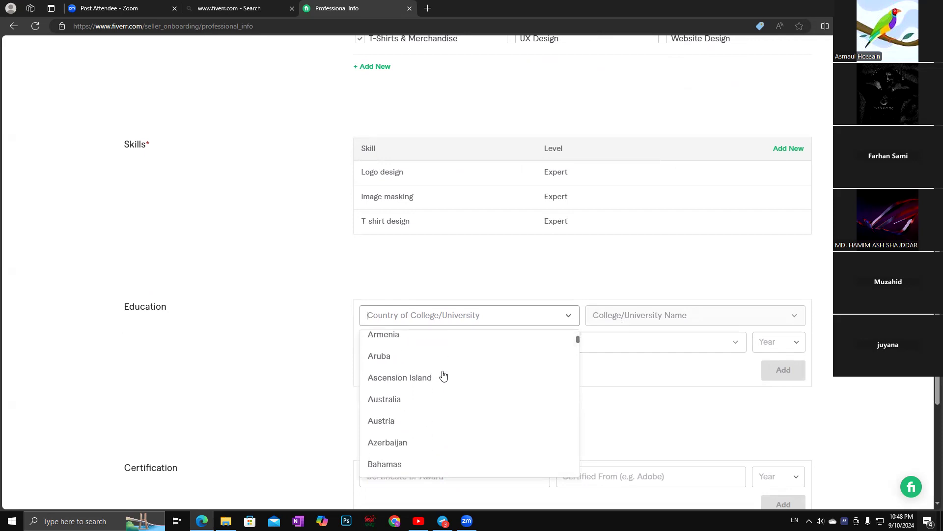
{"action": "scroll", "coordinate": [444, 377], "scroll_direction": "down", "scroll_amount": 4}
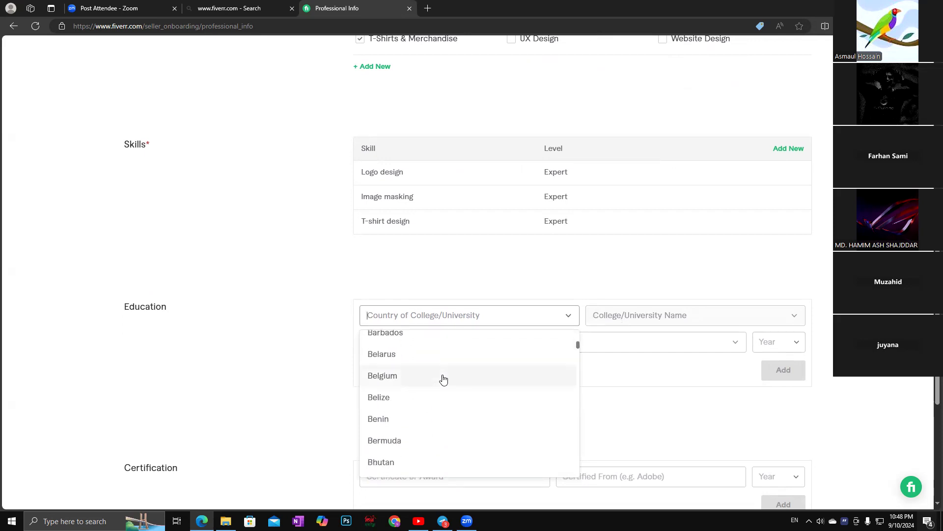
{"action": "scroll", "coordinate": [444, 379], "scroll_direction": "up", "scroll_amount": 1}
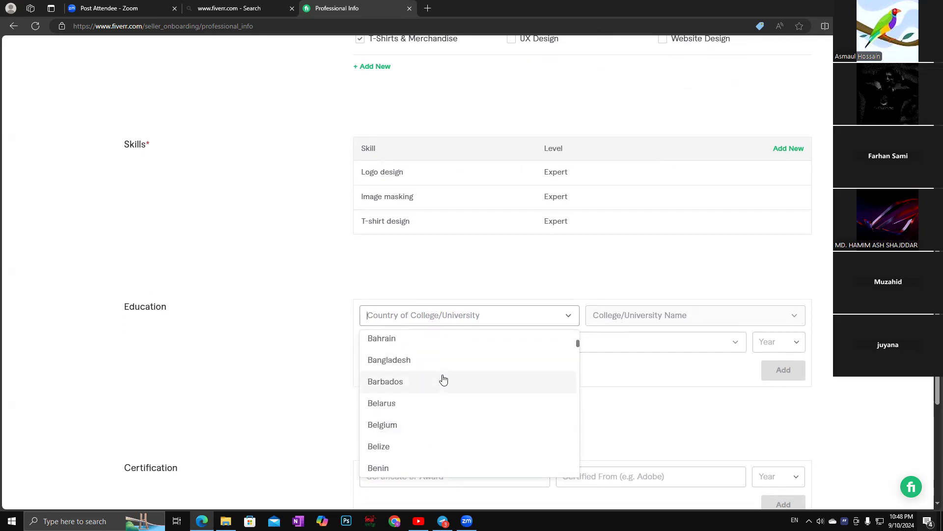
{"action": "left_click", "coordinate": [406, 361]}
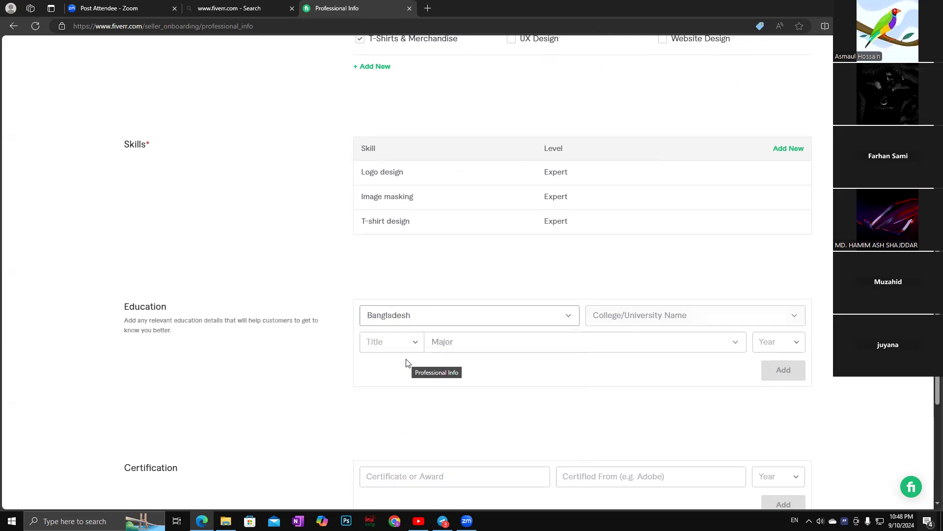
{"action": "left_click", "coordinate": [657, 318]}
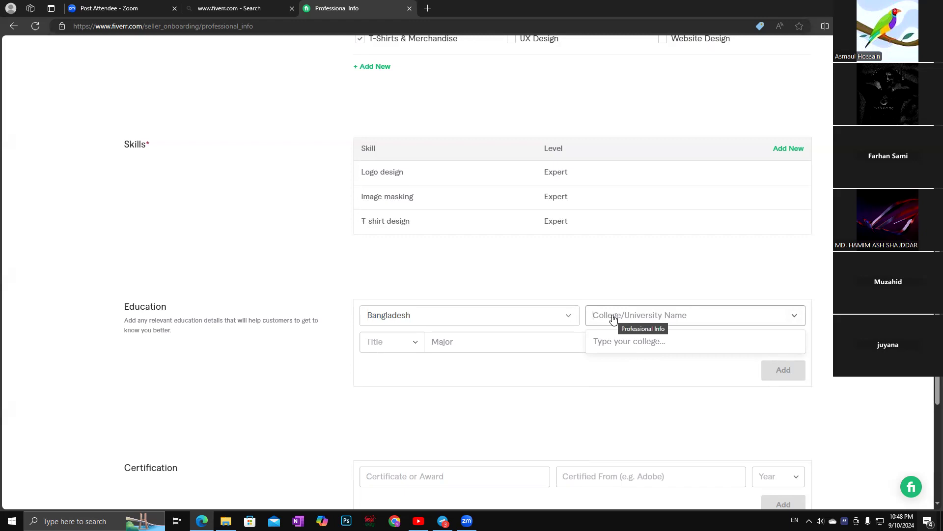
Enter 'Science & technology' as the College/University Name and accept the suggestion.
{"action": "type", "text": "Science"}
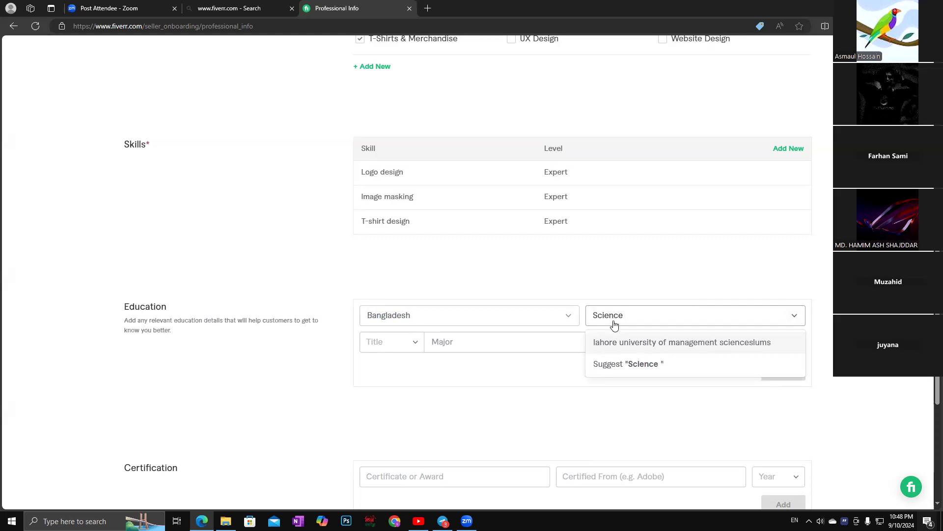
{"action": "type", "text": "&"}
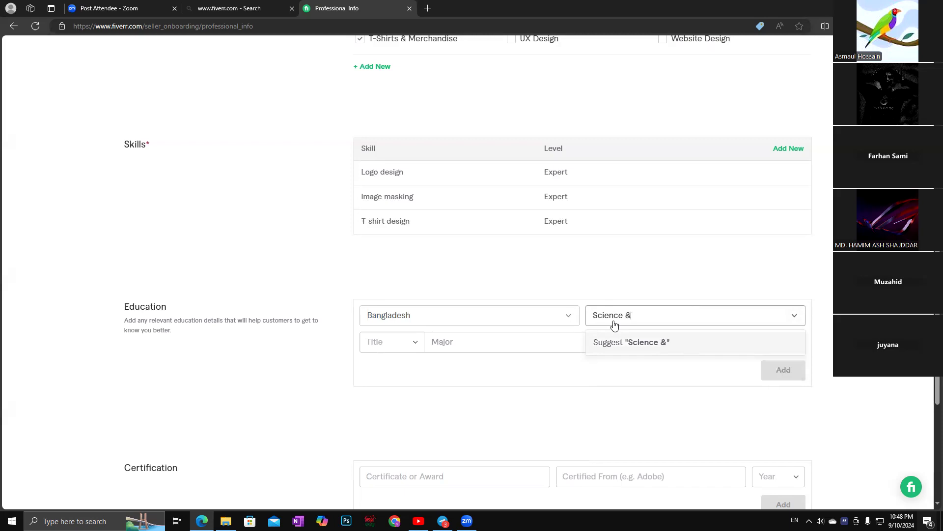
{"action": "type", "text": " tec"}
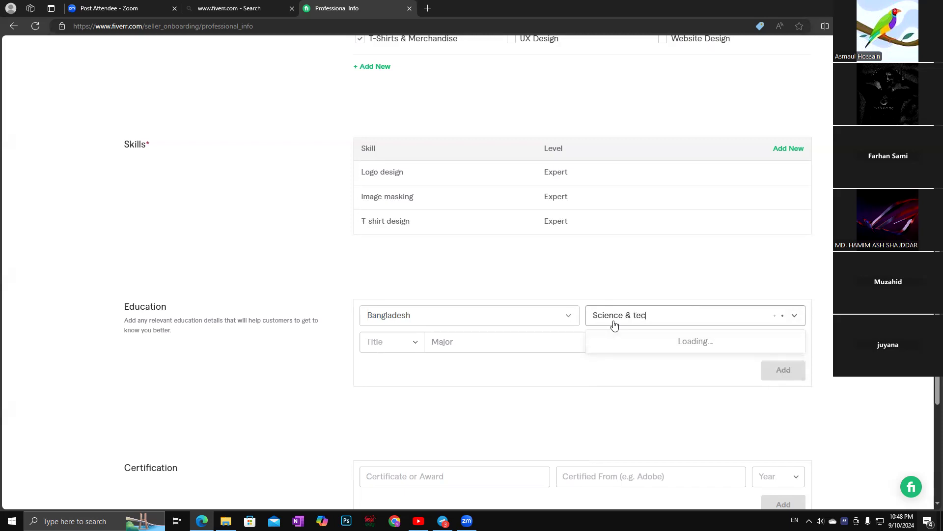
{"action": "type", "text": "hnology"}
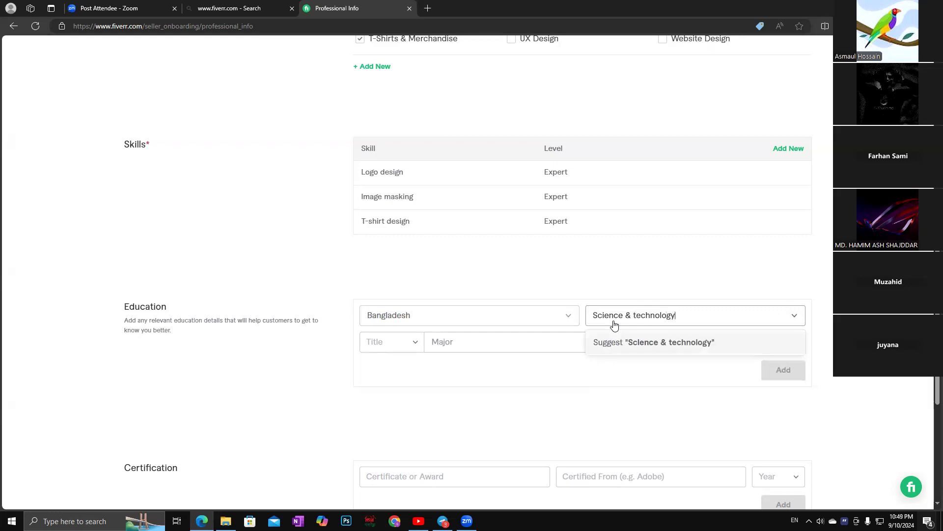
{"action": "left_click", "coordinate": [688, 346]}
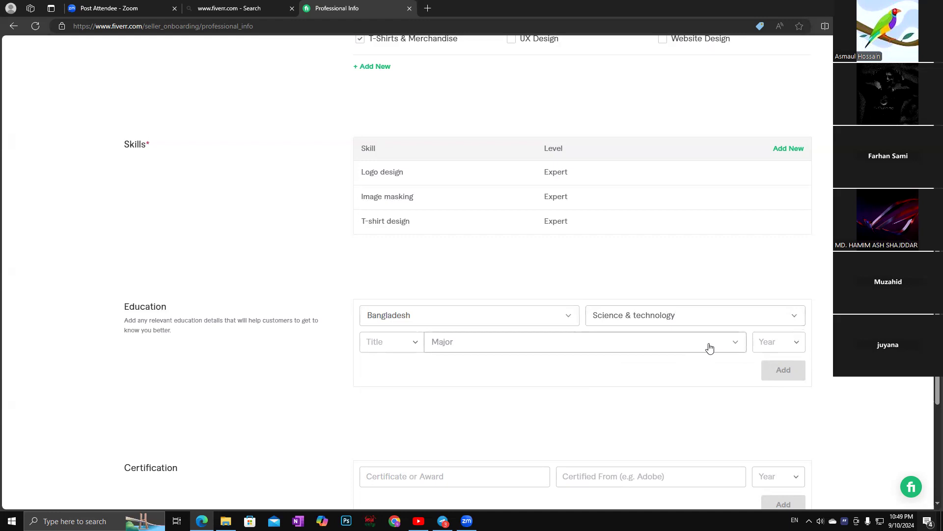
{"action": "left_click", "coordinate": [795, 315]}
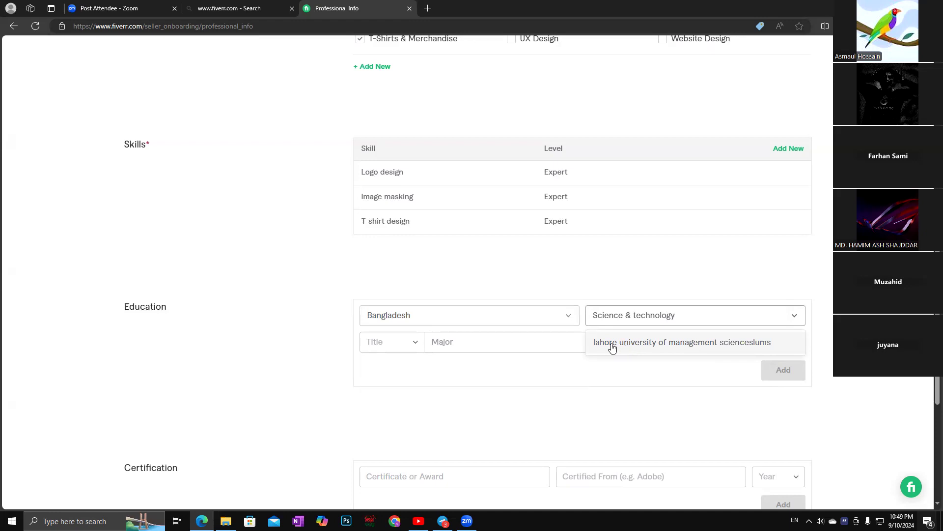
{"action": "left_click", "coordinate": [685, 319]}
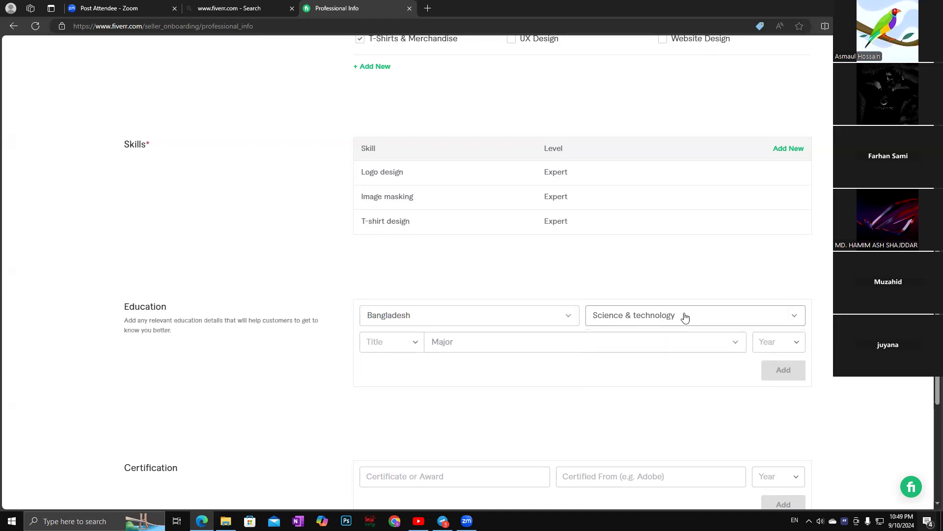
{"action": "left_click", "coordinate": [685, 317]}
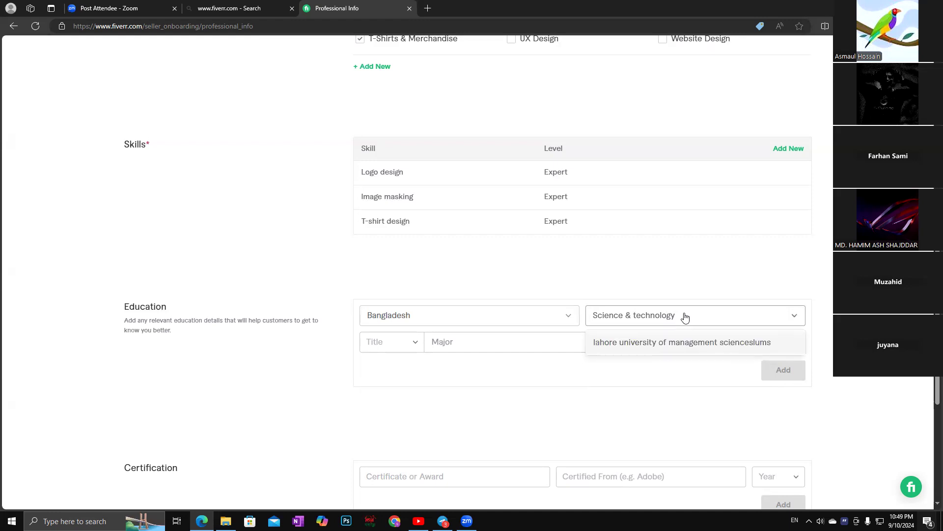
{"action": "left_click", "coordinate": [686, 317]}
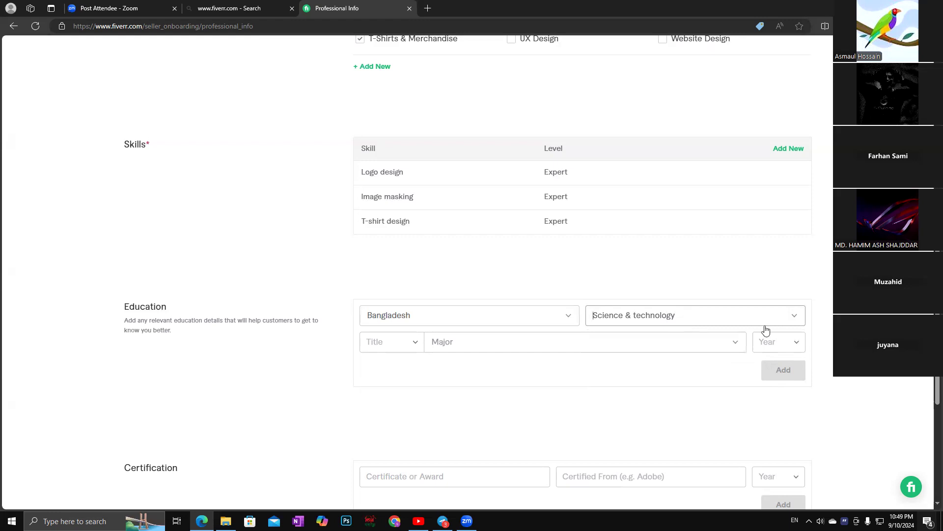
{"action": "left_click", "coordinate": [795, 317]}
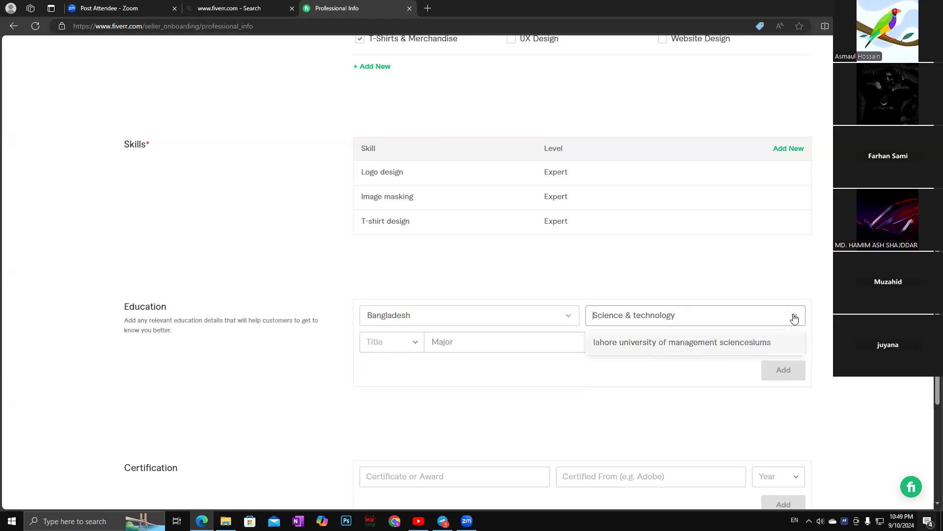
Replace the college name with 'islamic unversity kushtia' and accept its suggestion.
{"action": "type", "text": "islamic un"}
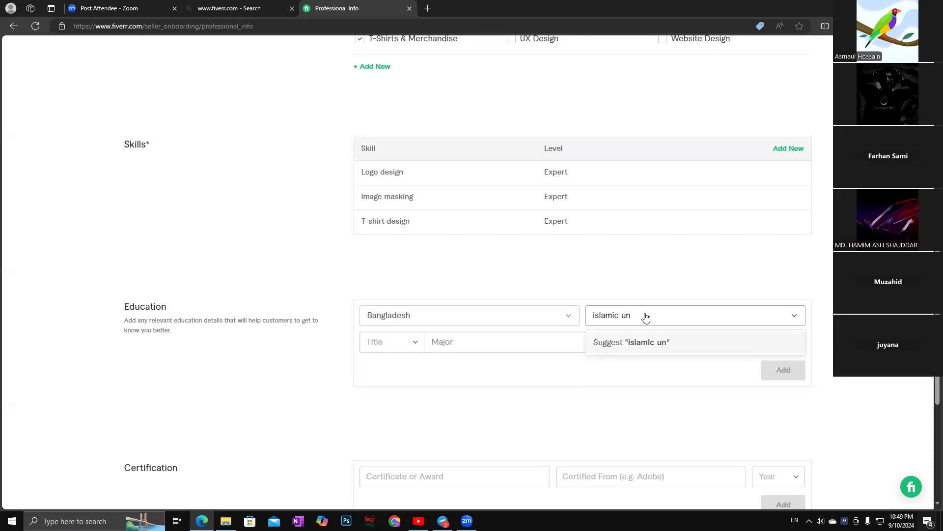
{"action": "type", "text": "versity kushtia"}
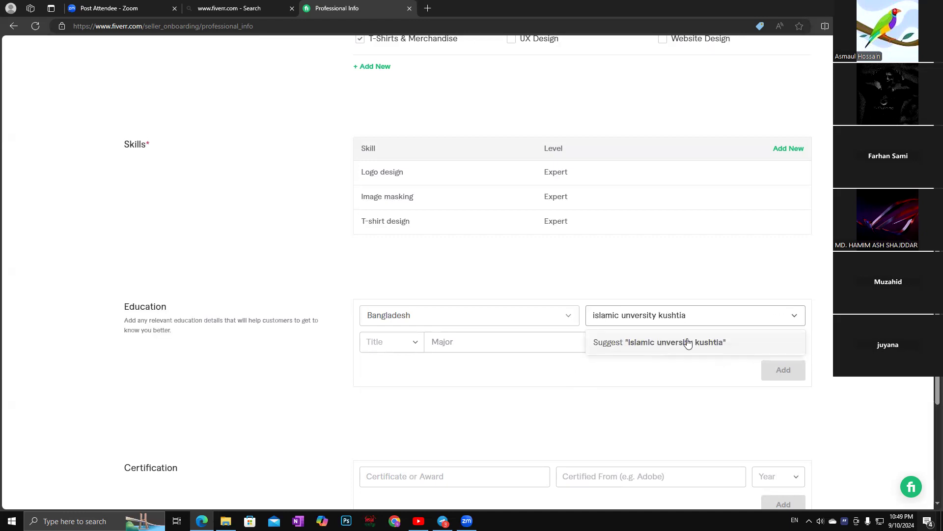
{"action": "left_click", "coordinate": [687, 343]}
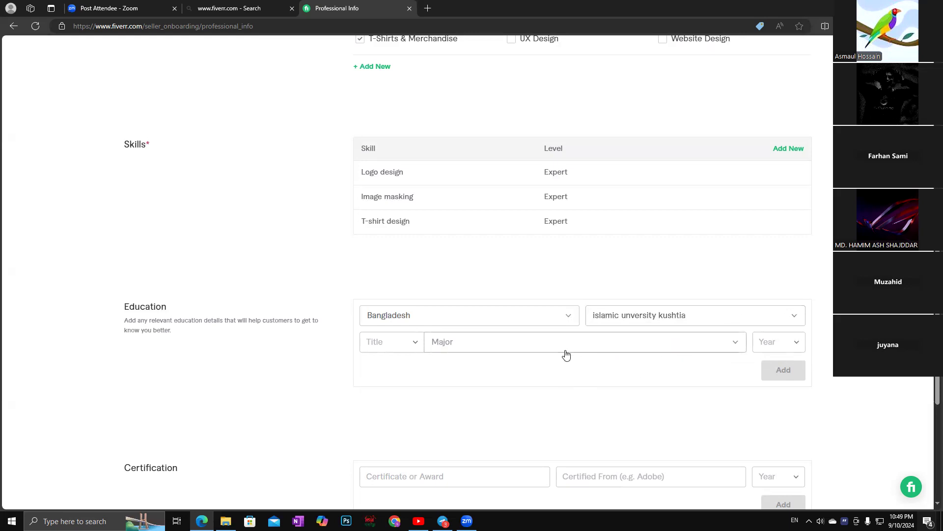
Choose M.Sc. from the degree Title list.
{"action": "left_click", "coordinate": [416, 343]}
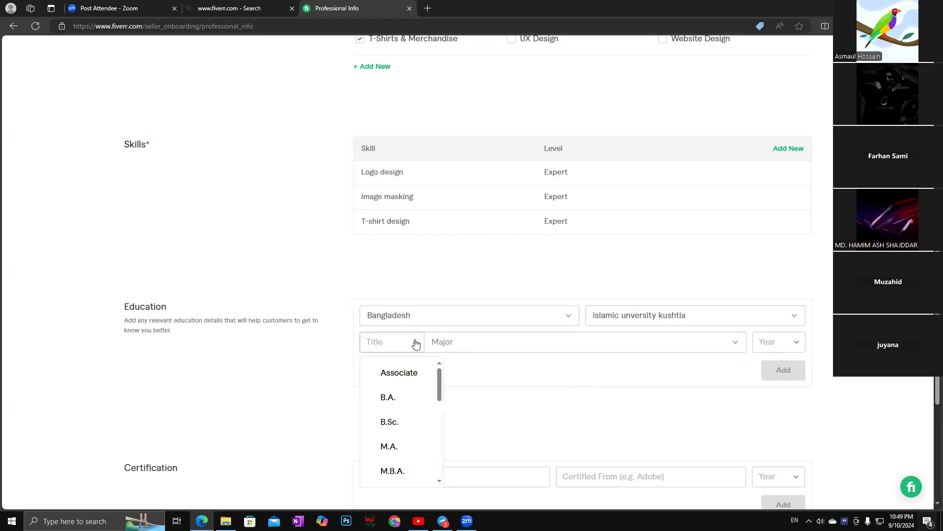
{"action": "scroll", "coordinate": [409, 423], "scroll_direction": "down", "scroll_amount": 2}
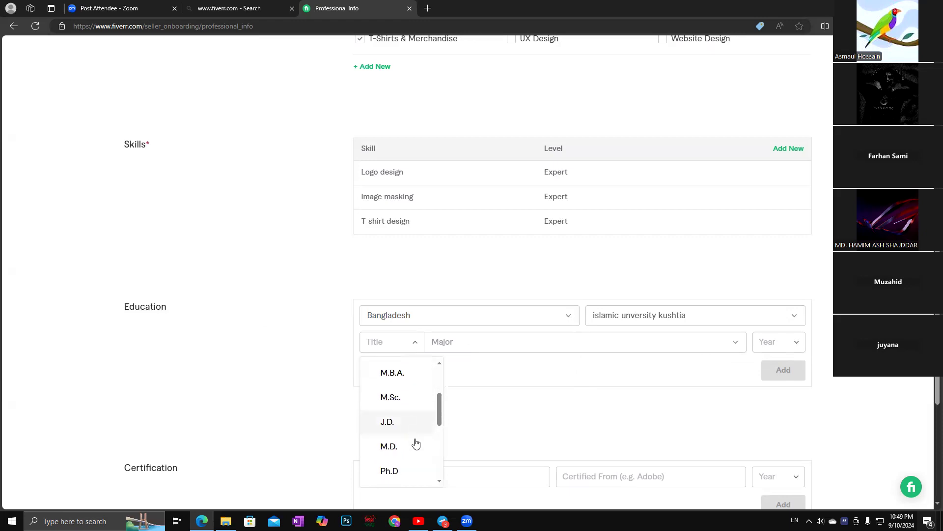
{"action": "scroll", "coordinate": [407, 446], "scroll_direction": "up", "scroll_amount": 2}
{"action": "scroll", "coordinate": [409, 448], "scroll_direction": "down", "scroll_amount": 1}
{"action": "scroll", "coordinate": [409, 449], "scroll_direction": "down", "scroll_amount": 1}
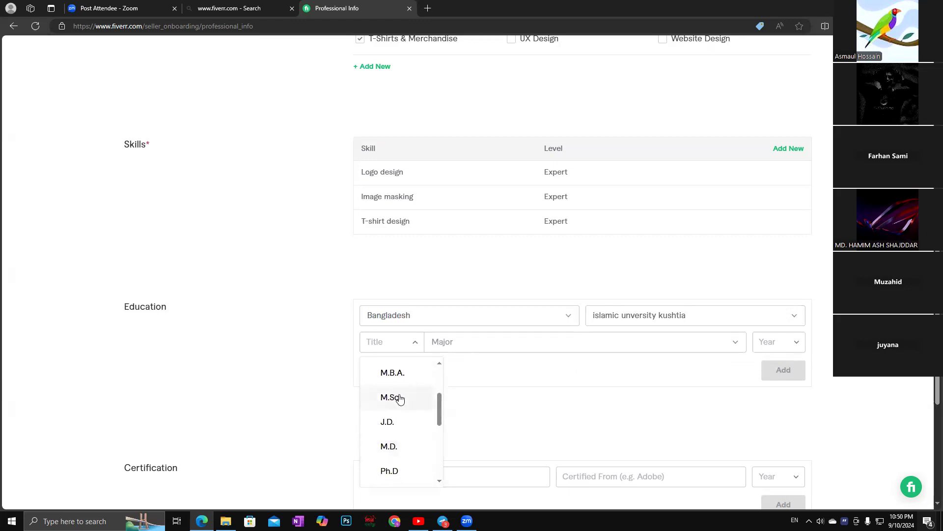
{"action": "scroll", "coordinate": [400, 399], "scroll_direction": "down", "scroll_amount": 2}
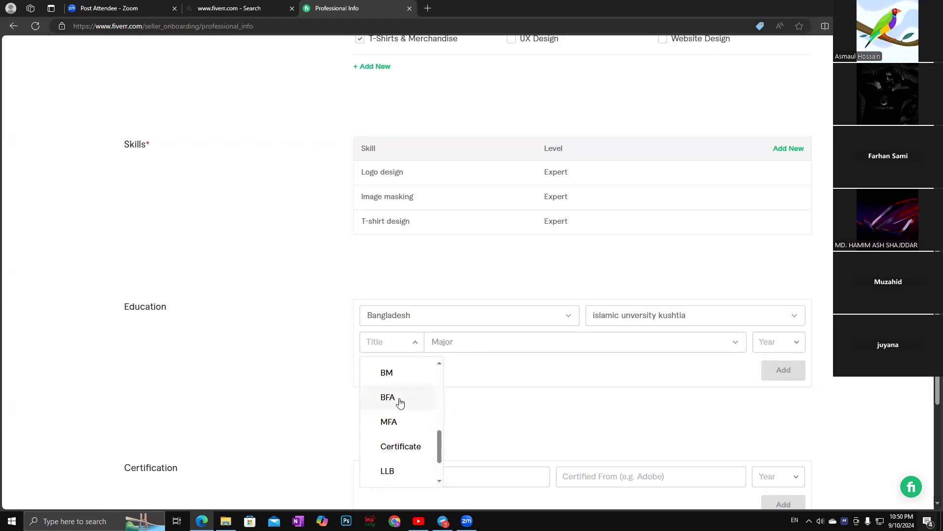
{"action": "scroll", "coordinate": [401, 443], "scroll_direction": "up", "scroll_amount": 4}
{"action": "scroll", "coordinate": [401, 443], "scroll_direction": "up", "scroll_amount": 3}
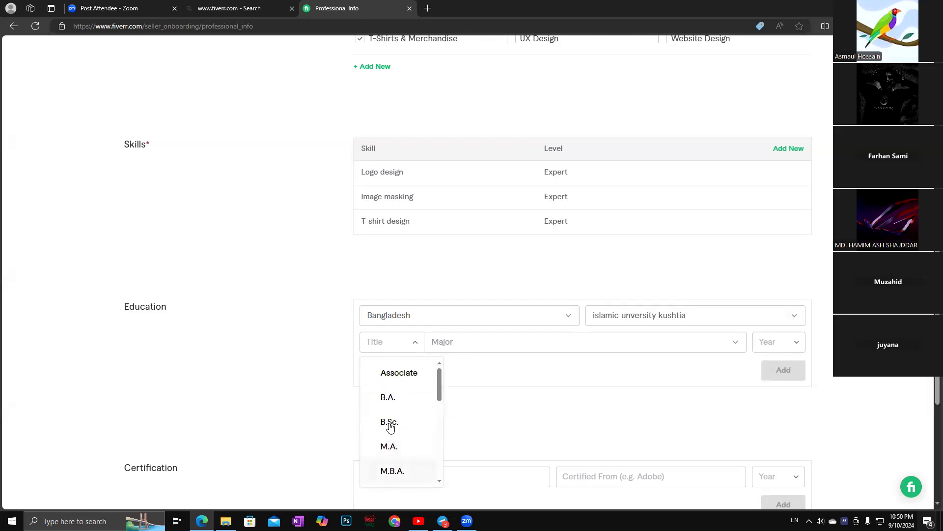
{"action": "scroll", "coordinate": [409, 450], "scroll_direction": "down", "scroll_amount": 2}
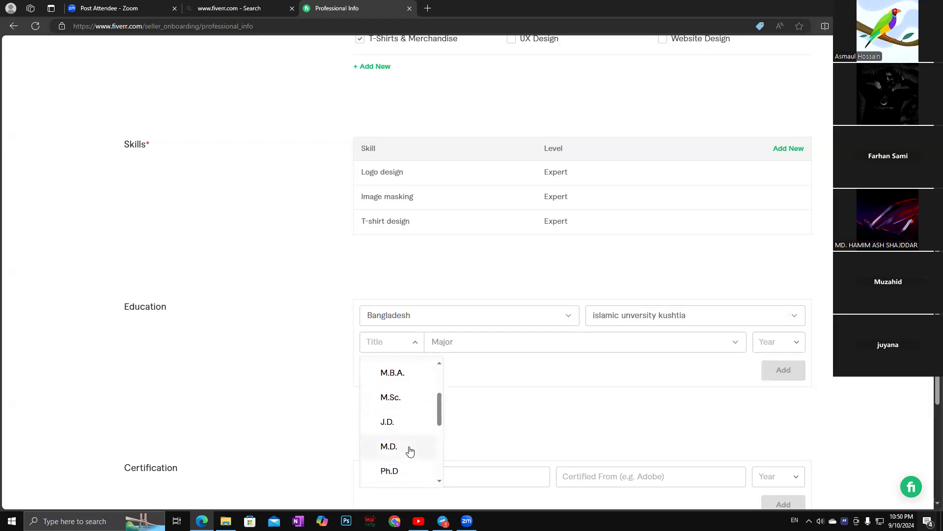
{"action": "left_click", "coordinate": [399, 396]}
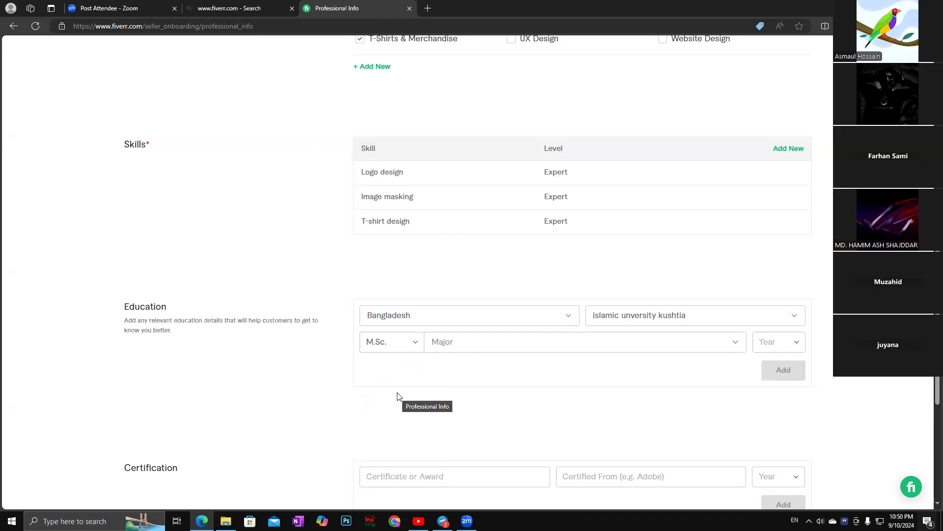
Set the Major to fine art, after trying design arts and bioche.
{"action": "left_click", "coordinate": [733, 345]}
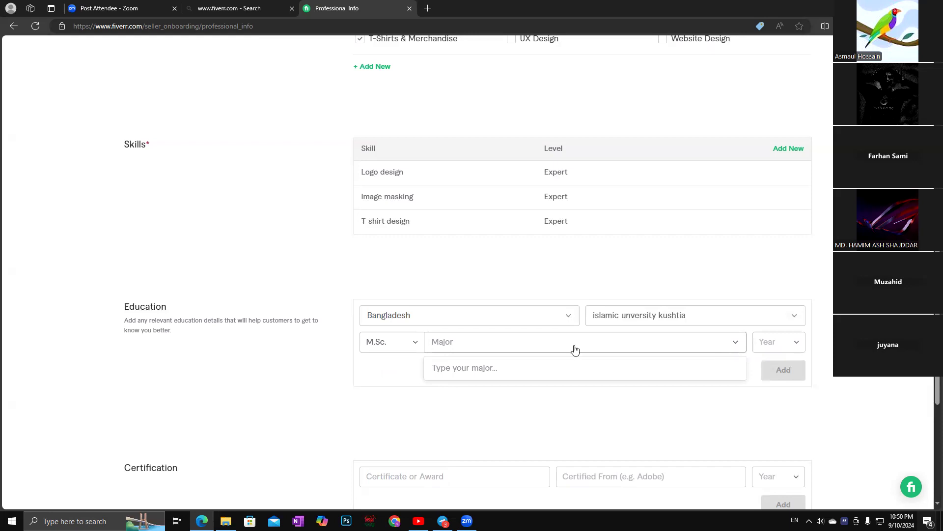
{"action": "type", "text": "de"}
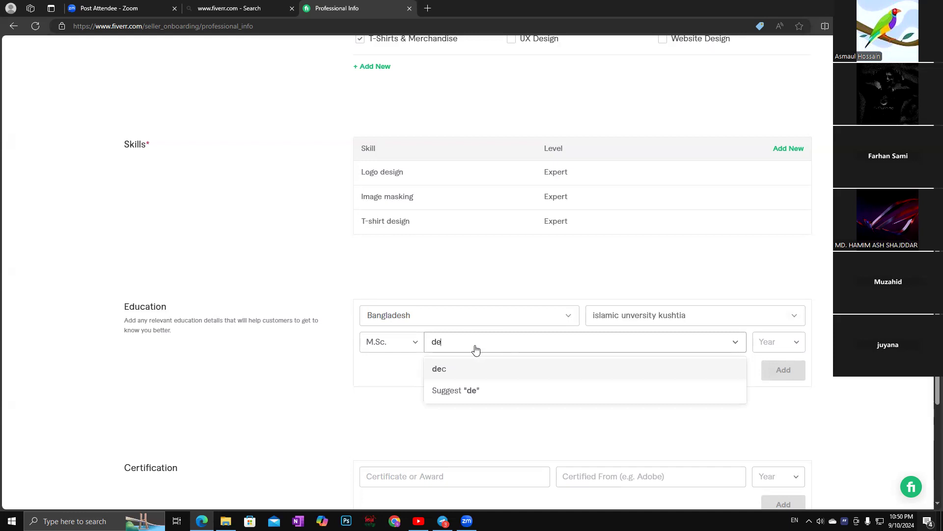
{"action": "type", "text": "sign"}
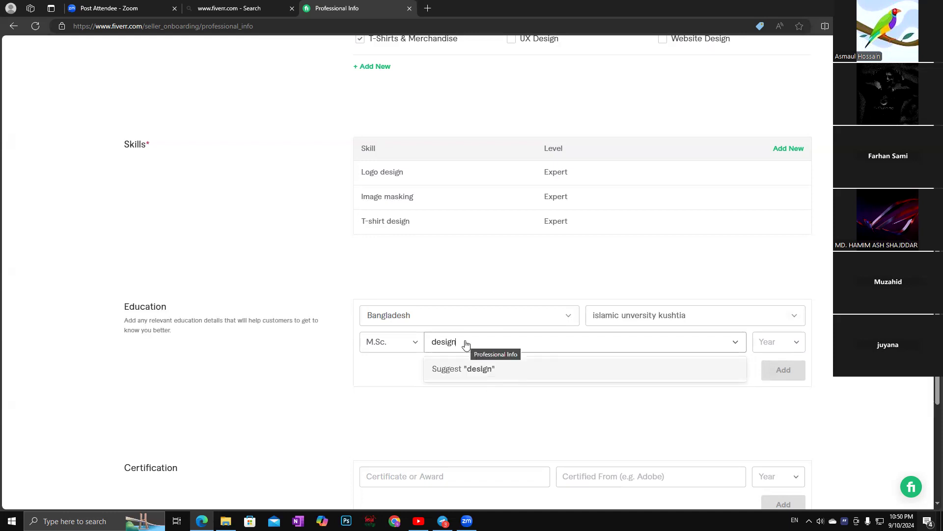
{"action": "type", "text": " arts"}
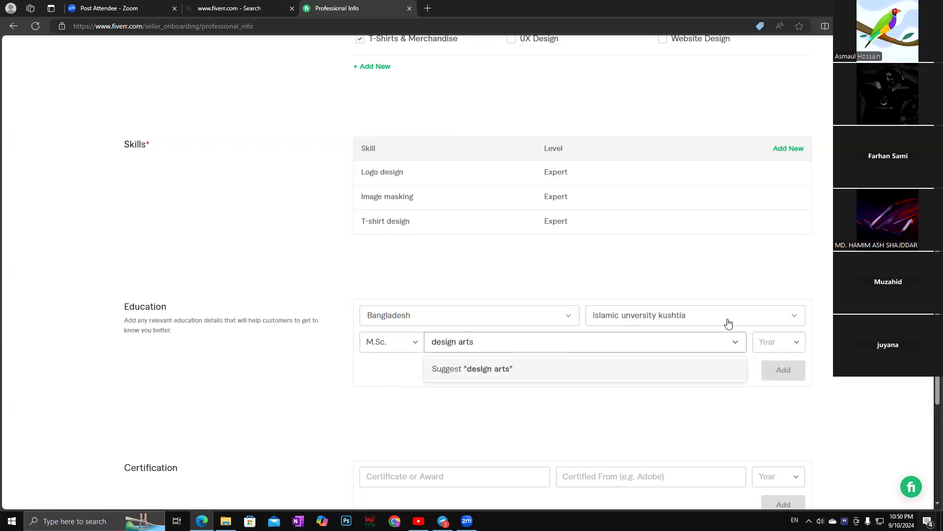
{"action": "left_click", "coordinate": [734, 342]}
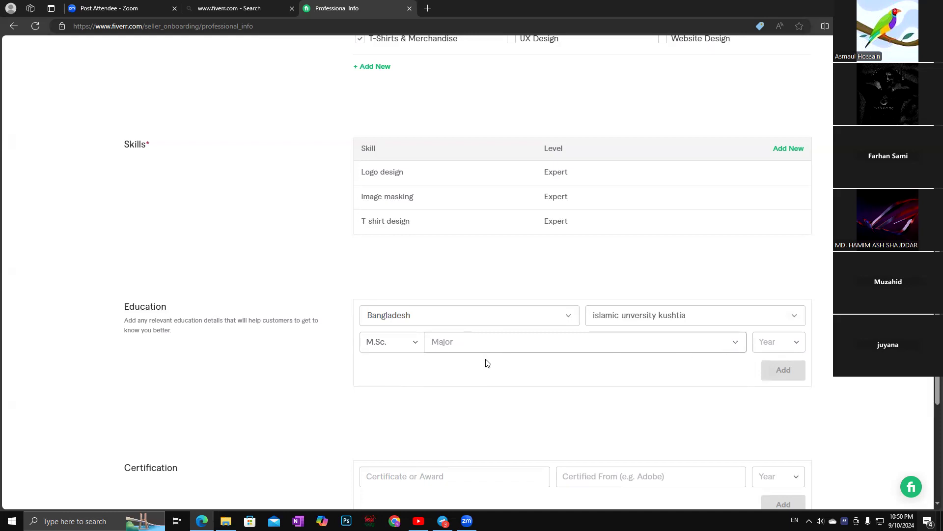
{"action": "left_click", "coordinate": [734, 341]}
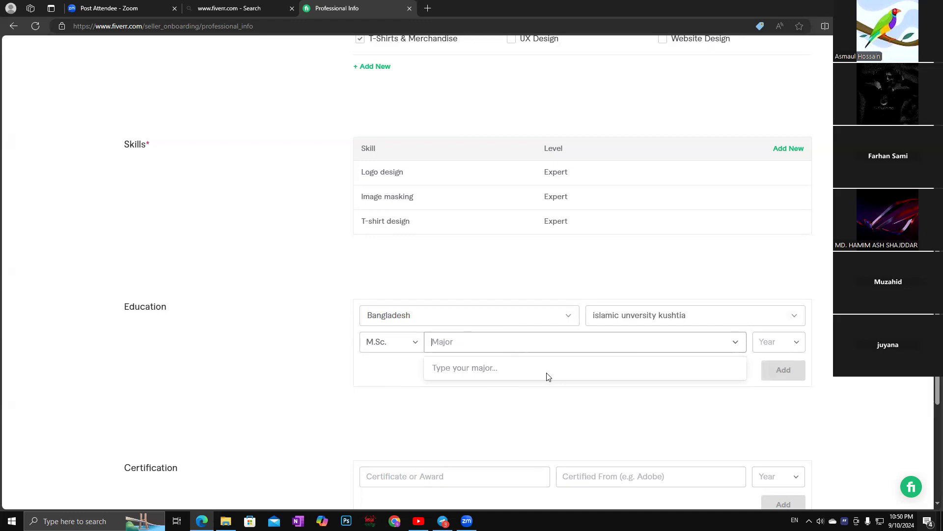
{"action": "type", "text": "bioc"}
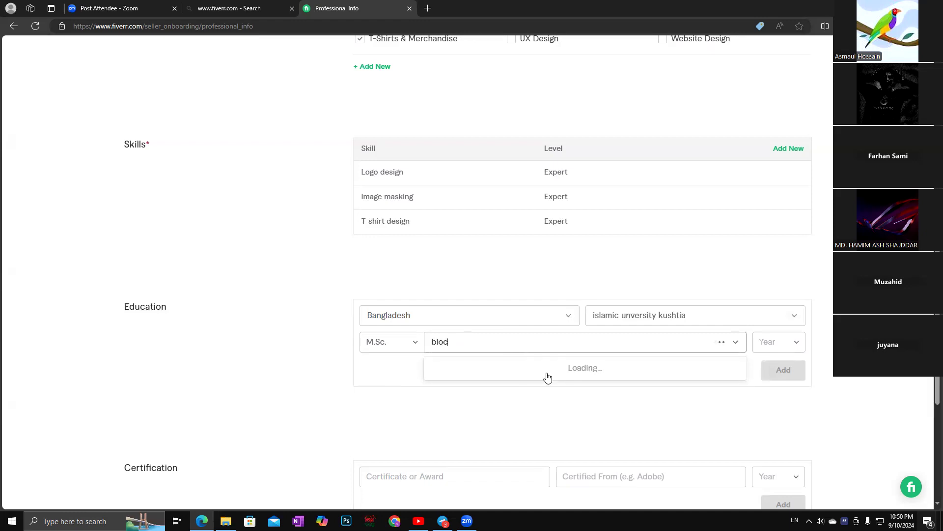
{"action": "type", "text": "he"}
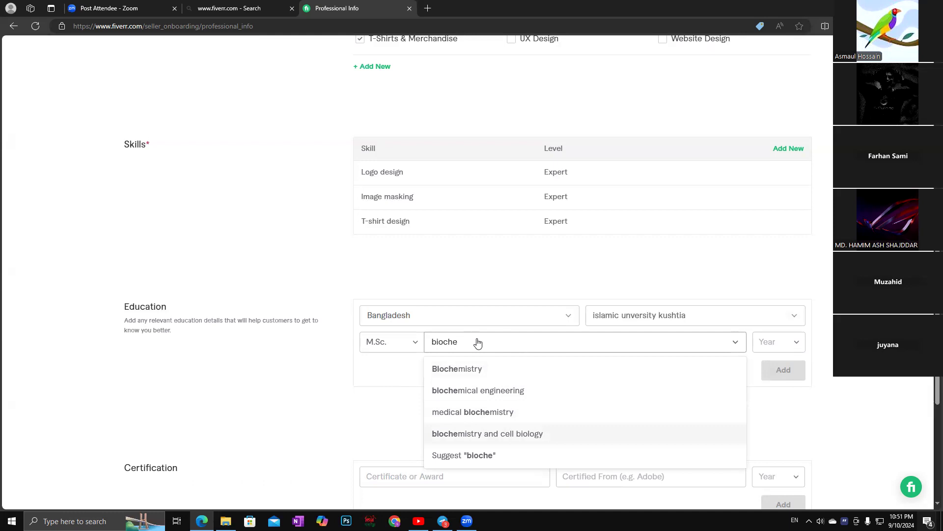
{"action": "key", "text": "BackSpace"}
{"action": "key", "text": "BackSpace"}
{"action": "key", "text": "BackSpace"}
{"action": "key", "text": "BackSpace"}
{"action": "key", "text": "BackSpace"}
{"action": "key", "text": "BackSpace"}
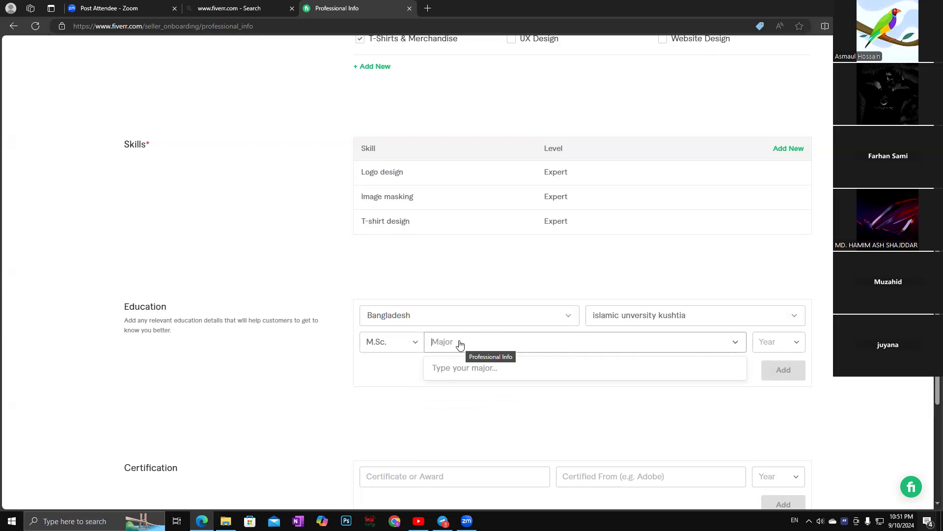
{"action": "type", "text": "finr"}
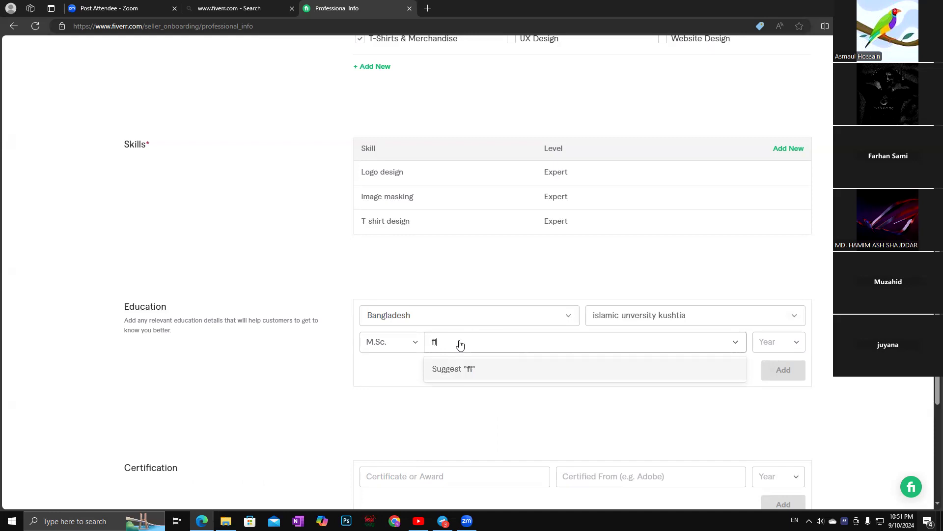
{"action": "key", "text": "BackSpace"}
{"action": "type", "text": "e"}
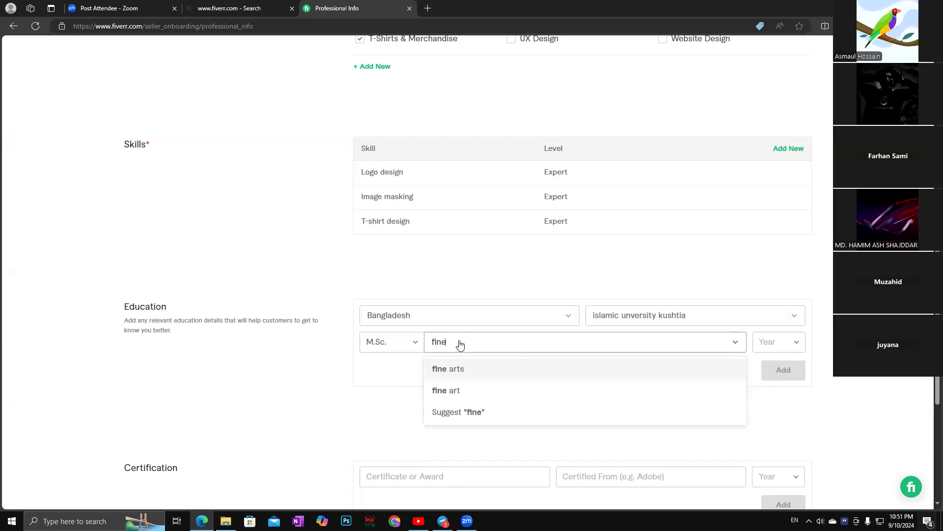
{"action": "left_click", "coordinate": [451, 391]}
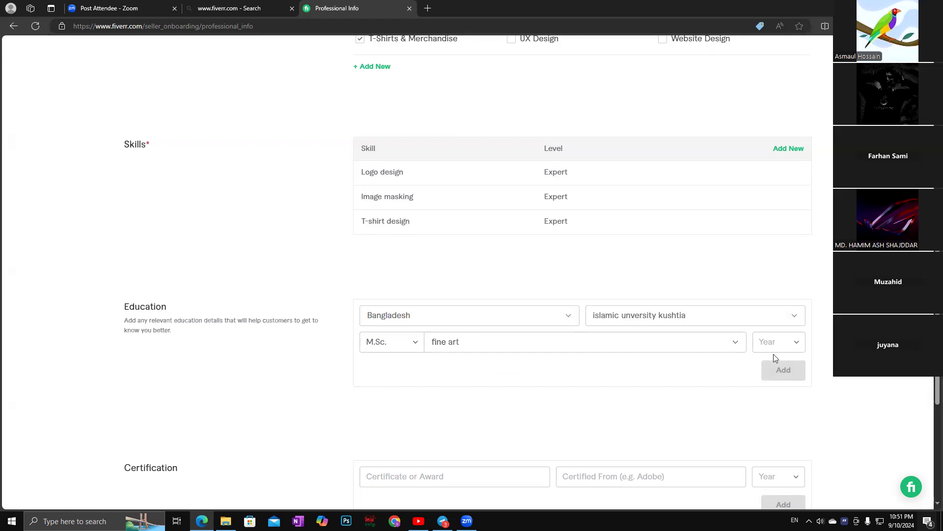
Pick 2020 as the graduation year and add the education entry.
{"action": "left_click", "coordinate": [795, 344]}
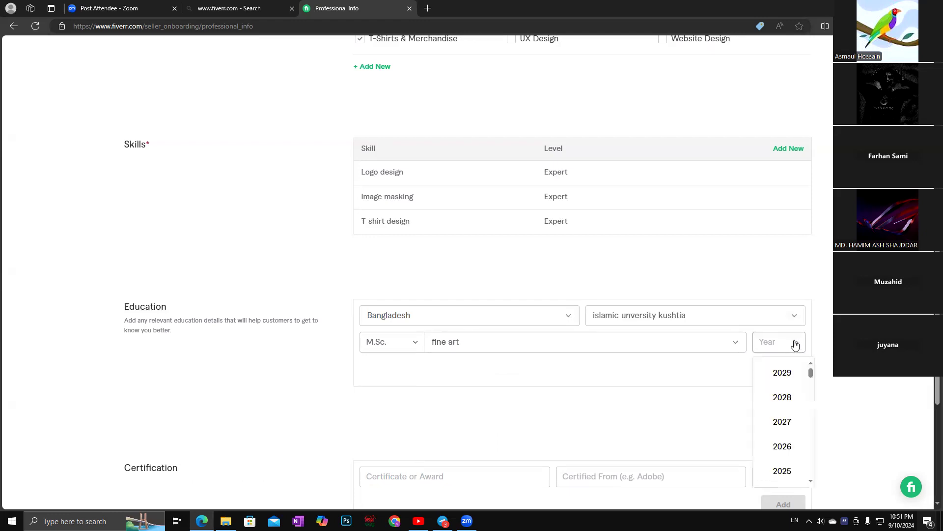
{"action": "scroll", "coordinate": [781, 421], "scroll_direction": "down", "scroll_amount": 2}
{"action": "scroll", "coordinate": [782, 424], "scroll_direction": "down", "scroll_amount": 1}
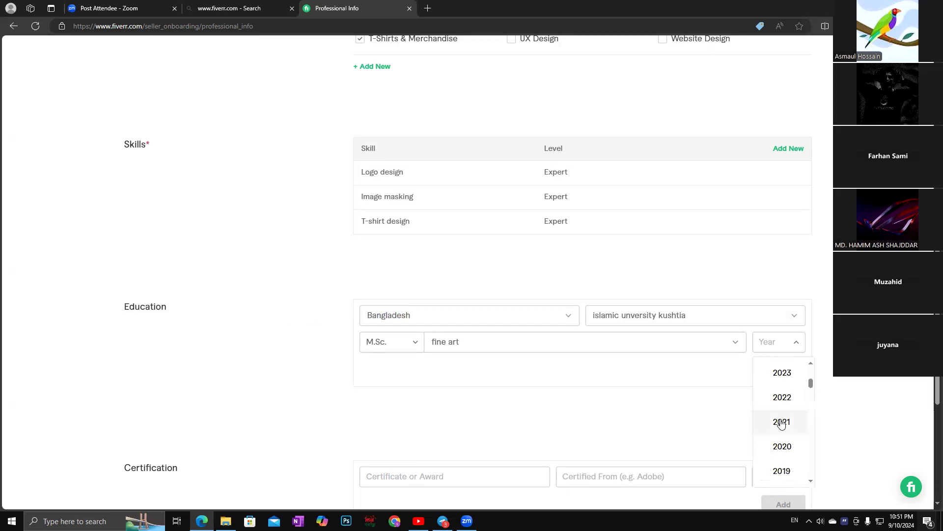
{"action": "left_click", "coordinate": [784, 446]}
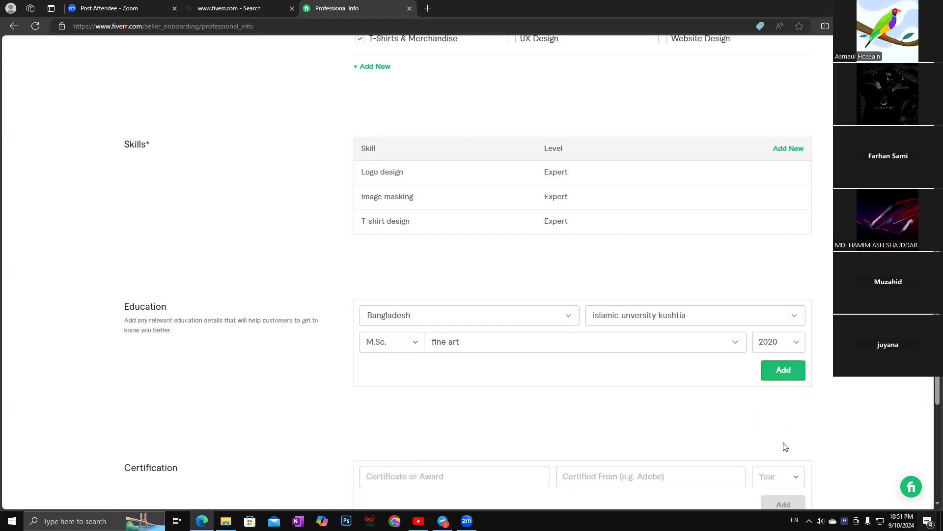
{"action": "left_click", "coordinate": [785, 370]}
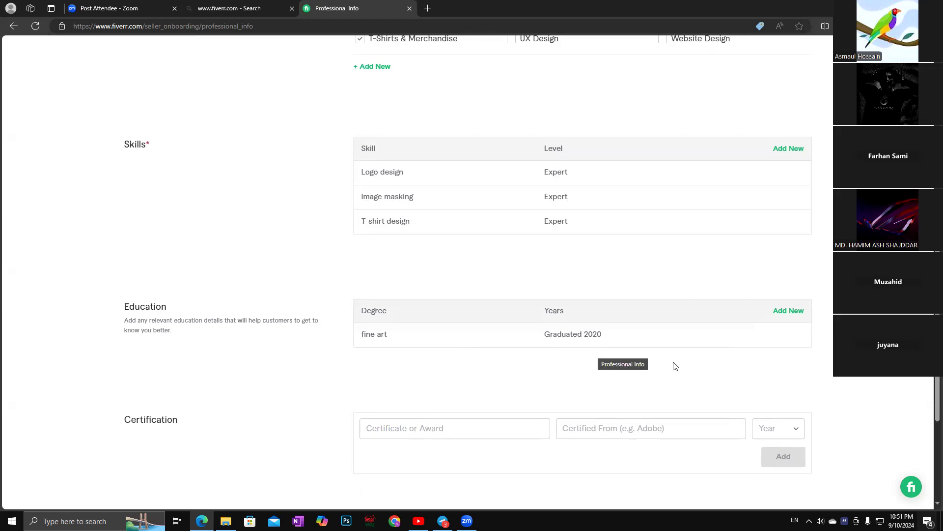
{"action": "scroll", "coordinate": [674, 364], "scroll_direction": "down", "scroll_amount": 1}
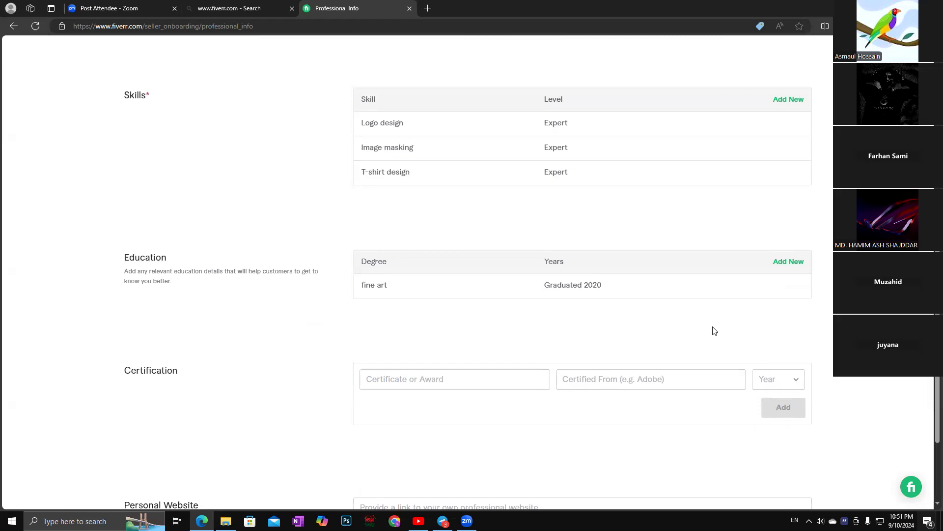
{"action": "scroll", "coordinate": [707, 333], "scroll_direction": "down", "scroll_amount": 3}
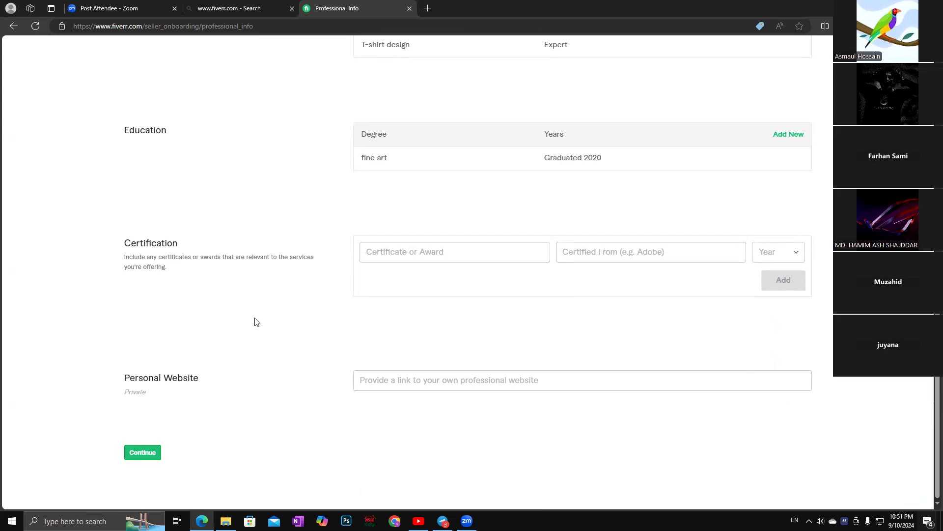
{"action": "scroll", "coordinate": [256, 322], "scroll_direction": "up", "scroll_amount": 4}
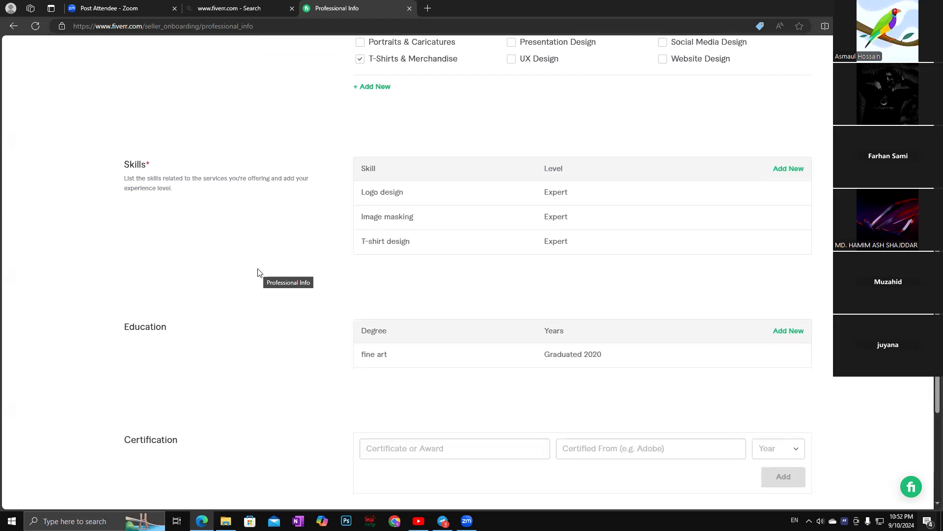
{"action": "scroll", "coordinate": [257, 272], "scroll_direction": "down", "scroll_amount": 4}
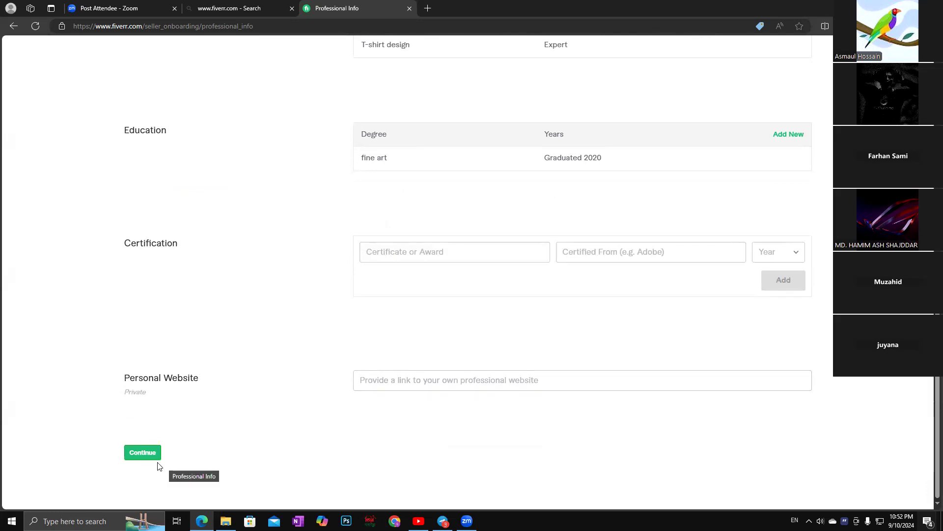
Continue to Account Security and bring up the Verify Phone Number dialog.
{"action": "left_click", "coordinate": [141, 453]}
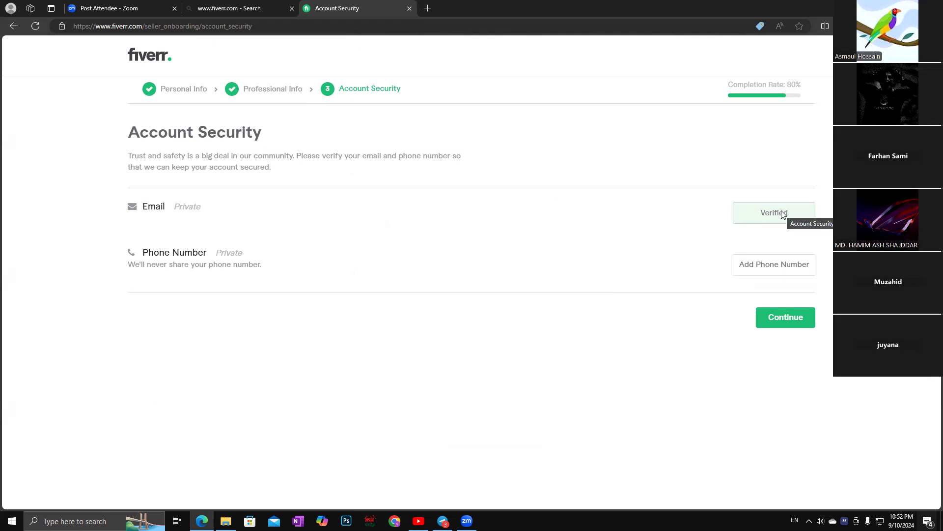
{"action": "left_click", "coordinate": [763, 270]}
{"action": "left_click", "coordinate": [783, 319]}
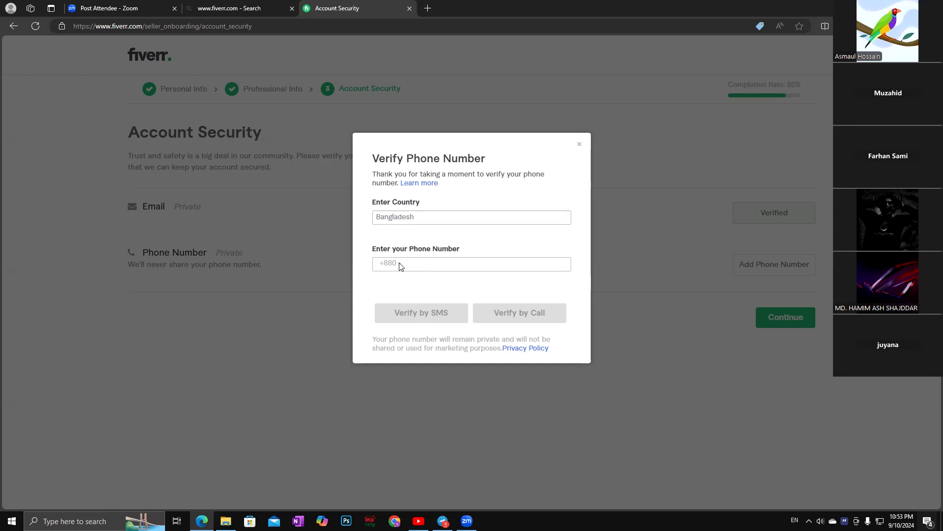
Fill the dialog's country with Bangladesh from saved personal info.
{"action": "left_click", "coordinate": [413, 262]}
{"action": "left_click", "coordinate": [427, 216]}
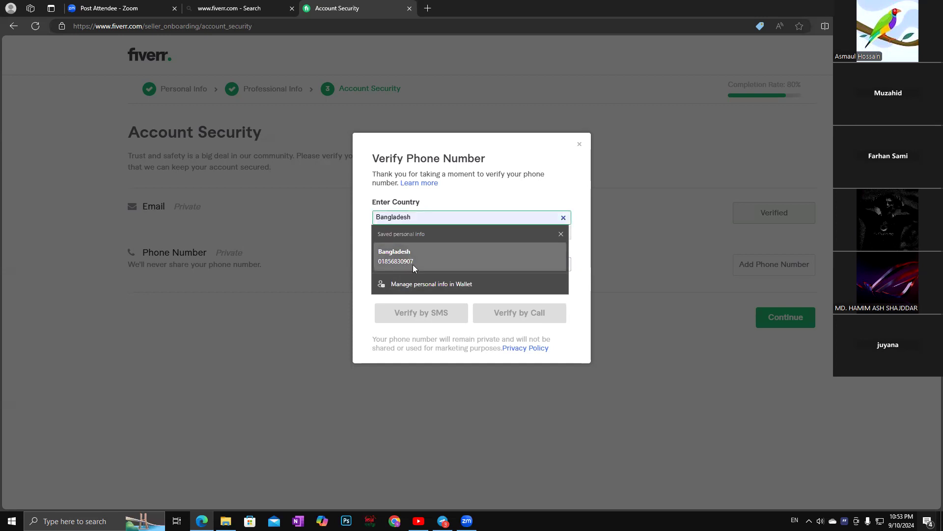
{"action": "left_click", "coordinate": [392, 263]}
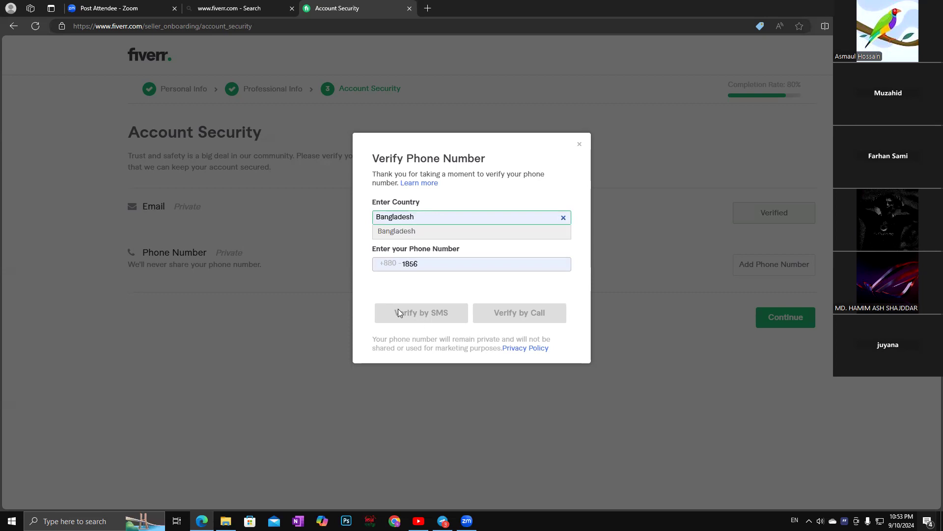
{"action": "left_click", "coordinate": [422, 264]}
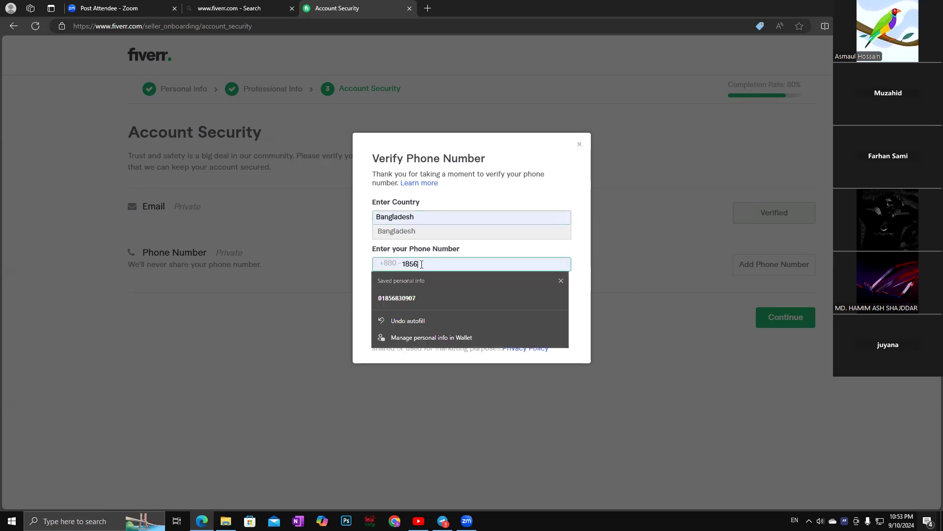
{"action": "left_click", "coordinate": [416, 298]}
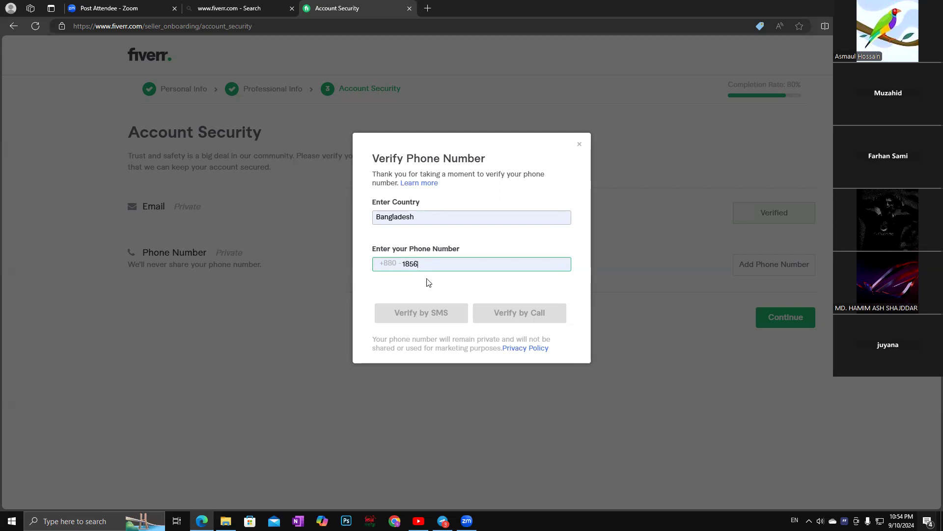
Try the saved phone number autofill, then clear the phone field.
{"action": "left_click", "coordinate": [423, 266]}
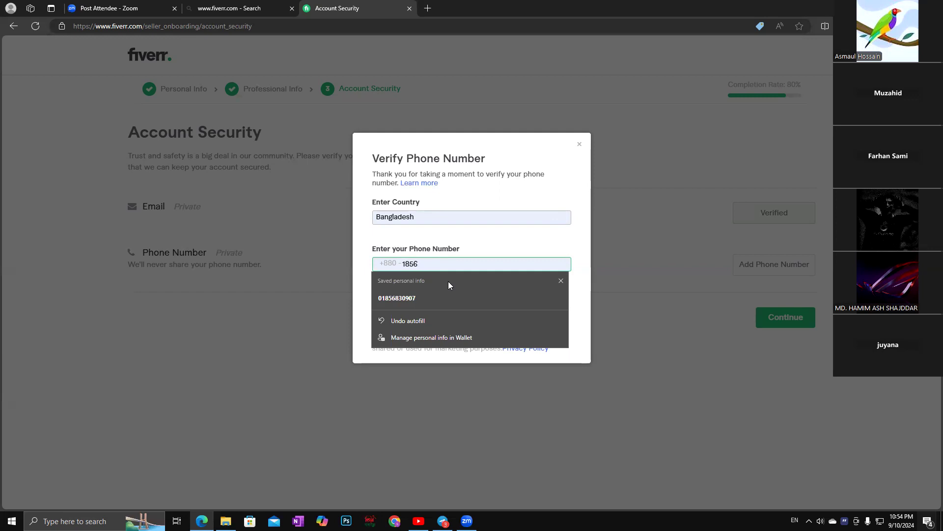
{"action": "left_click", "coordinate": [408, 298]}
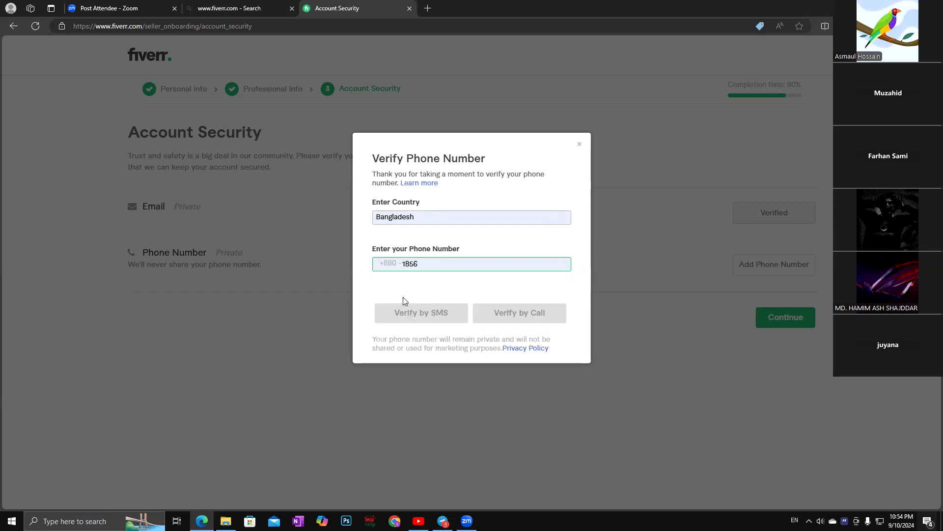
{"action": "left_click", "coordinate": [420, 265]}
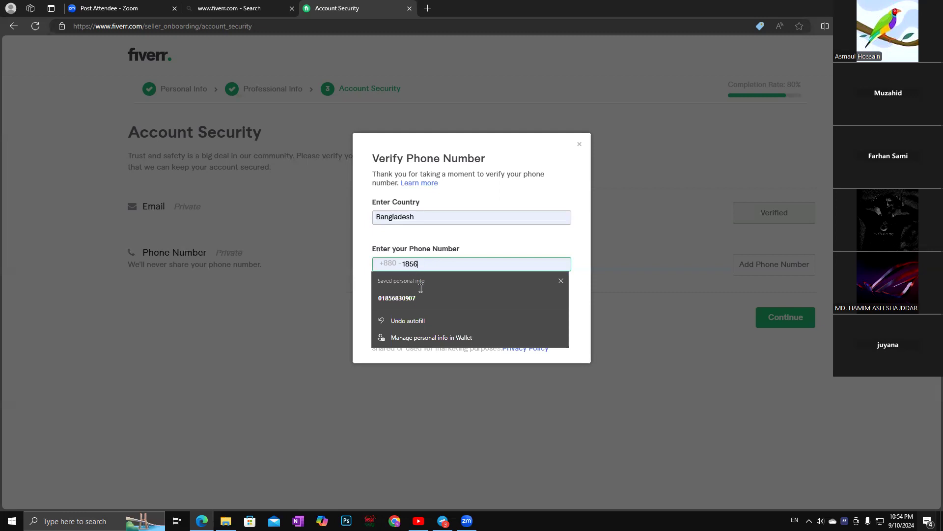
{"action": "double_click", "coordinate": [427, 264]}
{"action": "left_click", "coordinate": [427, 265]}
{"action": "key", "text": "BackSpace"}
{"action": "key", "text": "BackSpace"}
{"action": "key", "text": "BackSpace"}
{"action": "key", "text": "BackSpace"}
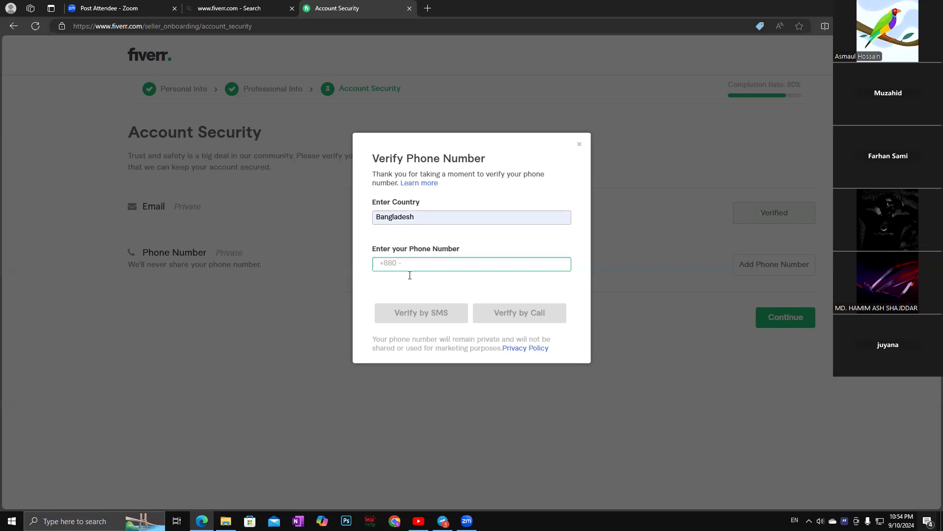
{"action": "left_click", "coordinate": [395, 263]}
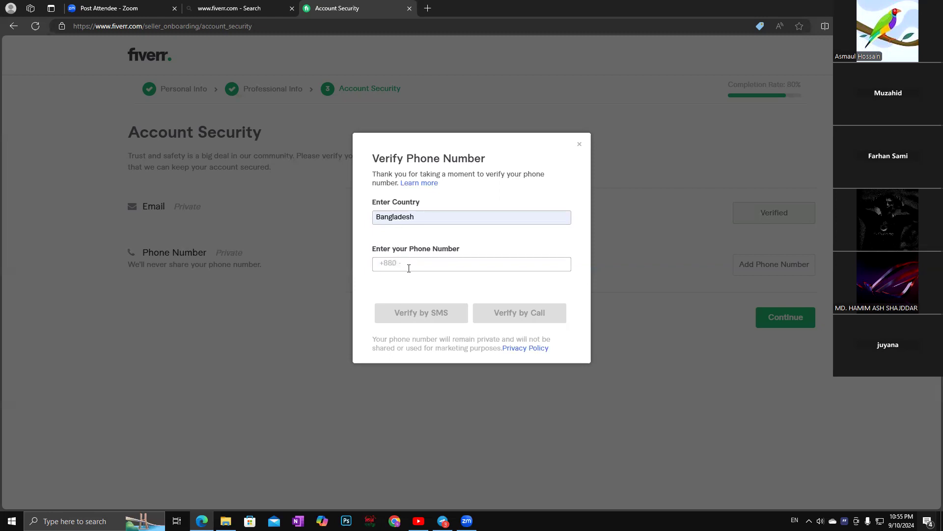
{"action": "left_click", "coordinate": [410, 264]}
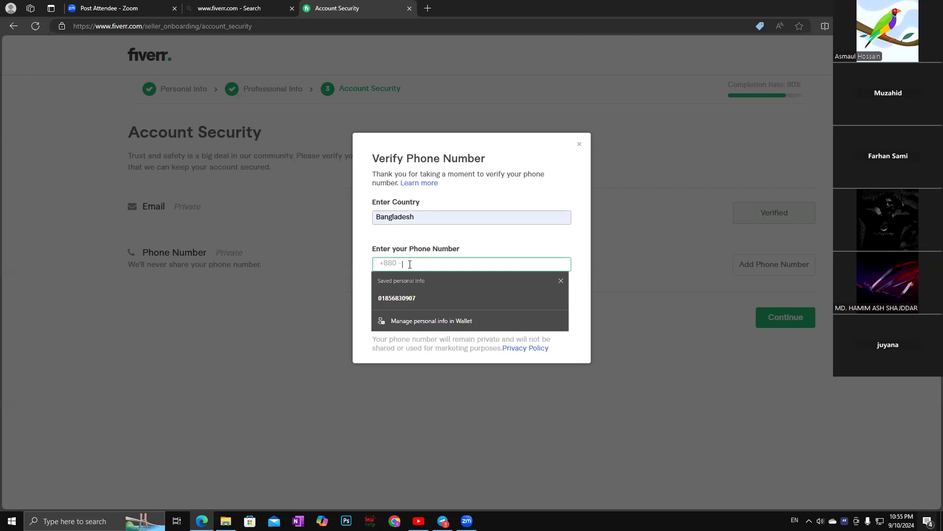
{"action": "left_click", "coordinate": [402, 299]}
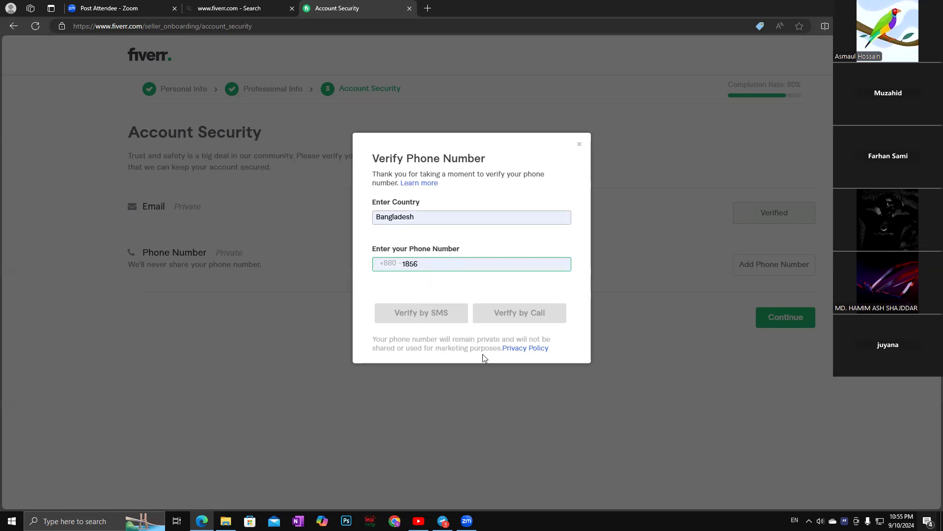
{"action": "left_click", "coordinate": [404, 316]}
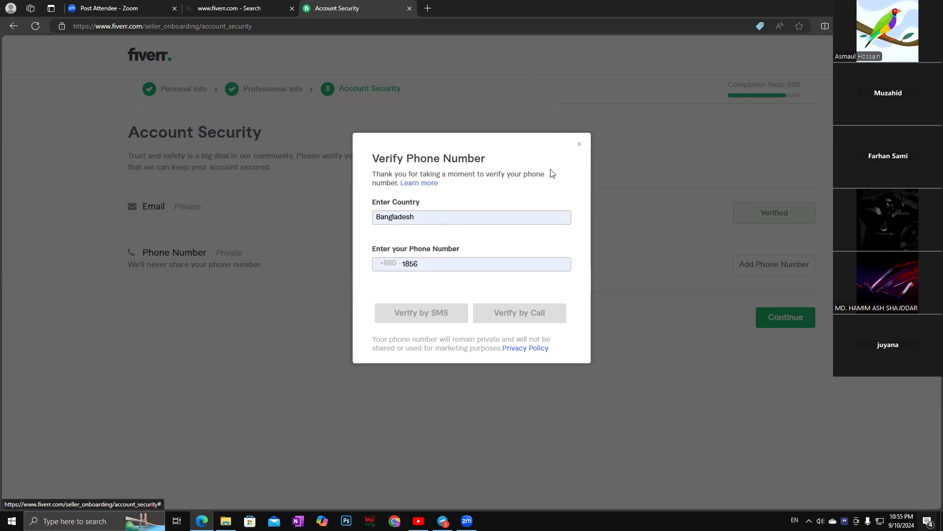
{"action": "left_click", "coordinate": [424, 264]}
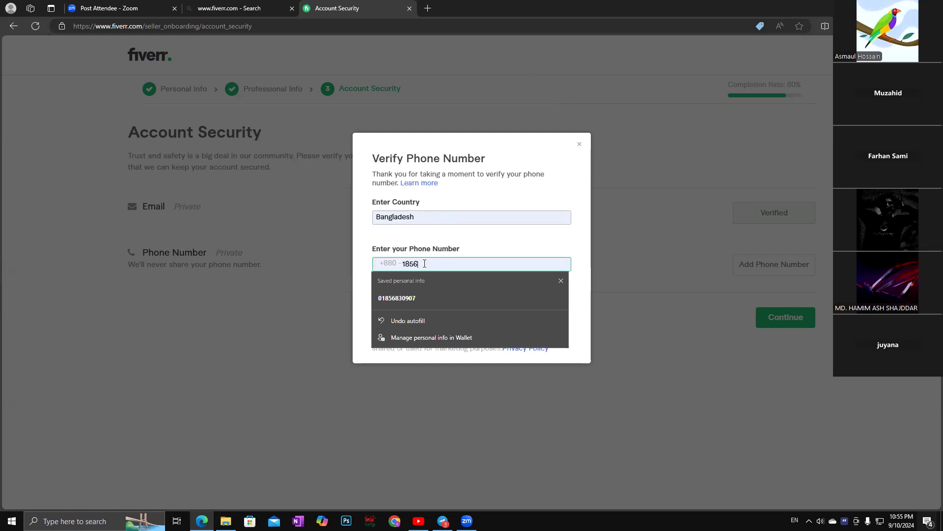
{"action": "left_click", "coordinate": [405, 321]}
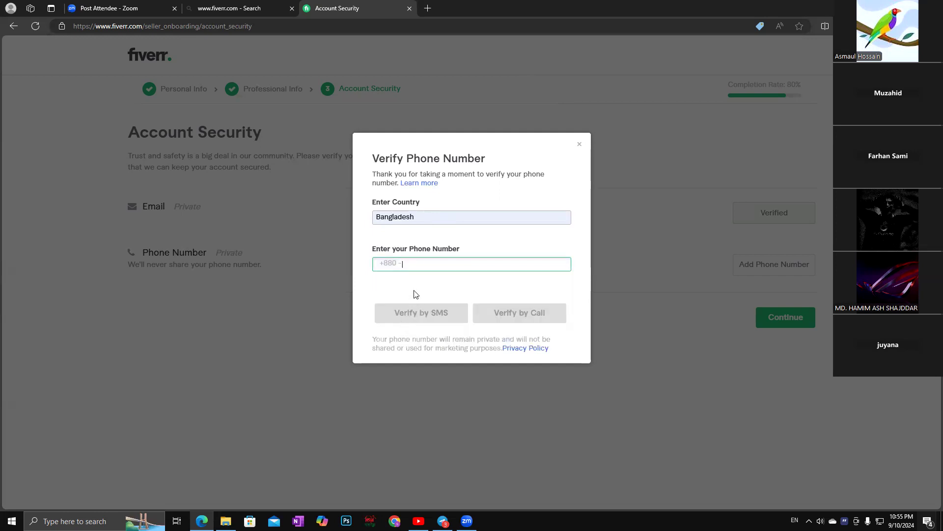
Erase the autofilled phone number and type its first four digits manually.
{"action": "left_click", "coordinate": [404, 264]}
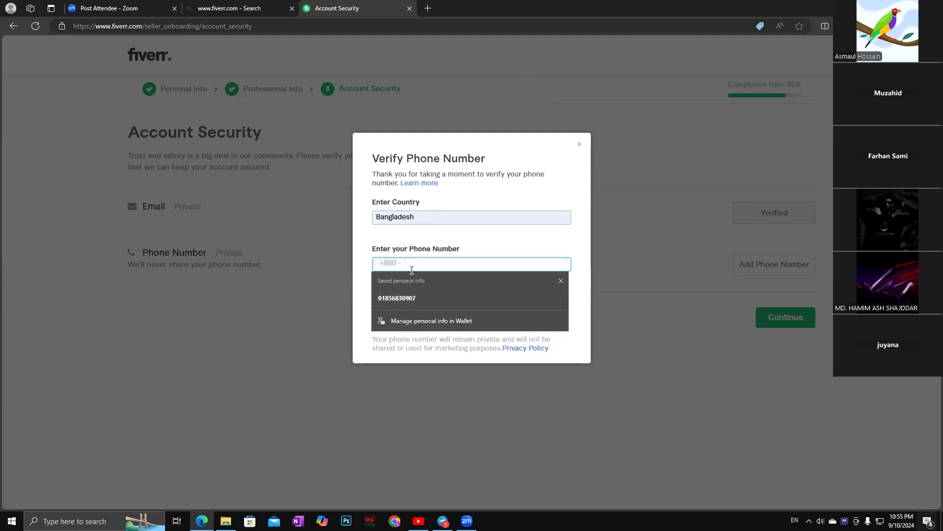
{"action": "left_click", "coordinate": [414, 300]}
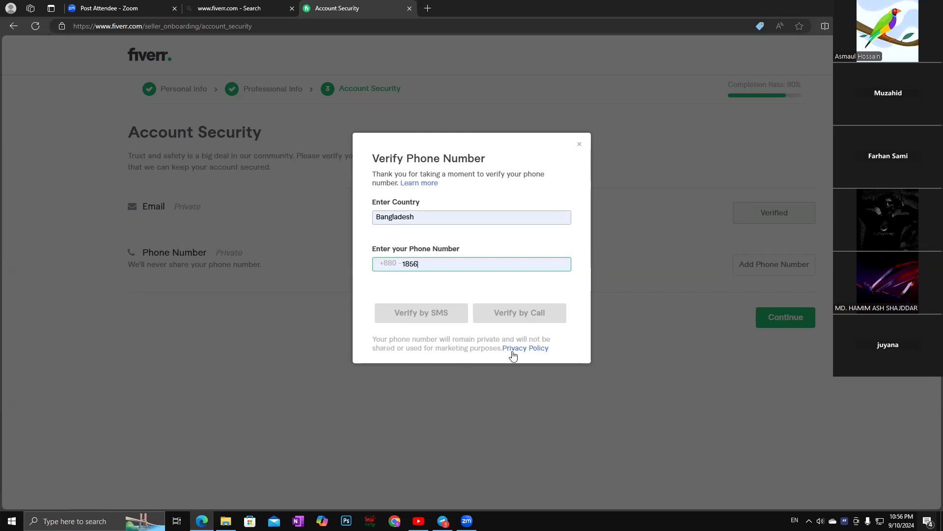
{"action": "left_click", "coordinate": [423, 261]}
{"action": "key", "text": "BackSpace"}
{"action": "key", "text": "BackSpace"}
{"action": "key", "text": "BackSpace"}
{"action": "key", "text": "BackSpace"}
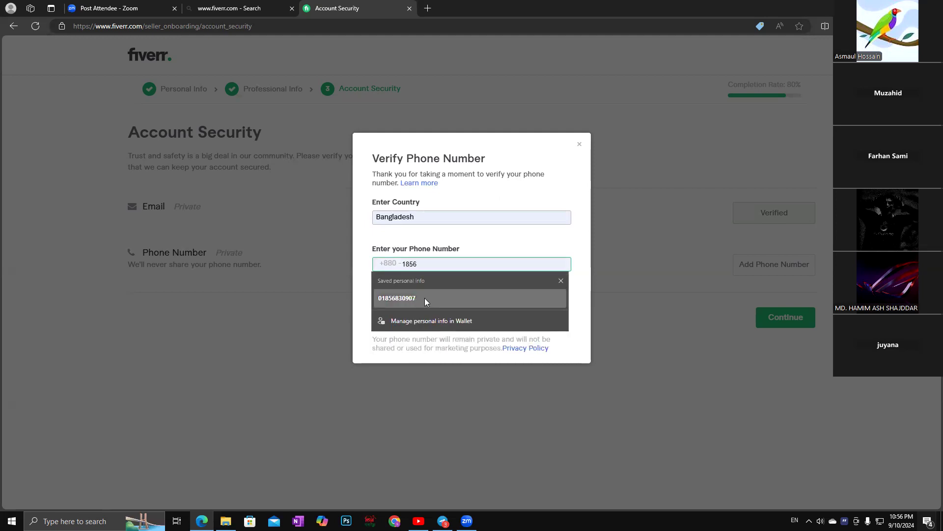
{"action": "key", "text": "BackSpace"}
{"action": "key", "text": "BackSpace"}
{"action": "key", "text": "BackSpace"}
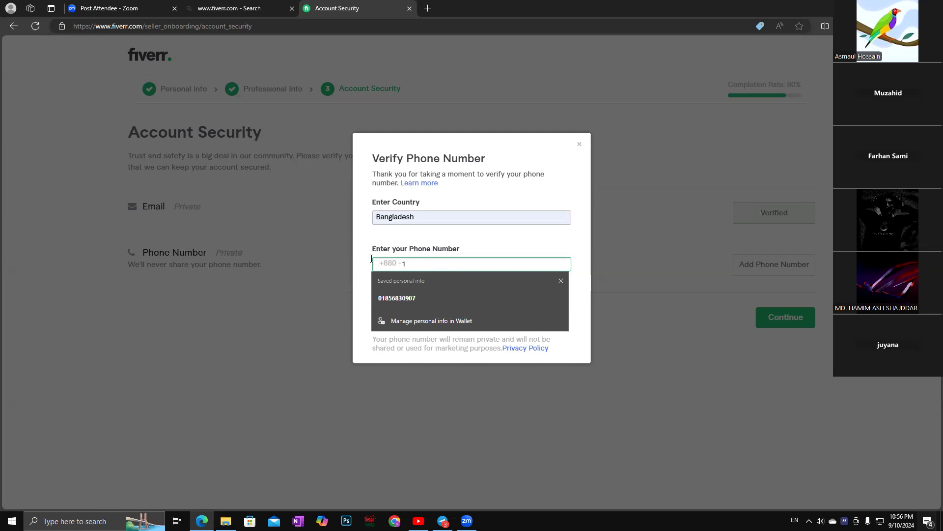
{"action": "key", "text": "BackSpace"}
{"action": "type", "text": "1"}
{"action": "type", "text": "856"}
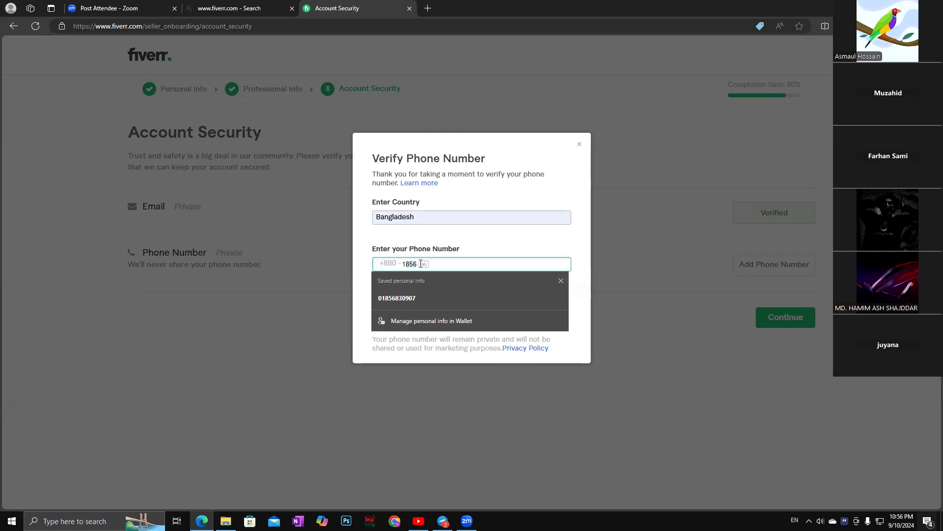